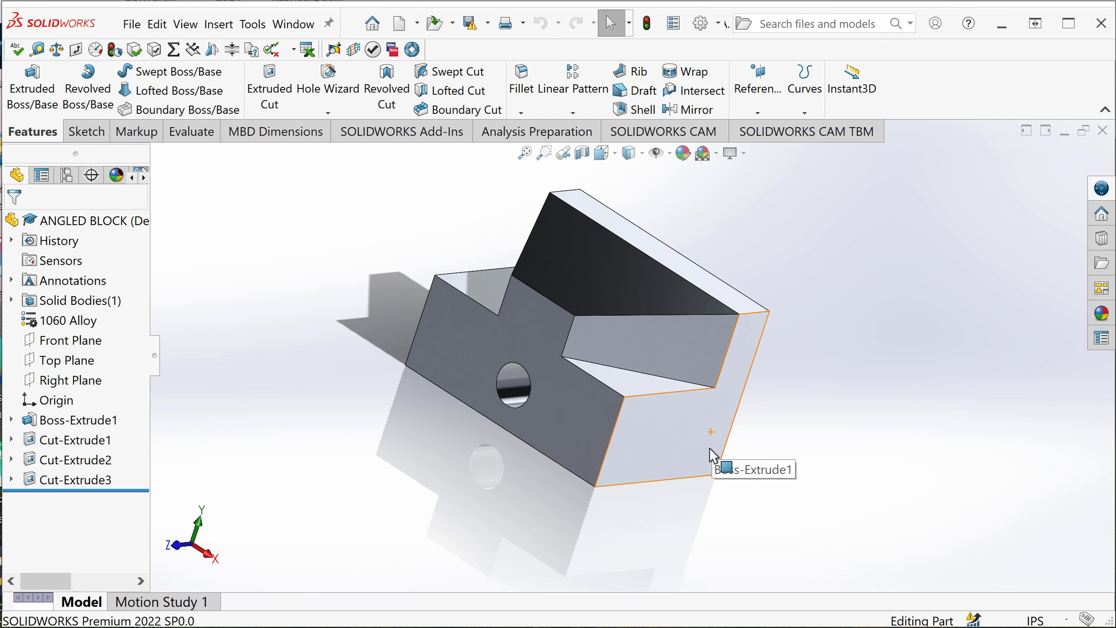
Review how the angled block is built by rolling back to Boss-Extrude1 and stepping forward through its three cut features.
key("ctrl+7")
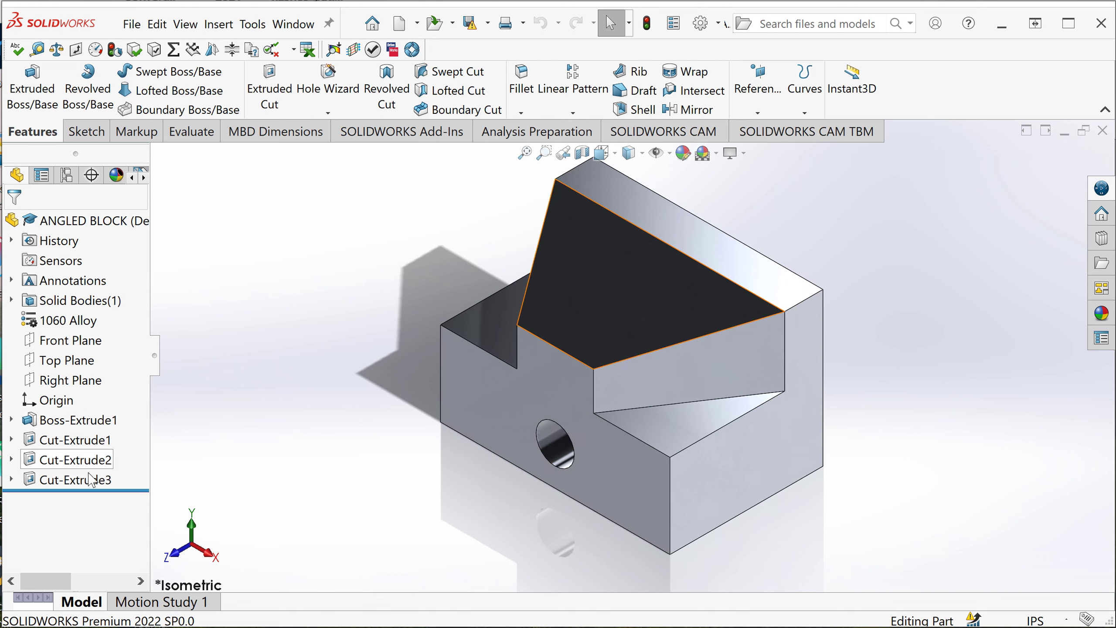
left_click_drag(102, 488, 101, 438)
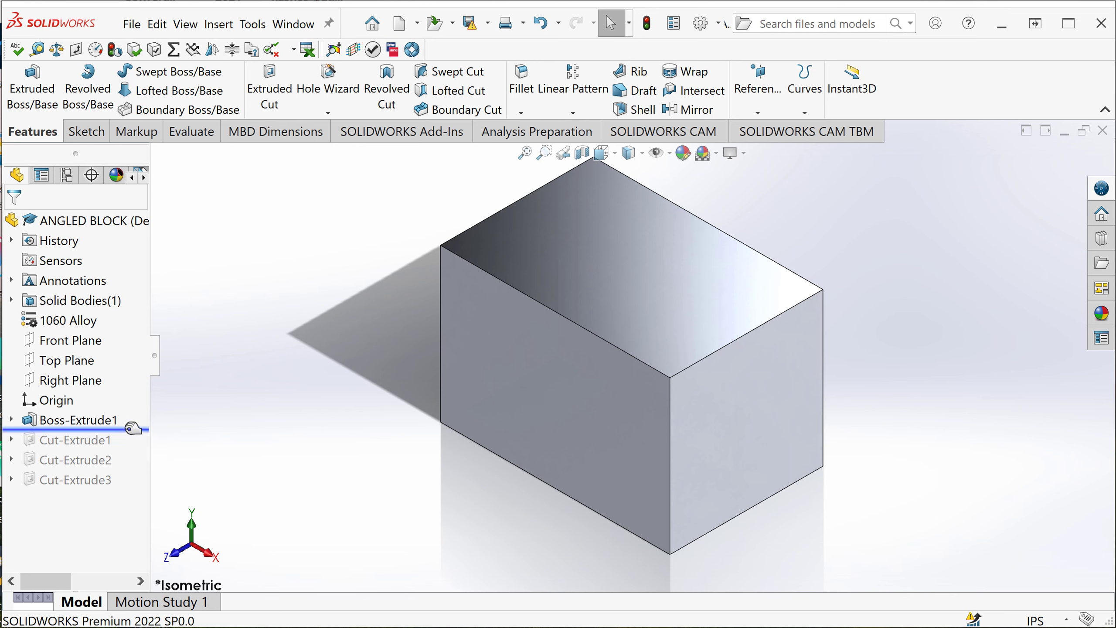
left_click_drag(133, 428, 133, 443)
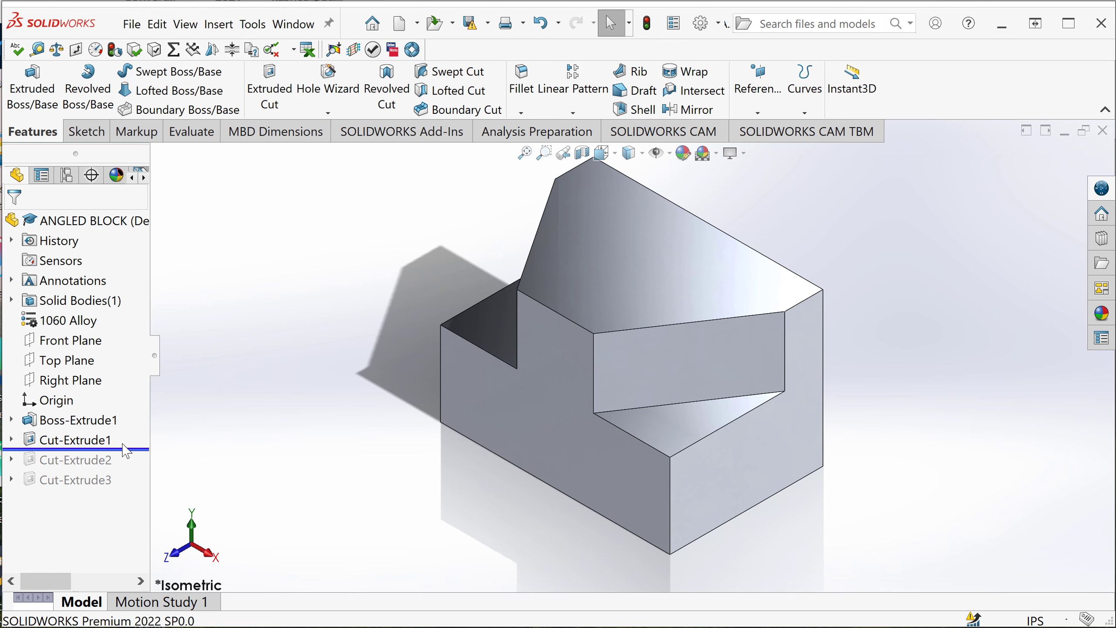
mouse_move(457, 496)
middle_mouse_down()
mouse_move(418, 386)
mouse_move(447, 453)
middle_mouse_up()
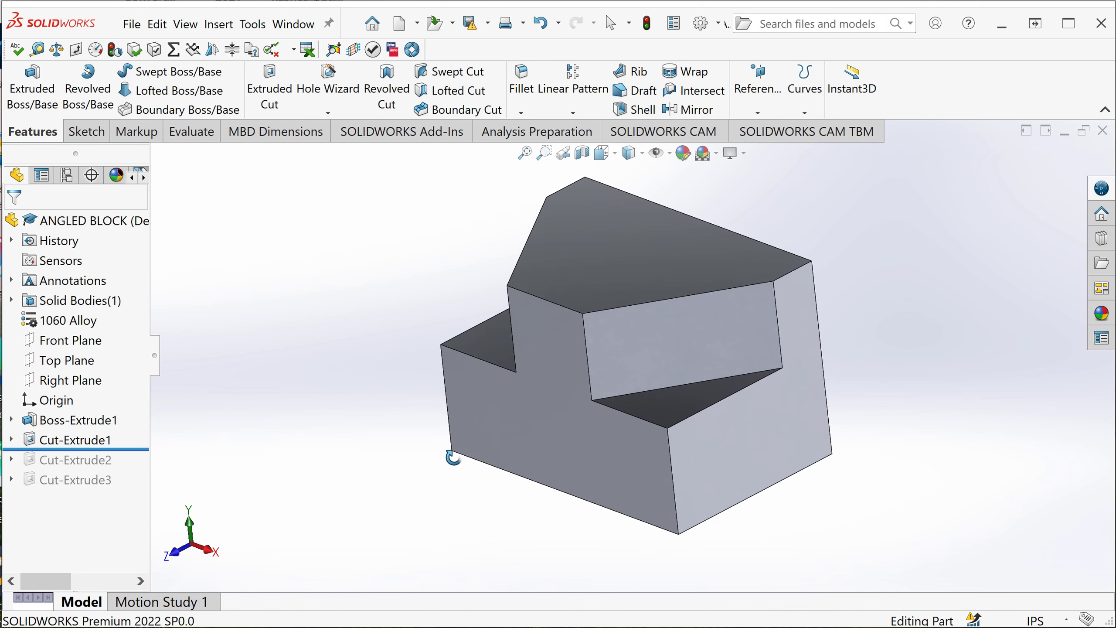
left_click_drag(134, 450, 151, 471)
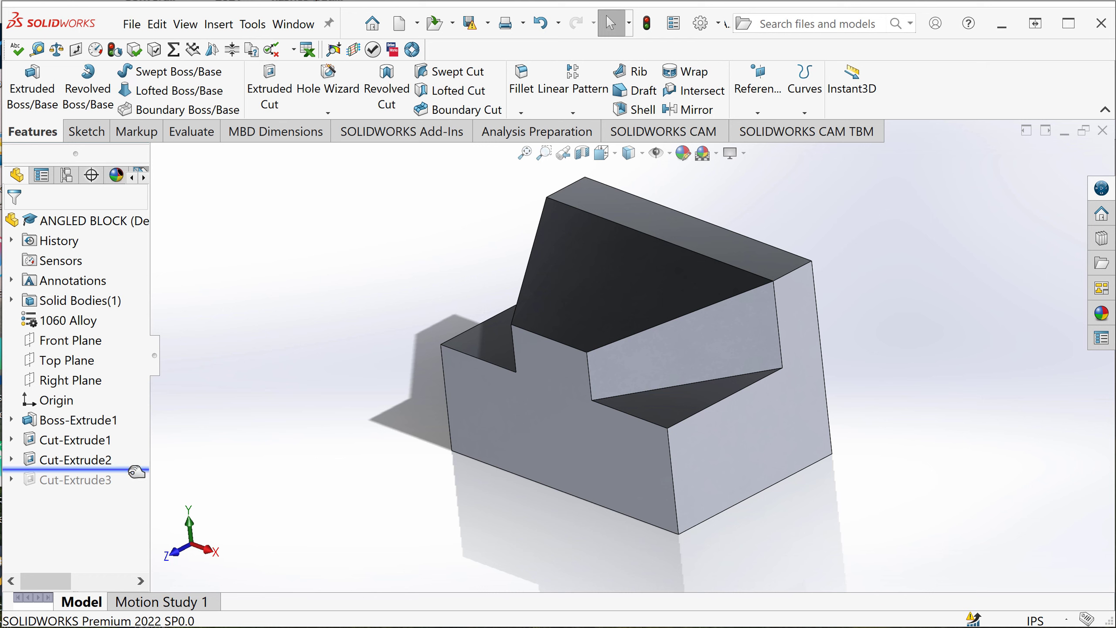
left_click_drag(137, 472, 140, 489)
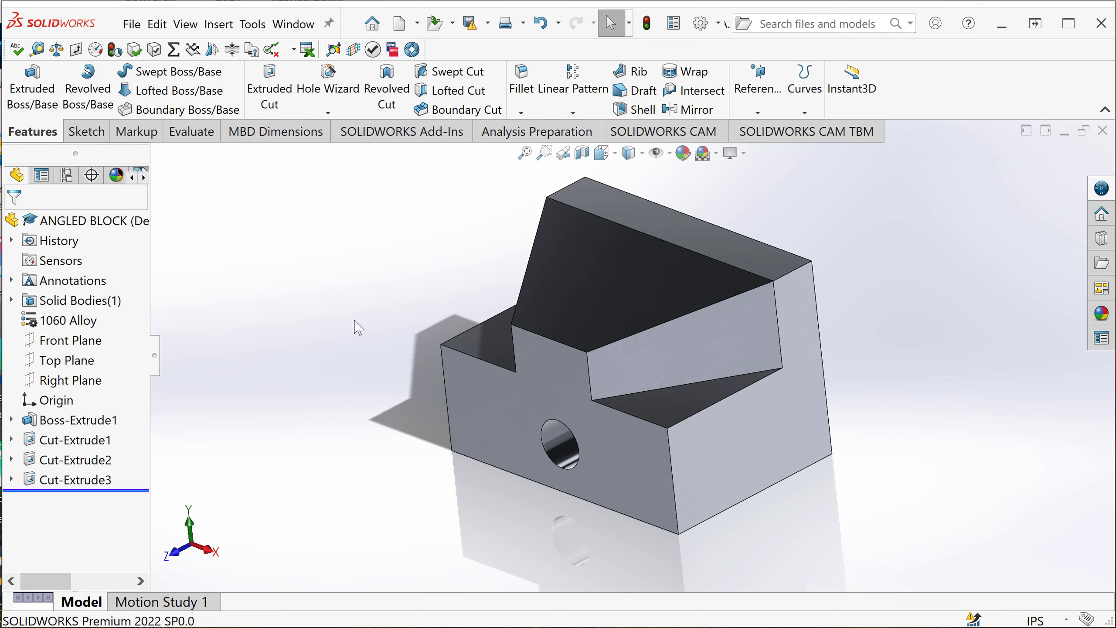
Create a new part and enable all uppercase for notes, tables, and dimensions and hole callouts in its drafting standard.
left_click(401, 28)
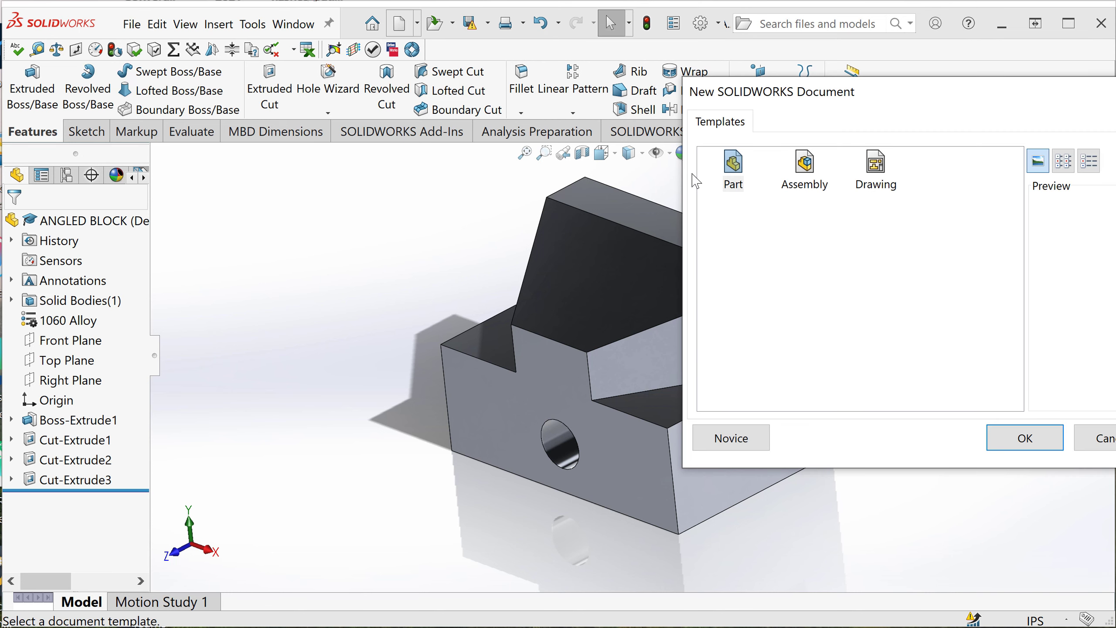
left_click(1033, 438)
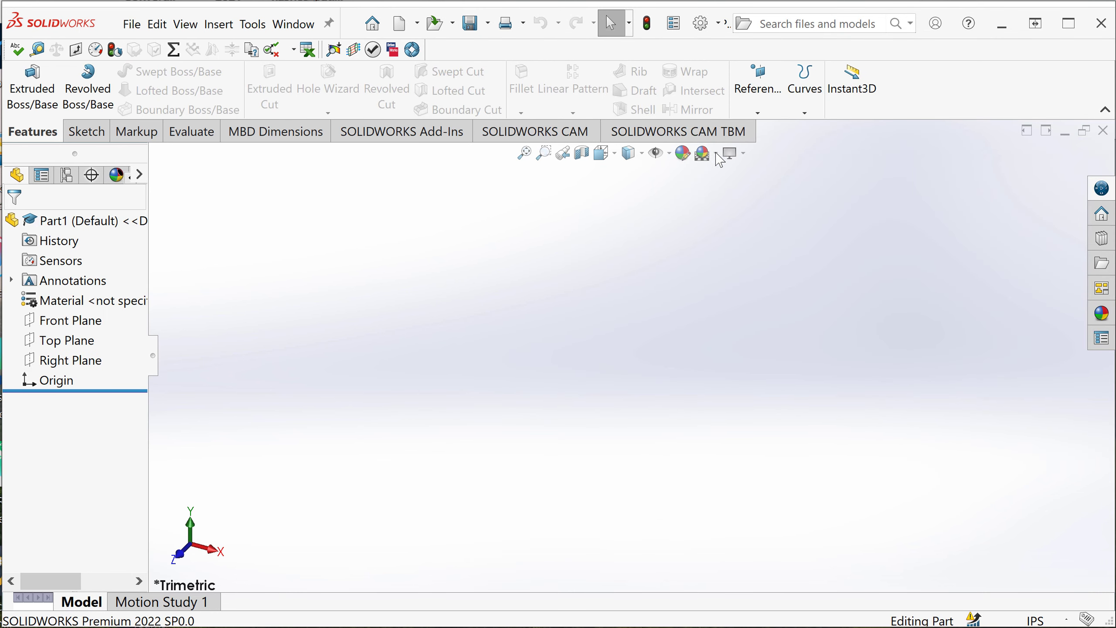
left_click(701, 31)
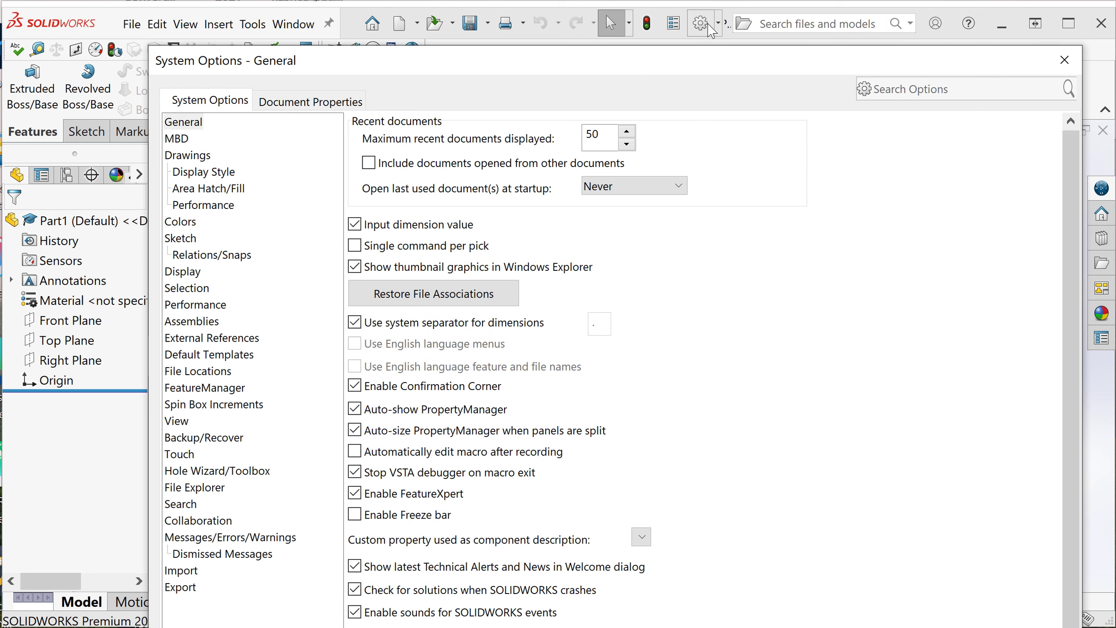
left_click(295, 104)
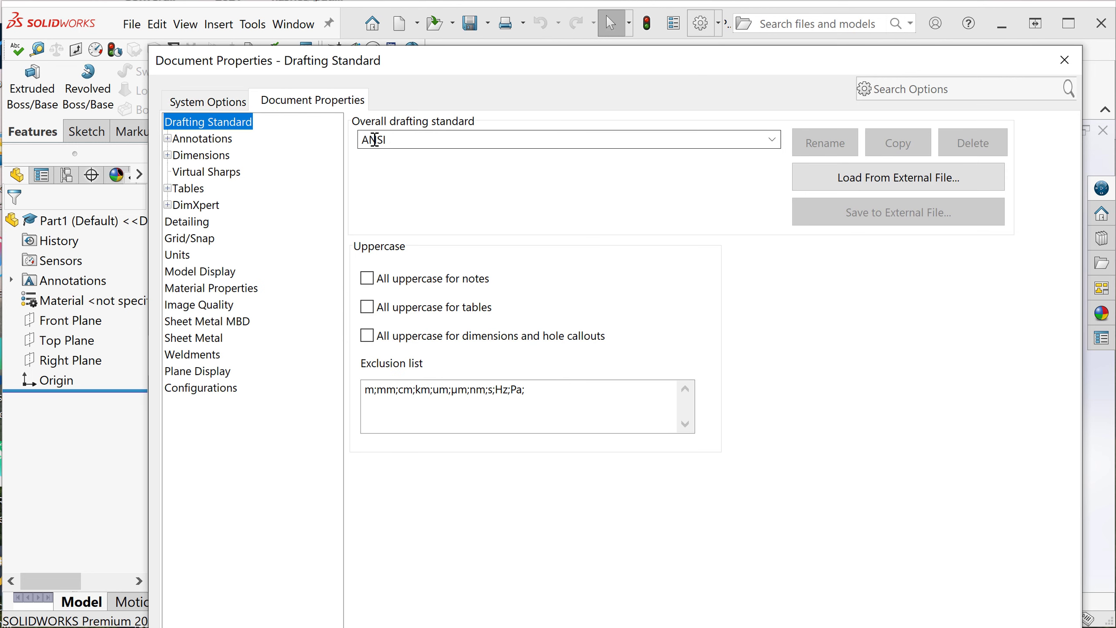
left_click(367, 278)
left_click(368, 307)
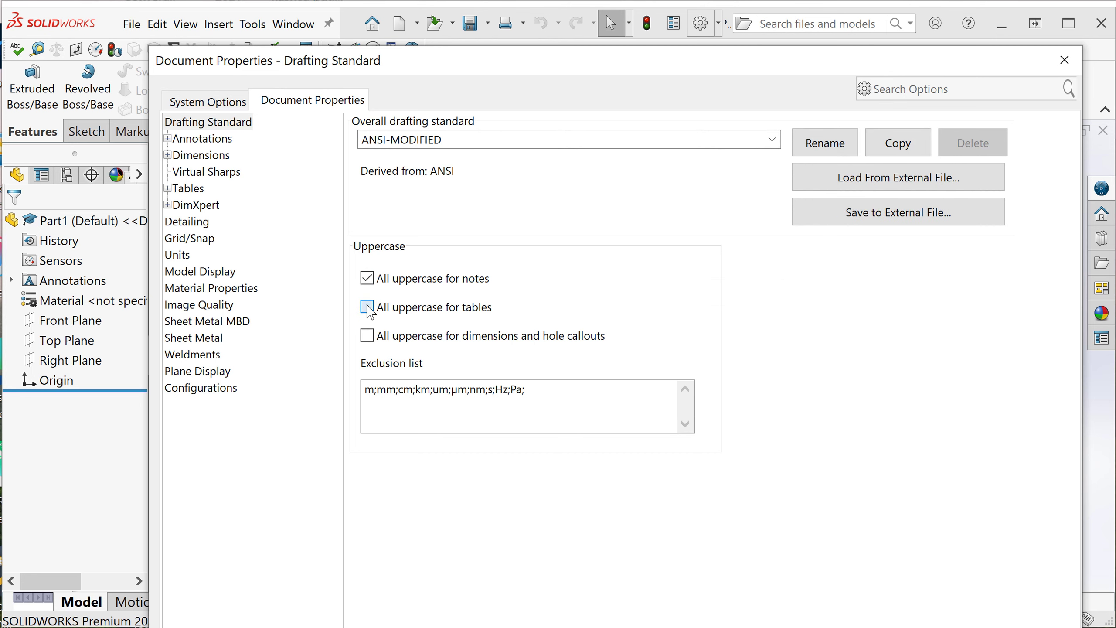
left_click(368, 336)
Check the unit system and decimal settings in the document's unit properties and accept the document properties.
left_click(178, 255)
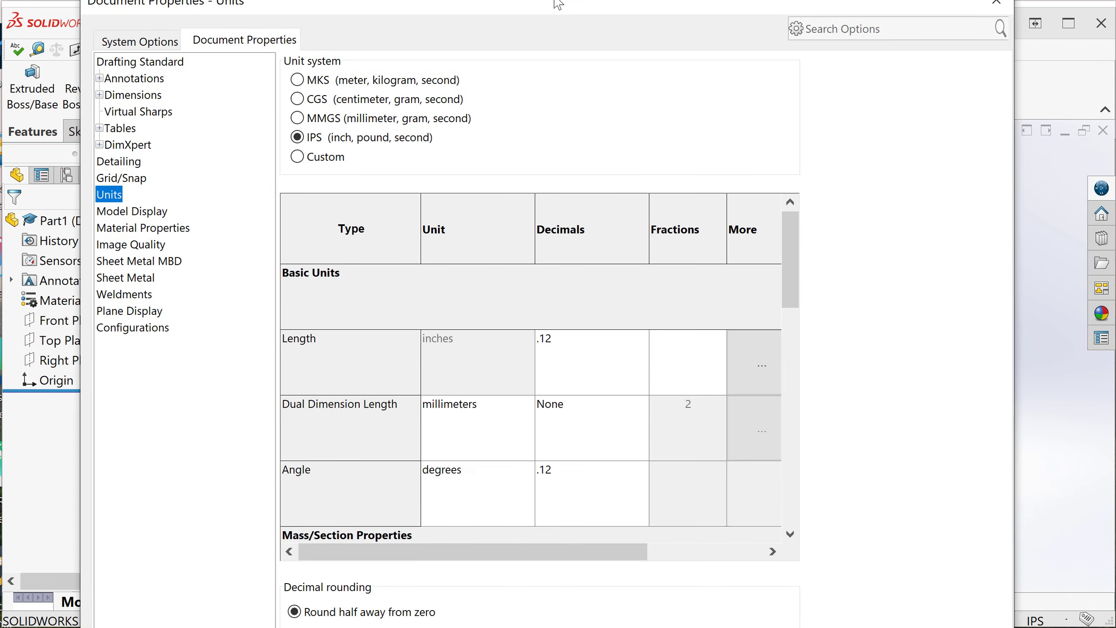
left_click_drag(621, 61, 568, 1)
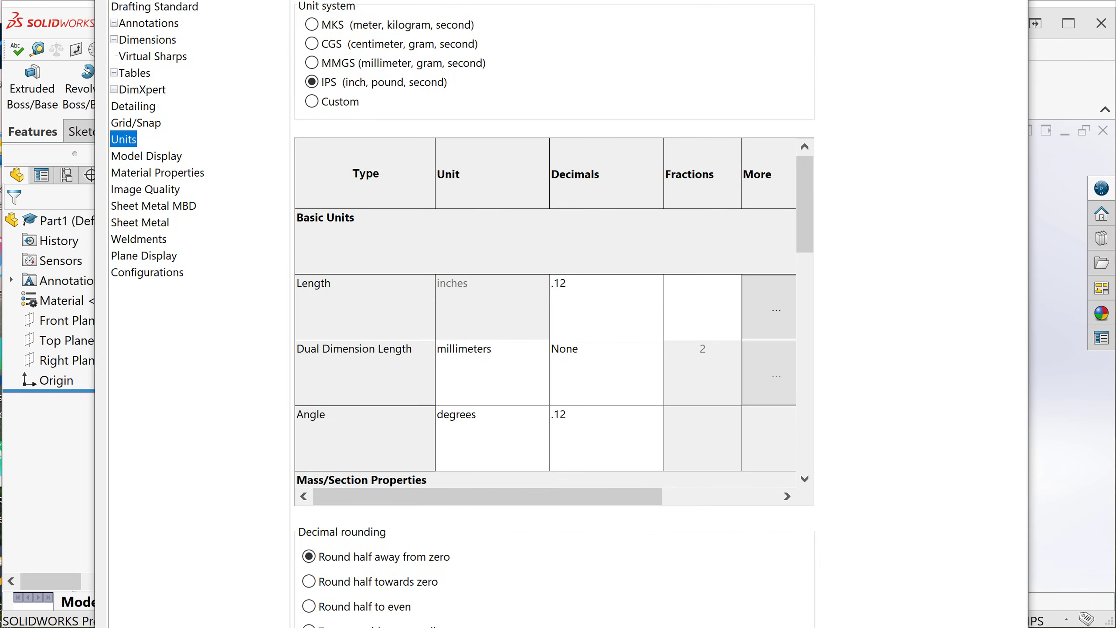
left_click(703, 348)
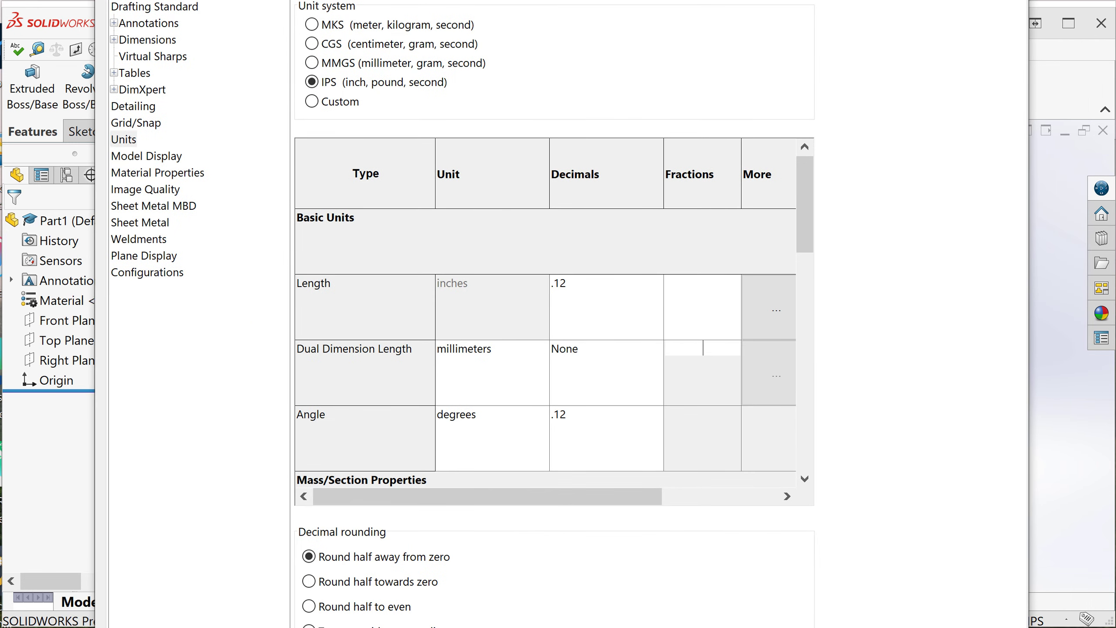
key("Return")
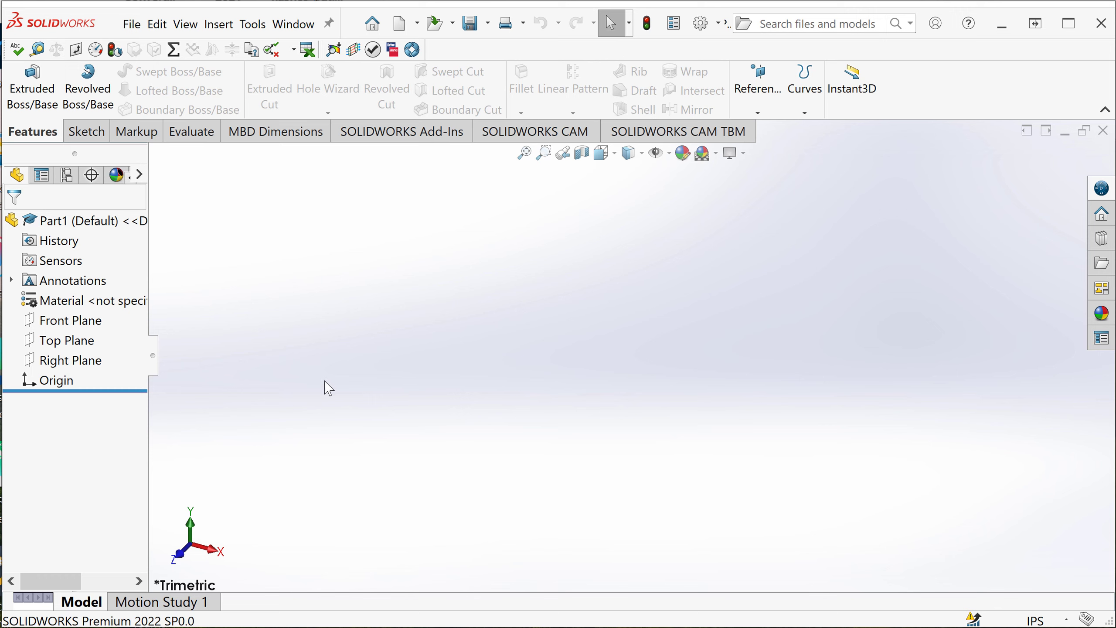
Start a new sketch on the Front Plane.
left_click(78, 323)
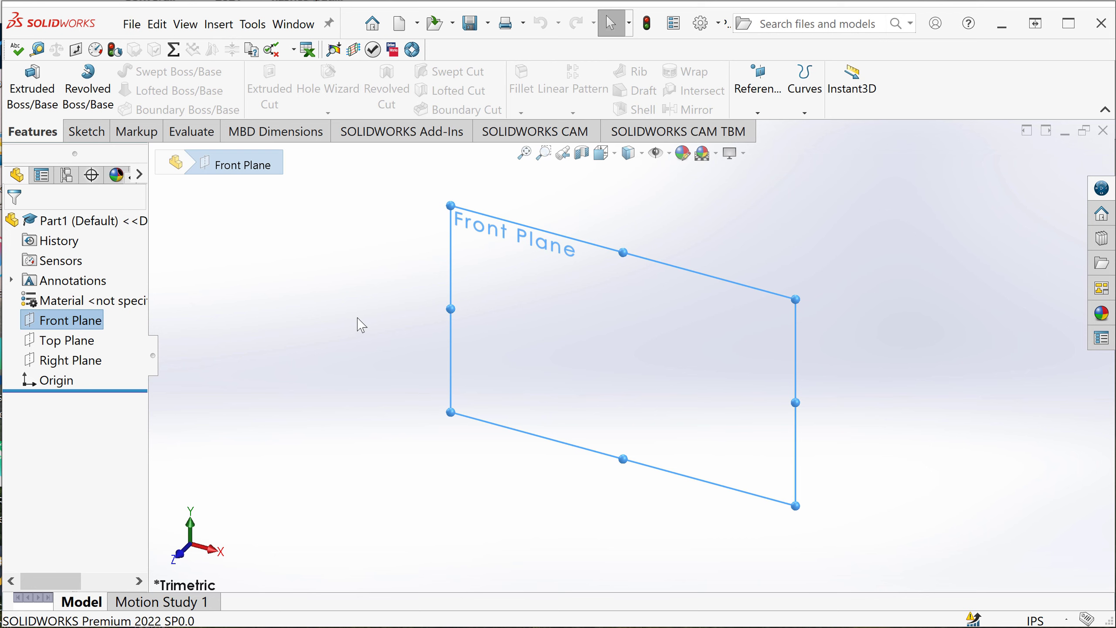
left_click(314, 343)
left_click(100, 145)
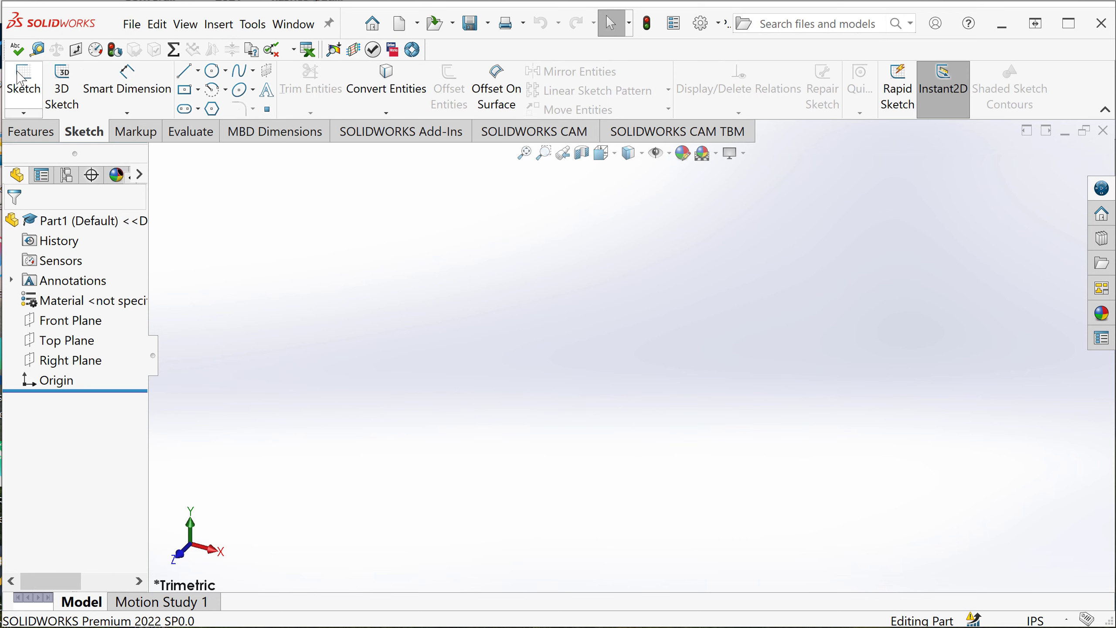
left_click(23, 81)
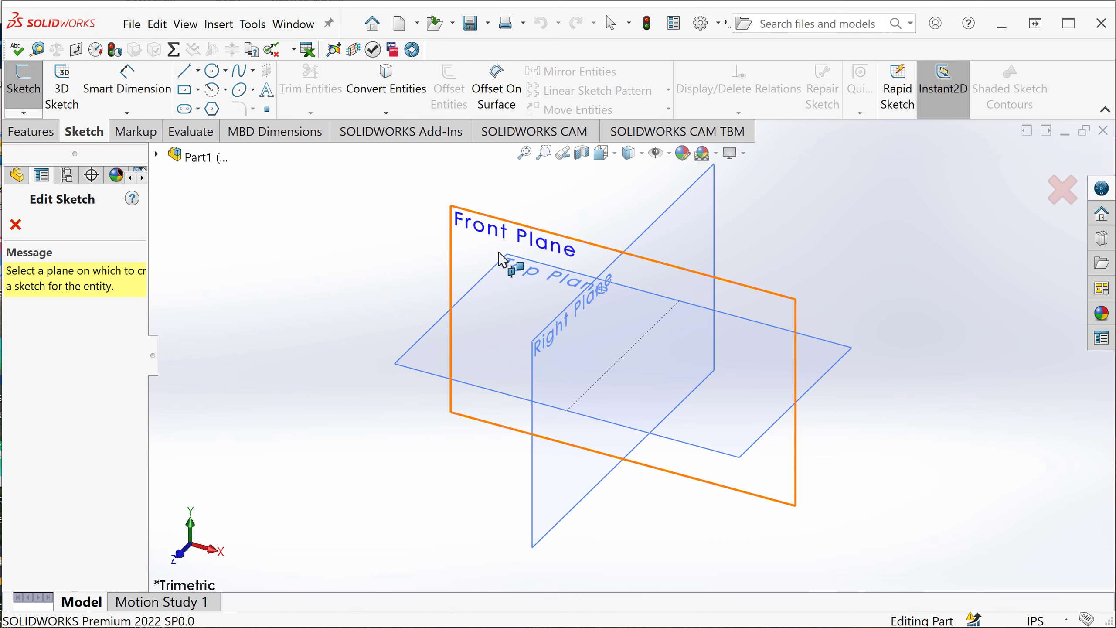
left_click(472, 240)
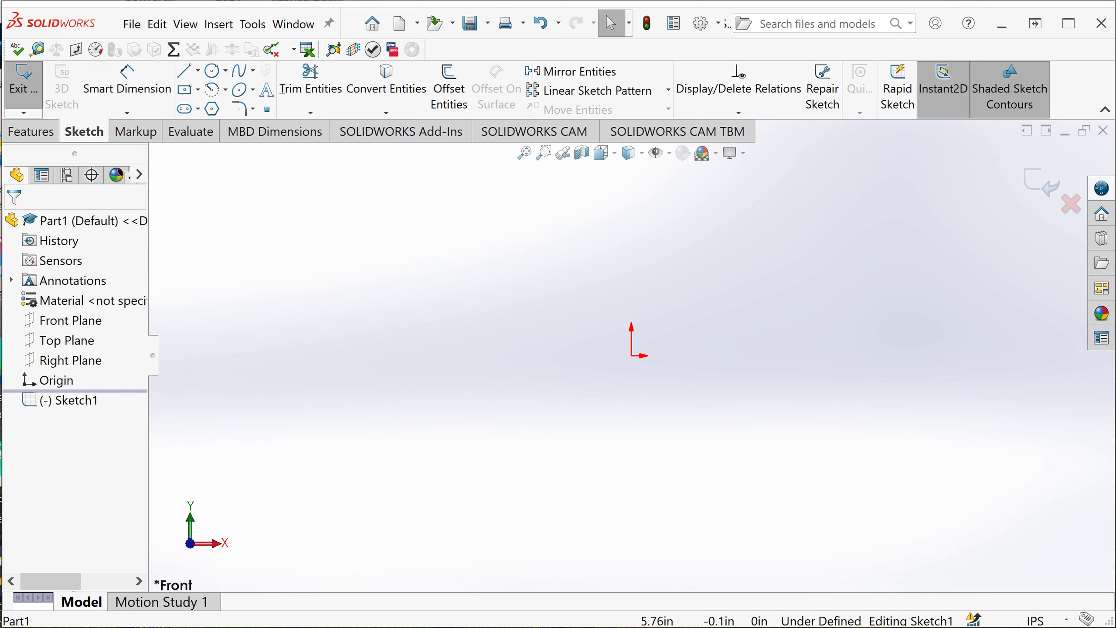
Sketch a corner rectangle about 3.3 in wide, starting at the origin and extending into the positive X and Y directions.
left_click(198, 90)
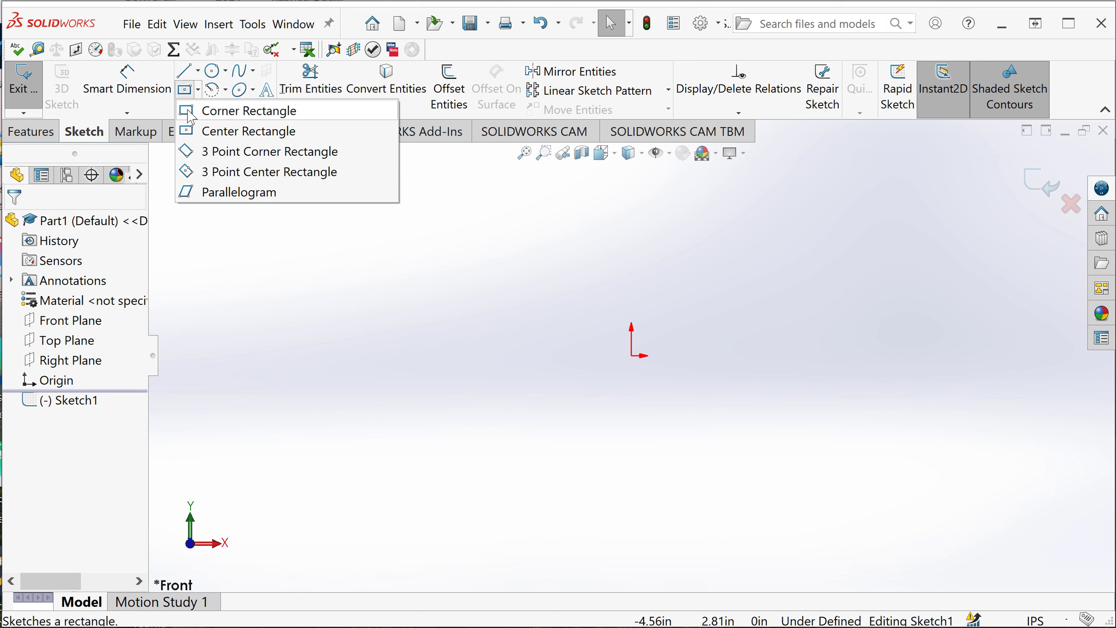
left_click(246, 110)
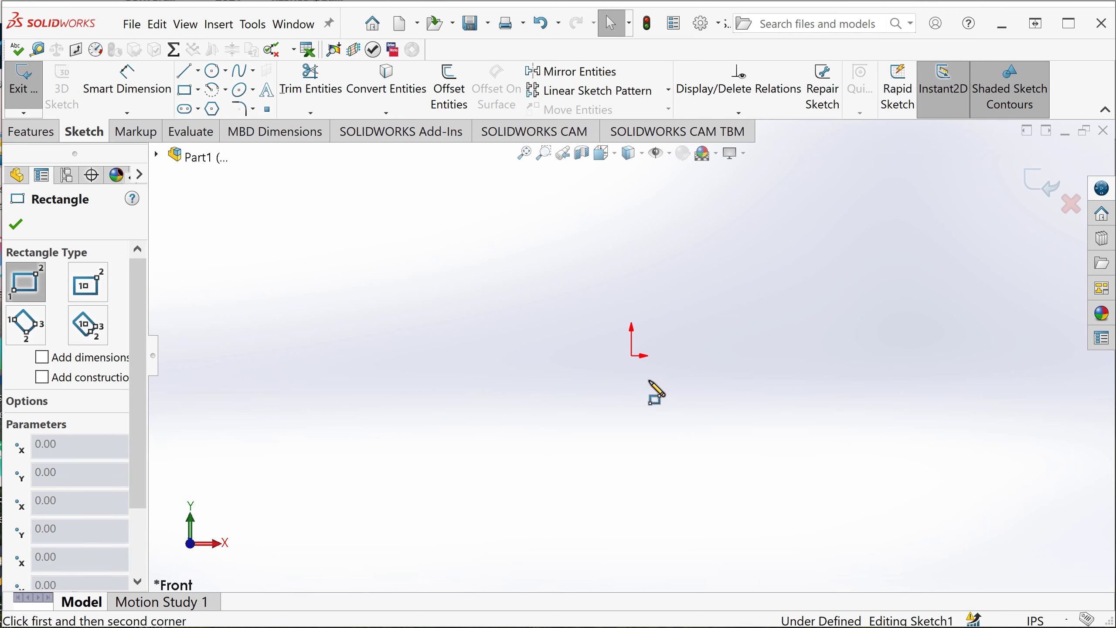
left_click(631, 355)
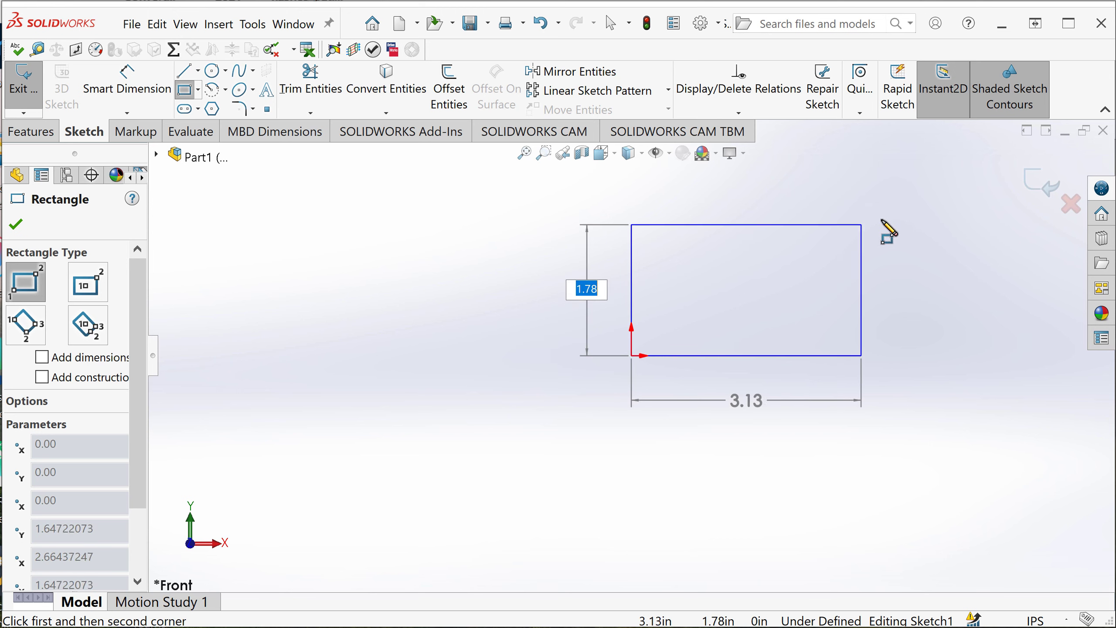
left_click(875, 207)
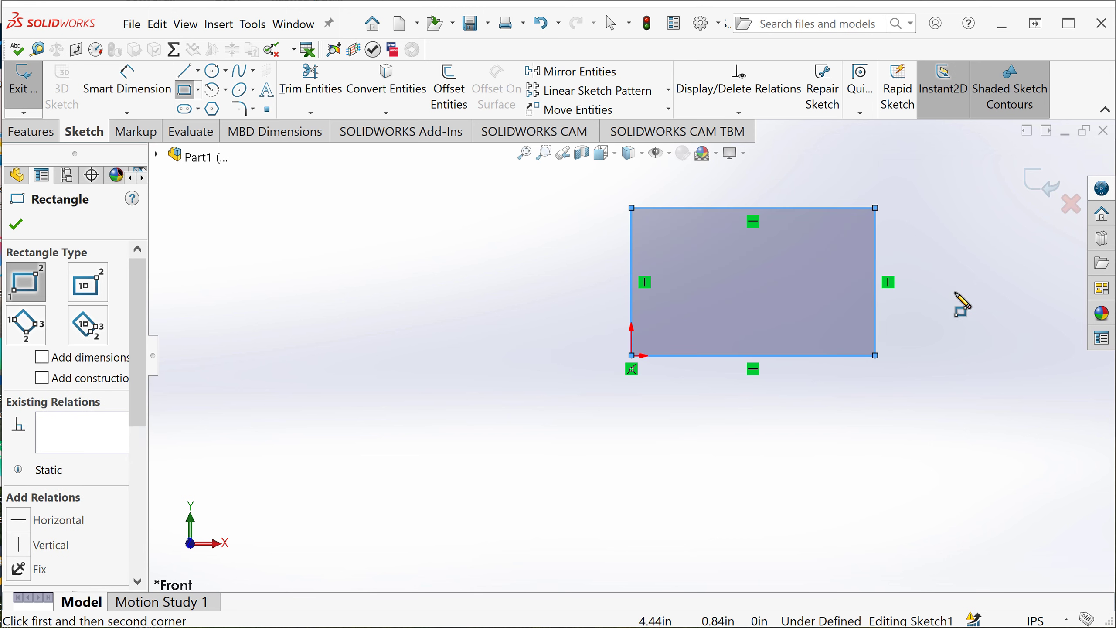
left_click_drag(874, 274, 828, 281)
scroll(828, 275, "down", 2)
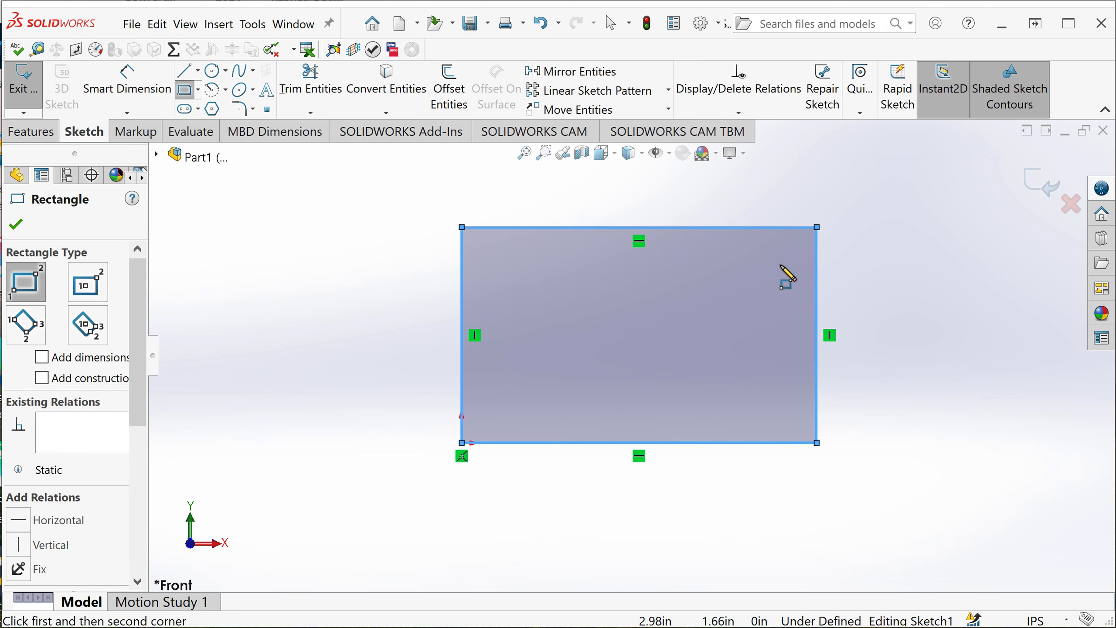
Dimension the rectangle 3 in wide along its lower edge and 2 in high along its right edge.
left_click(134, 86)
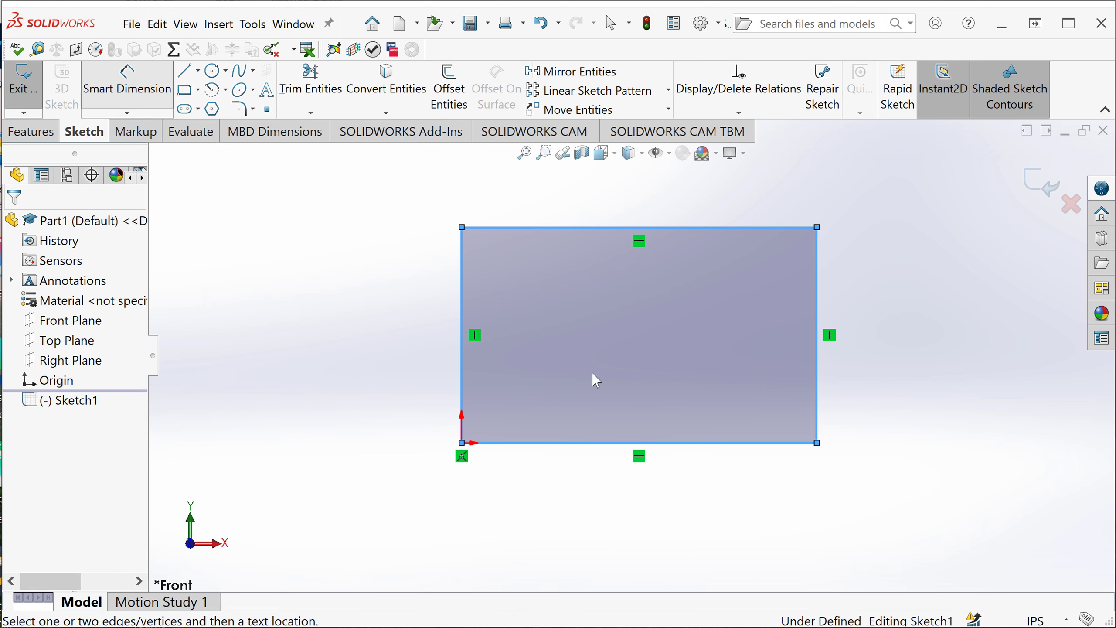
left_click(615, 445)
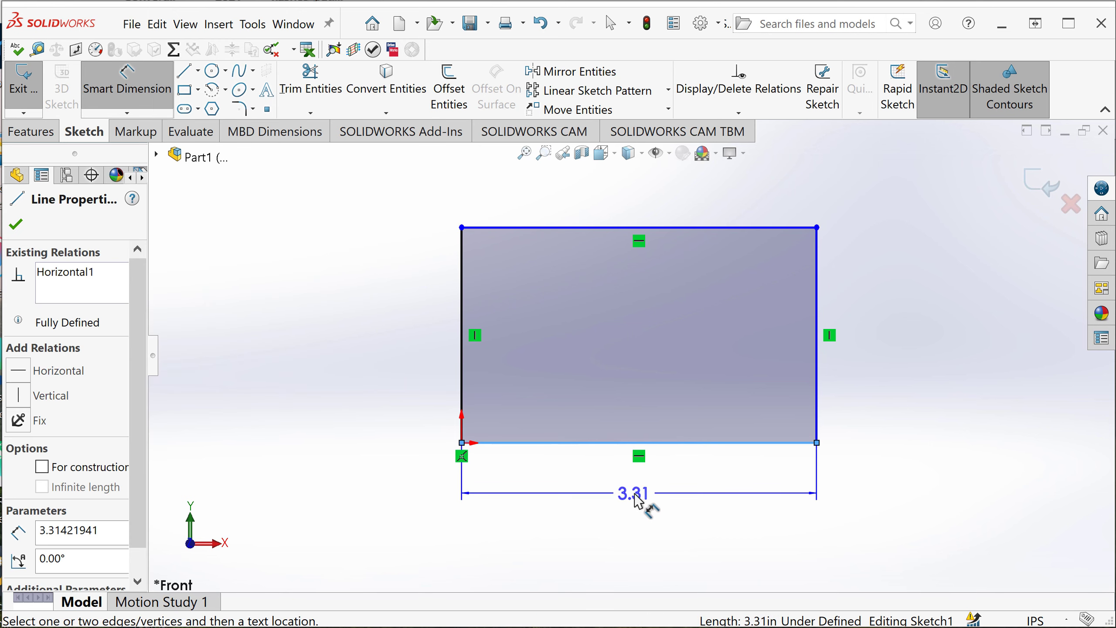
left_click(636, 501)
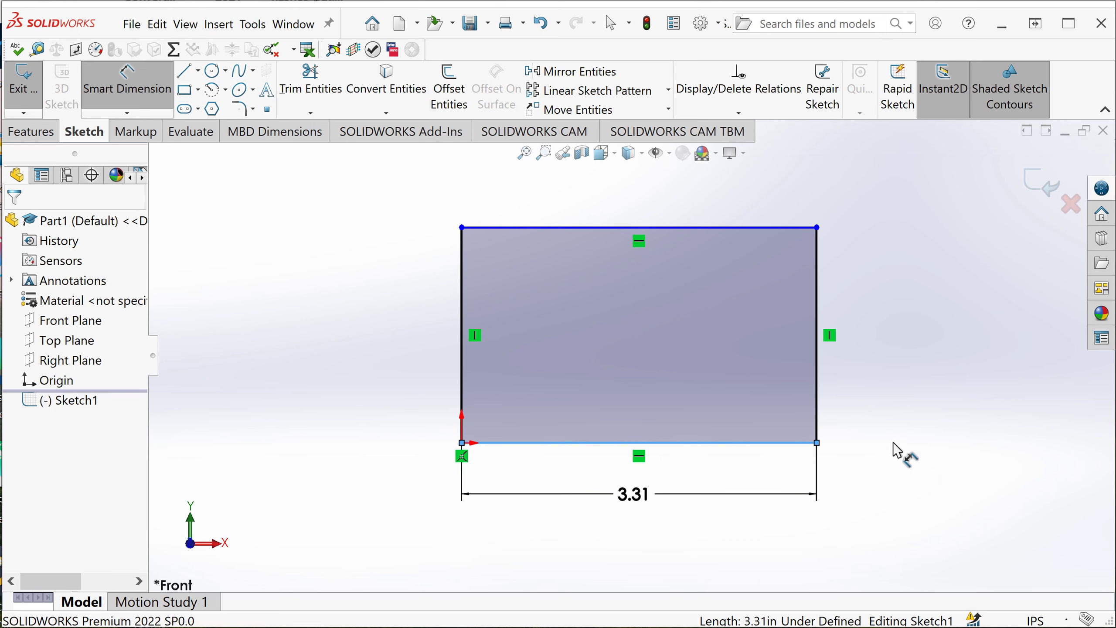
type("3")
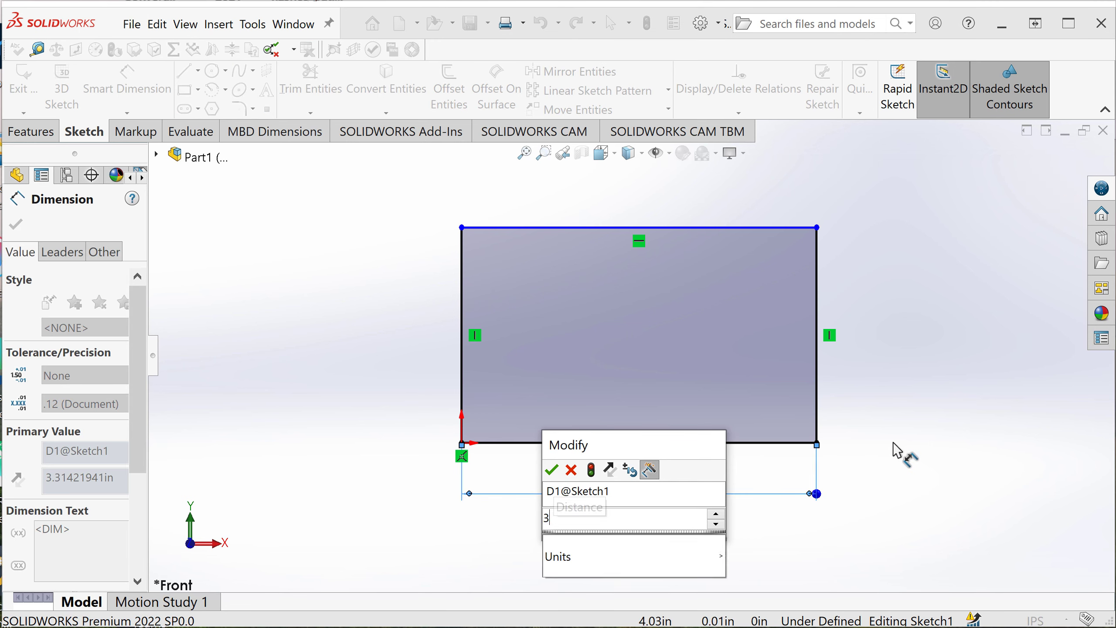
key("Return")
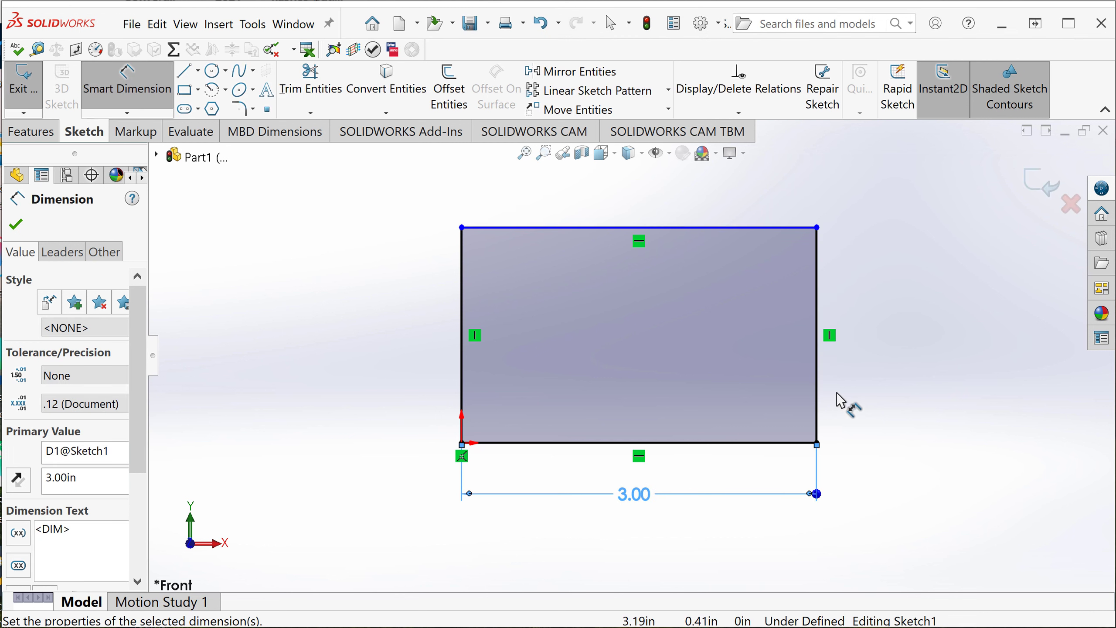
left_click(819, 380)
left_click(885, 336)
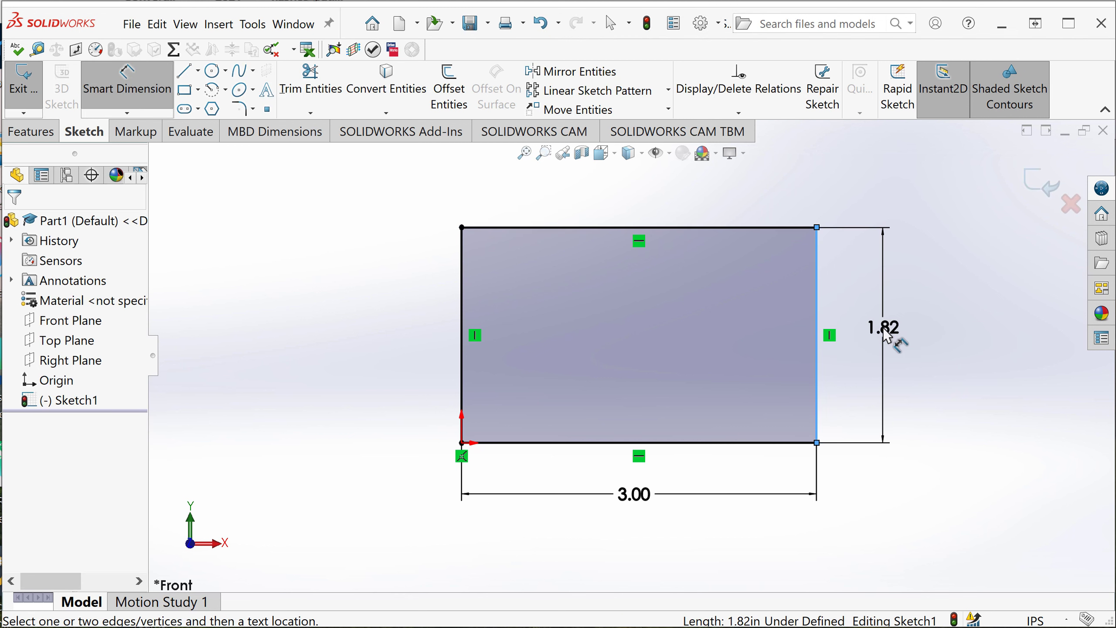
type("2")
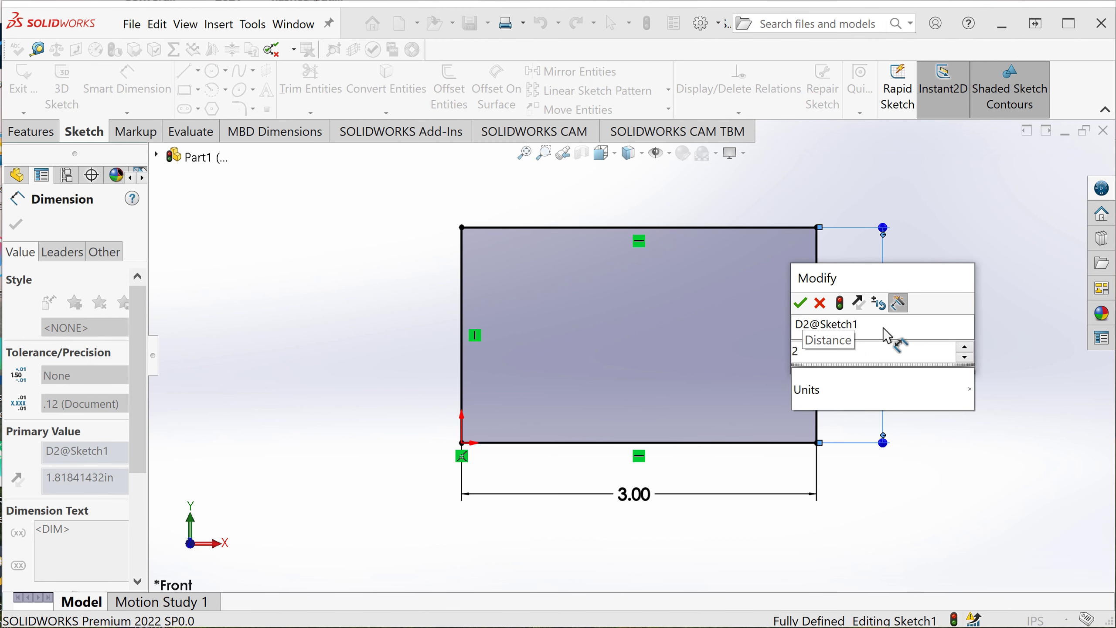
key("Return")
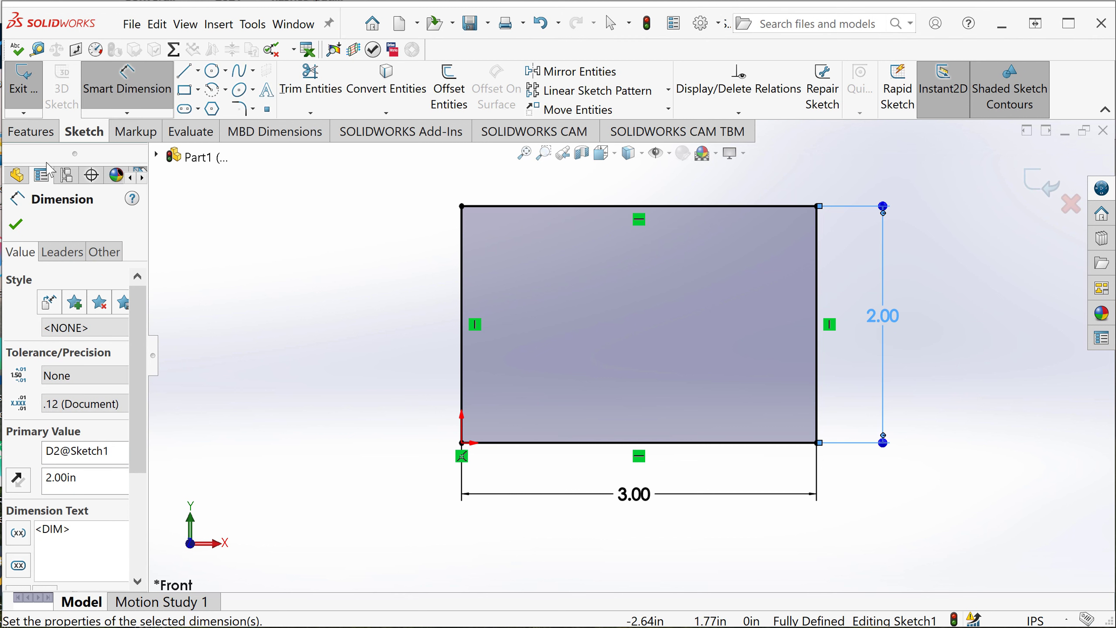
Extrude the rectangle as a Blind boss with a depth of 2 in.
left_click(34, 133)
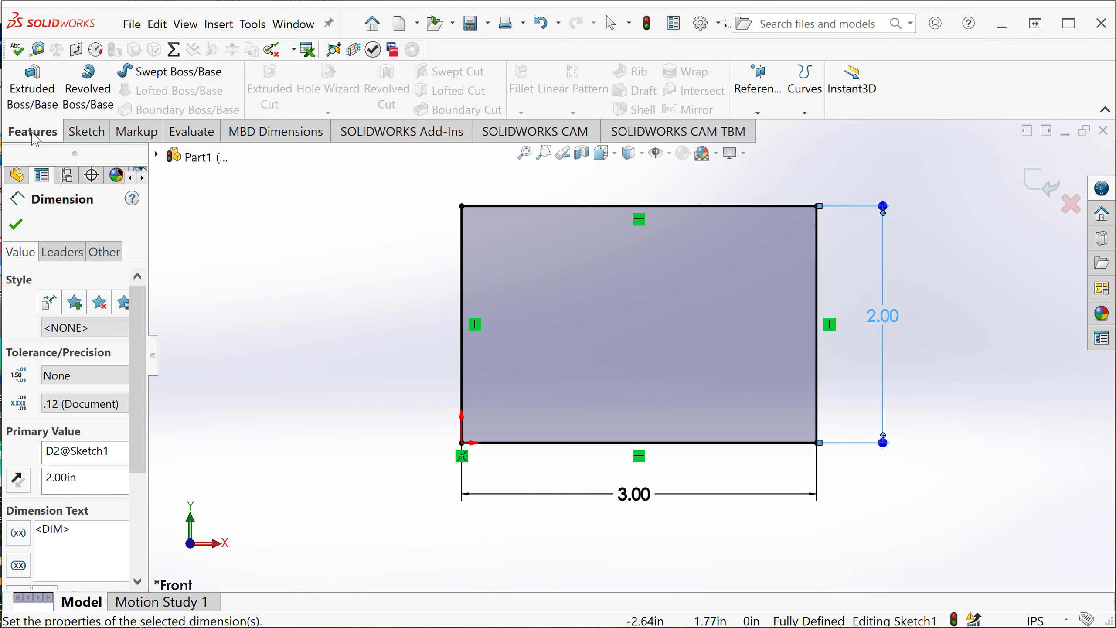
left_click(39, 89)
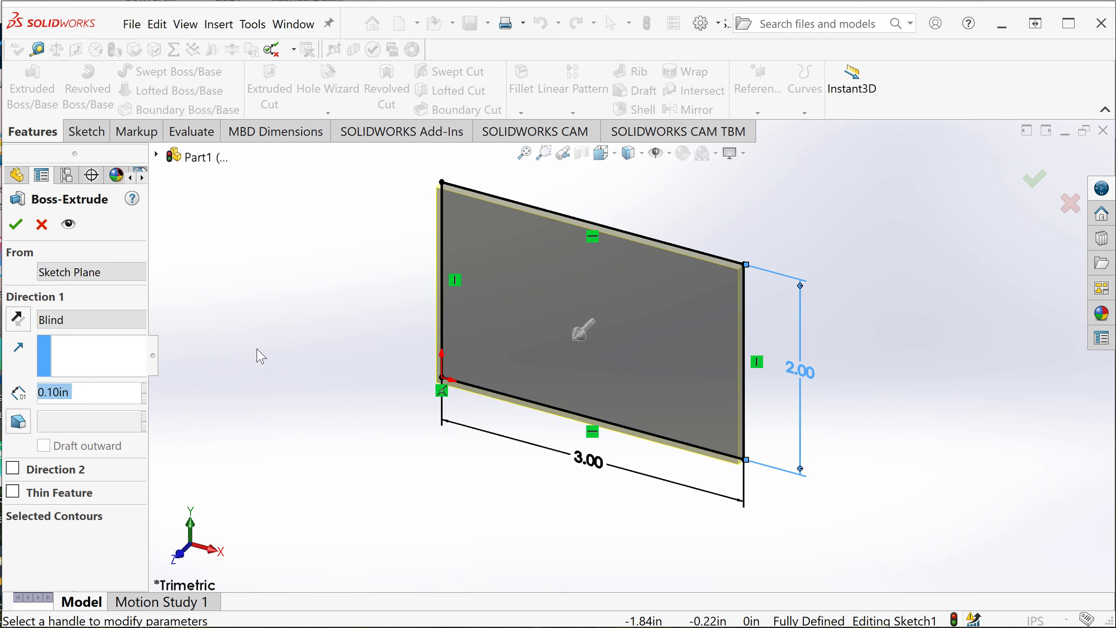
type("2")
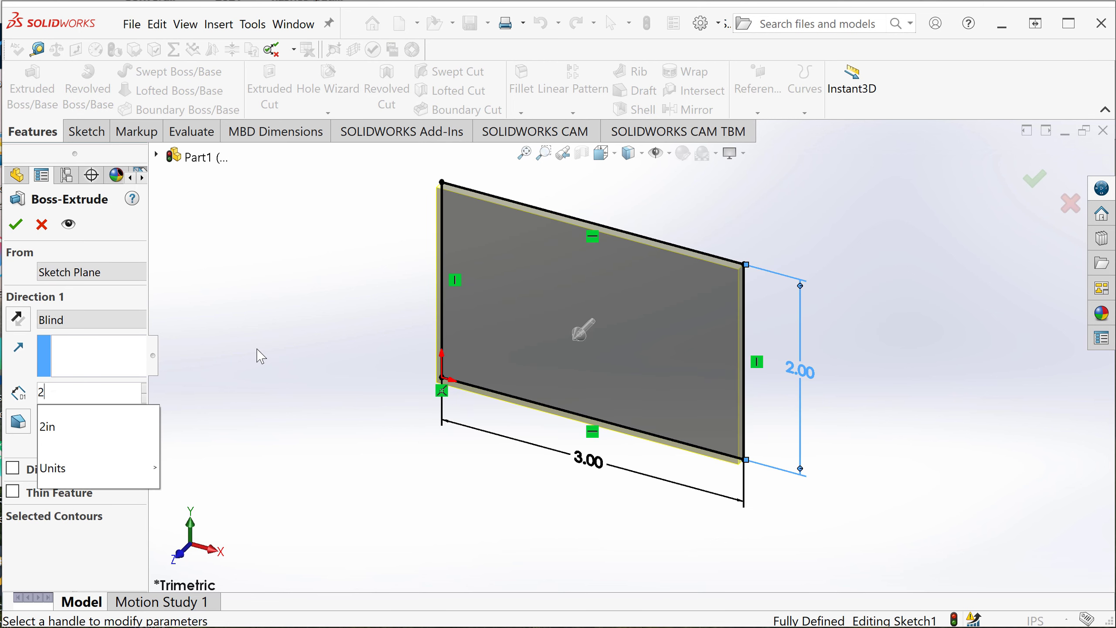
left_click(51, 431)
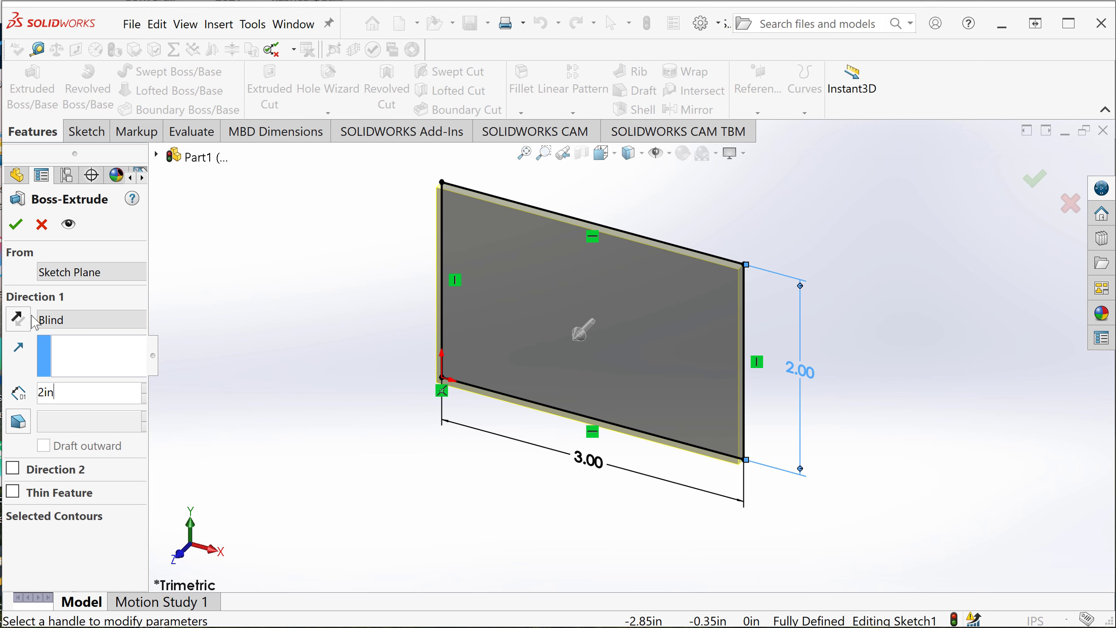
key("Return")
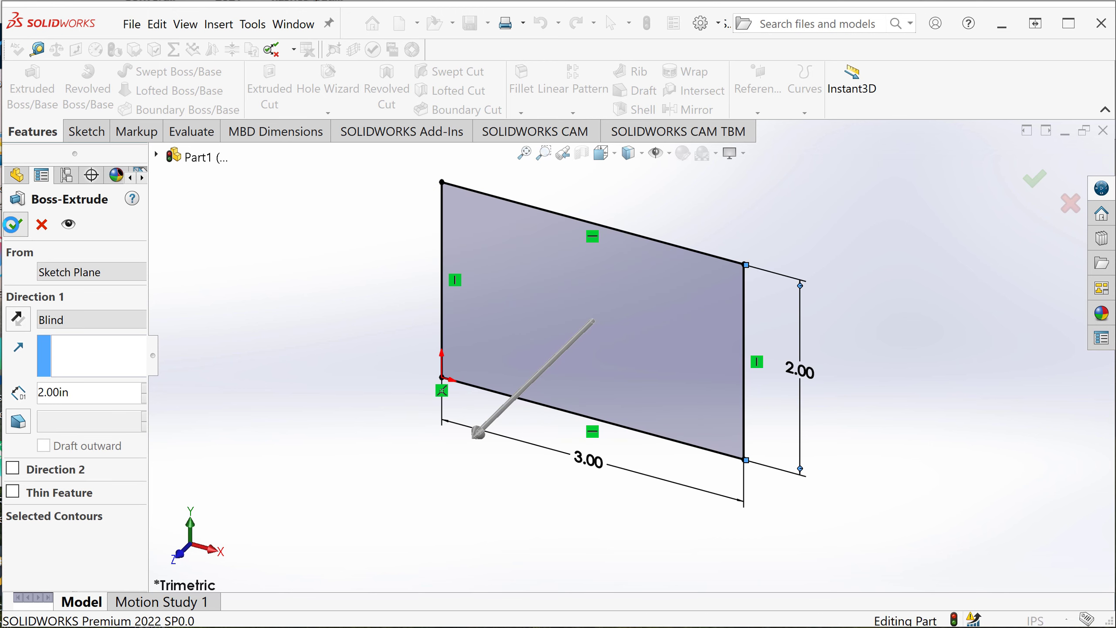
Start a new sketch on the block's top face and orient the view normal to it.
scroll(468, 423, "up", 2)
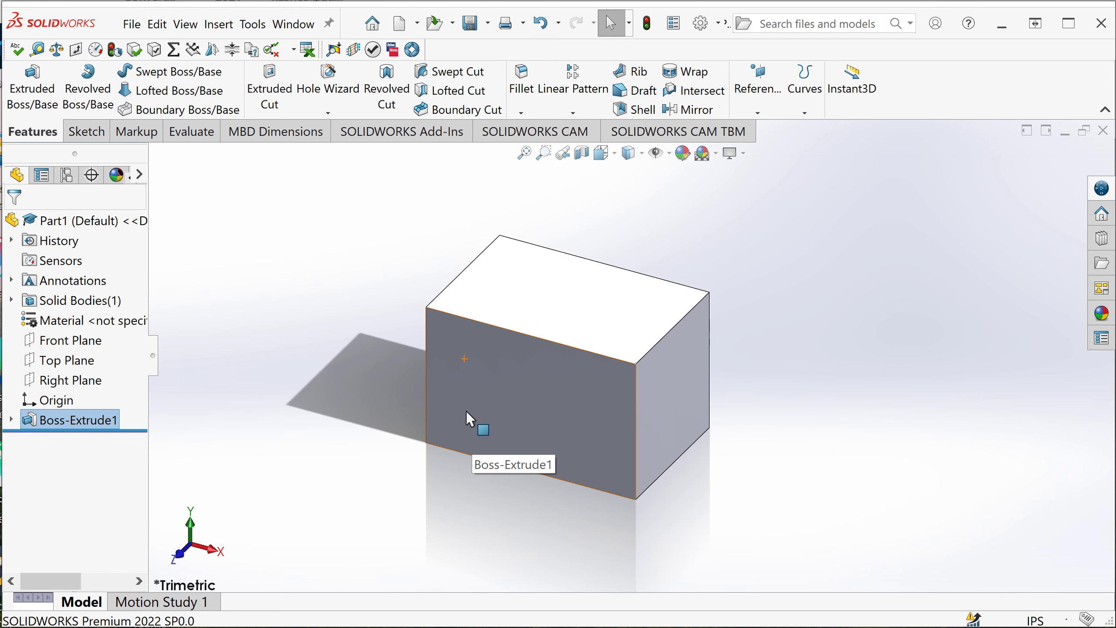
scroll(470, 385, "down", 1)
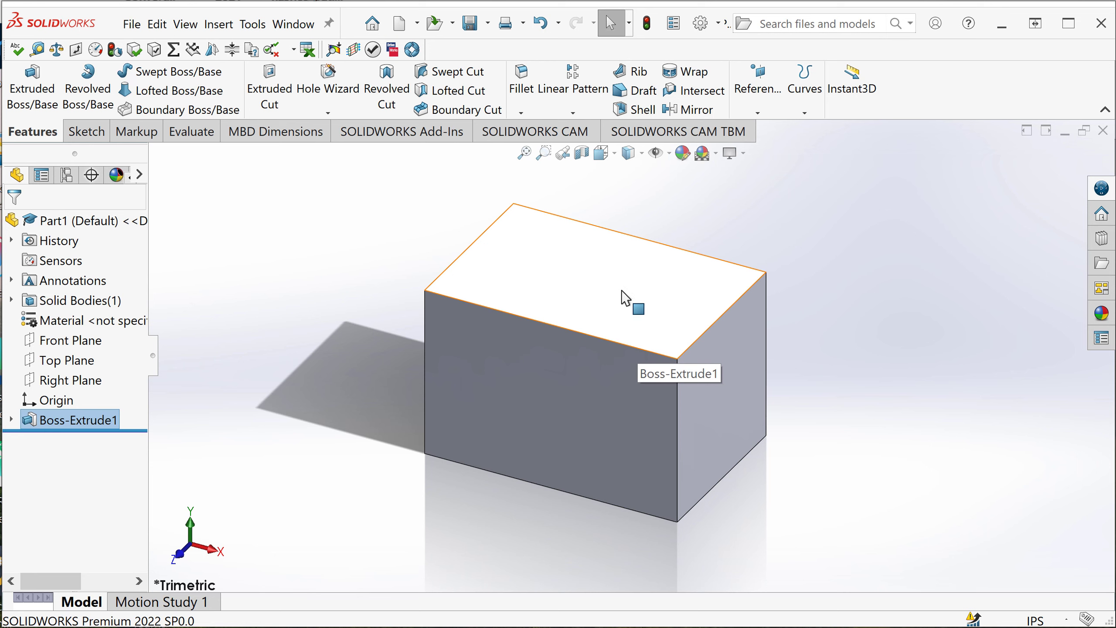
left_click(642, 296)
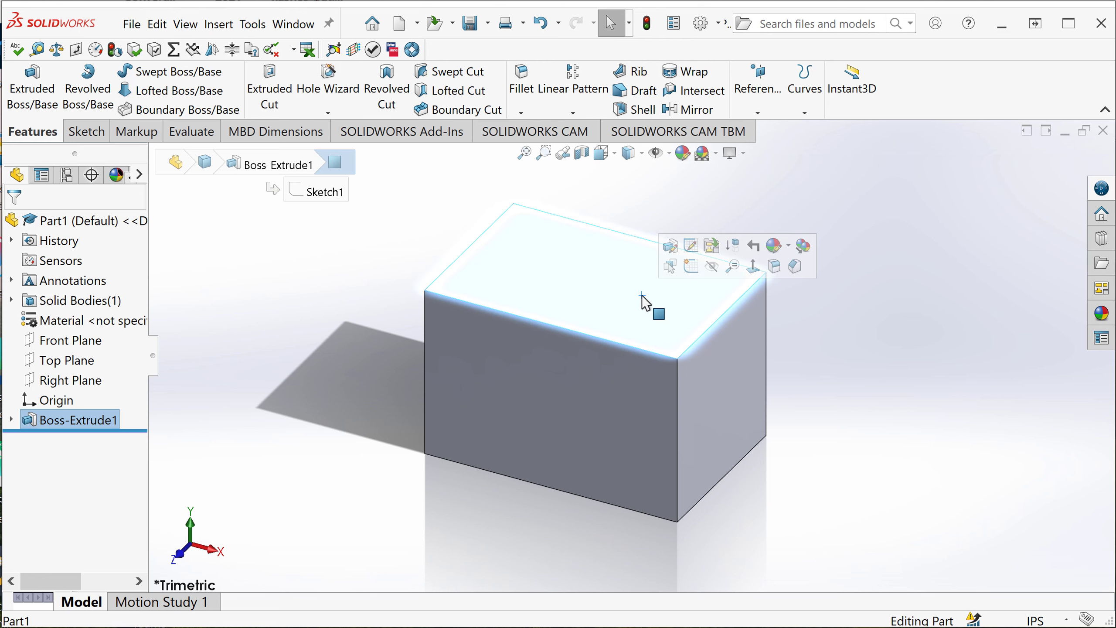
left_click(690, 266)
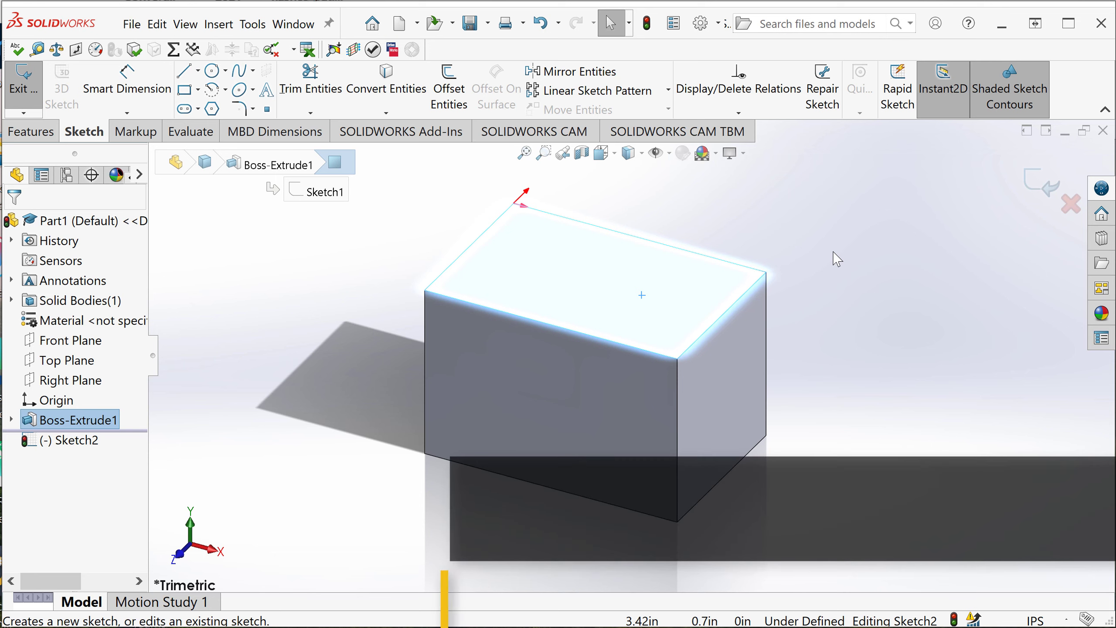
key("ctrl+8")
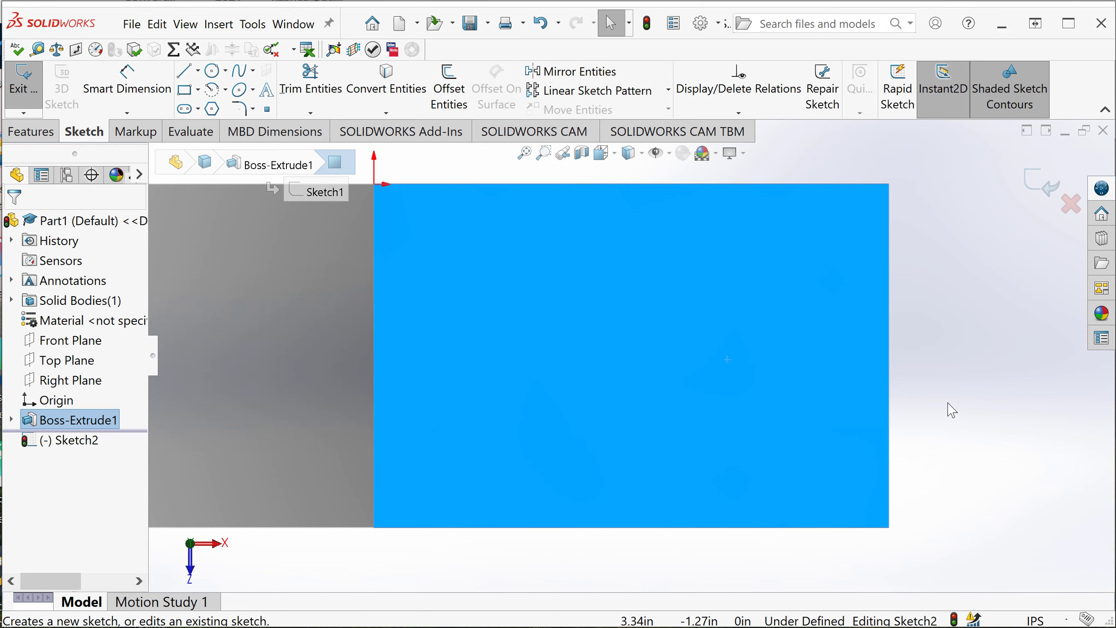
left_click(953, 410)
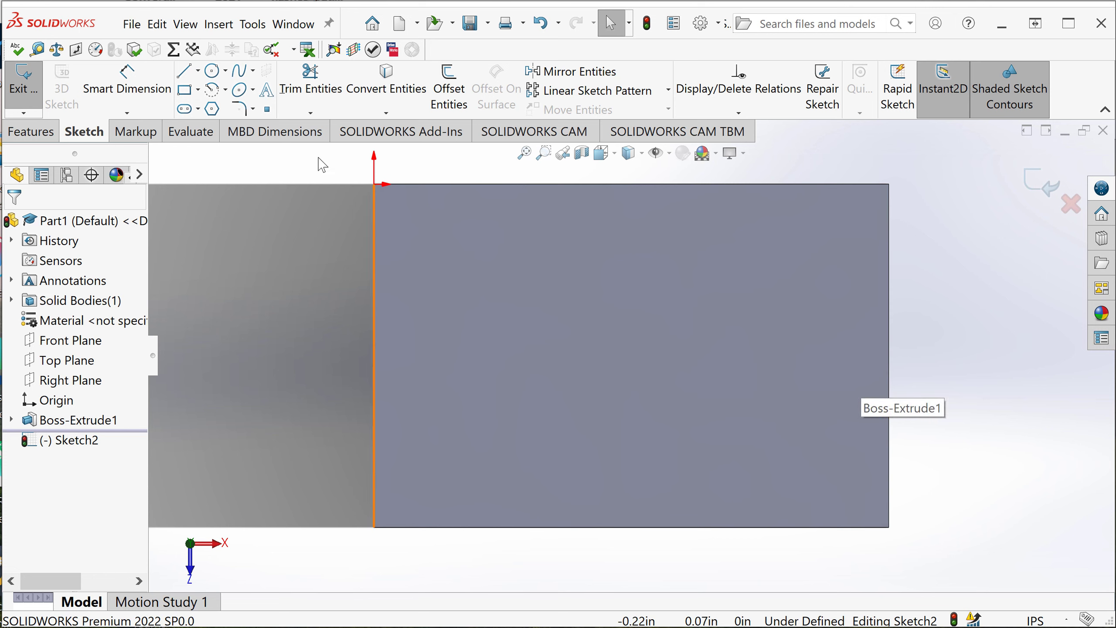
Sketch a closed triangle with lines at the face's front right corner, about 0.89 in wide and 1.35 in deep.
left_click(183, 71)
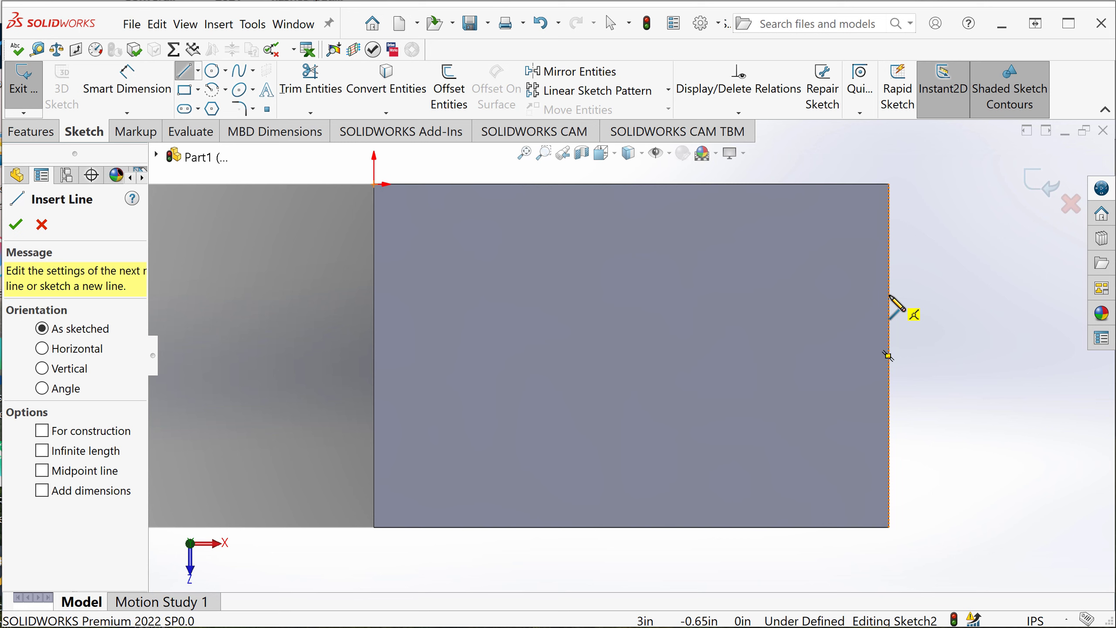
left_click(888, 296)
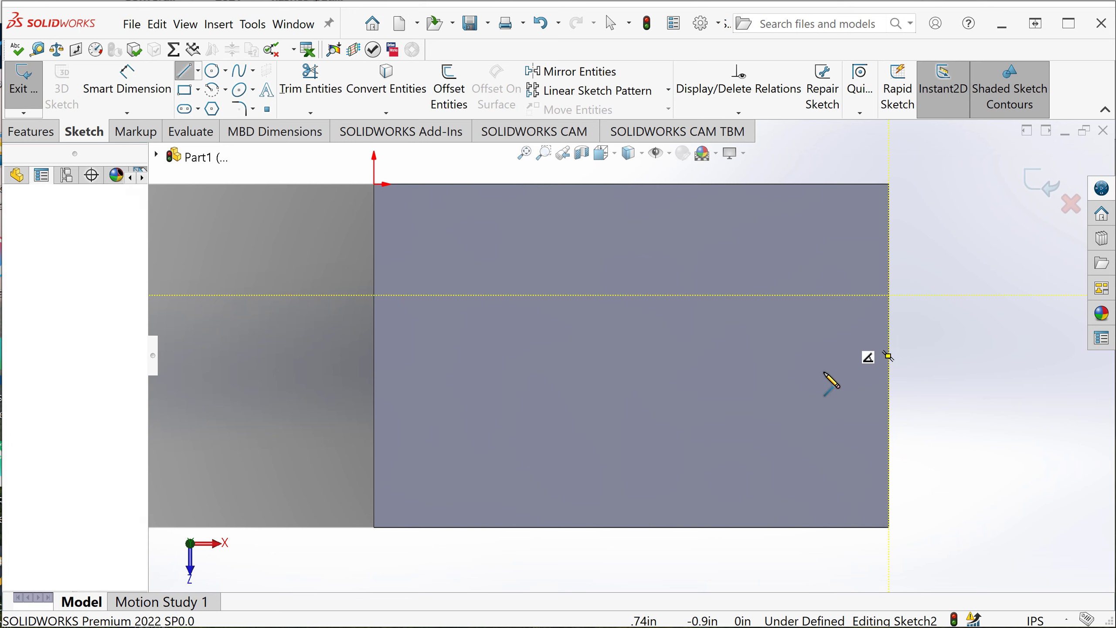
left_click(736, 526)
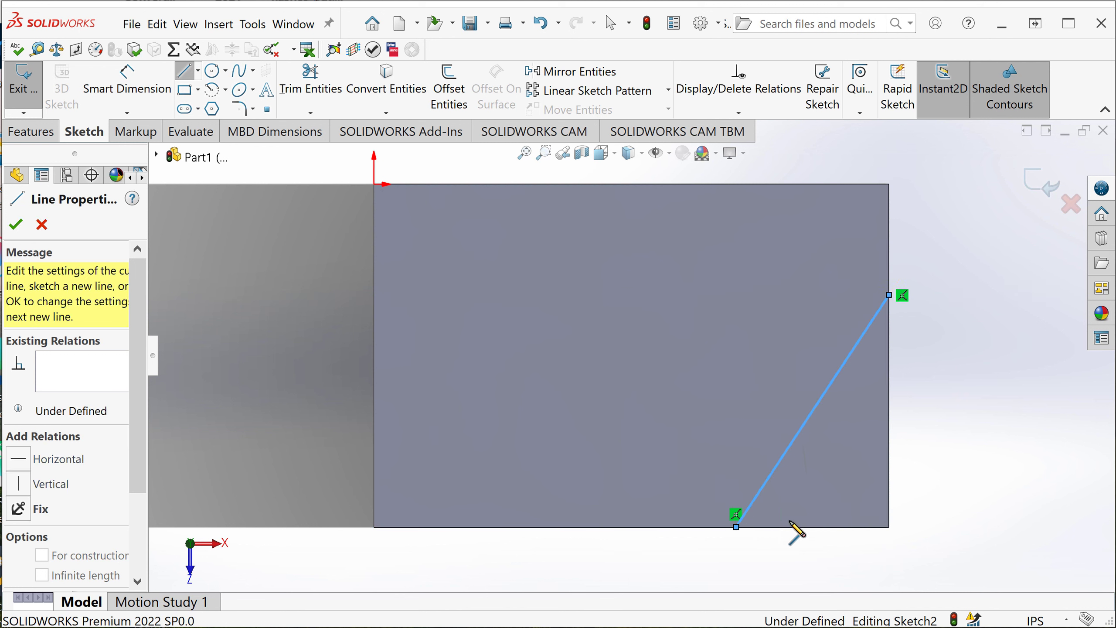
left_click(889, 526)
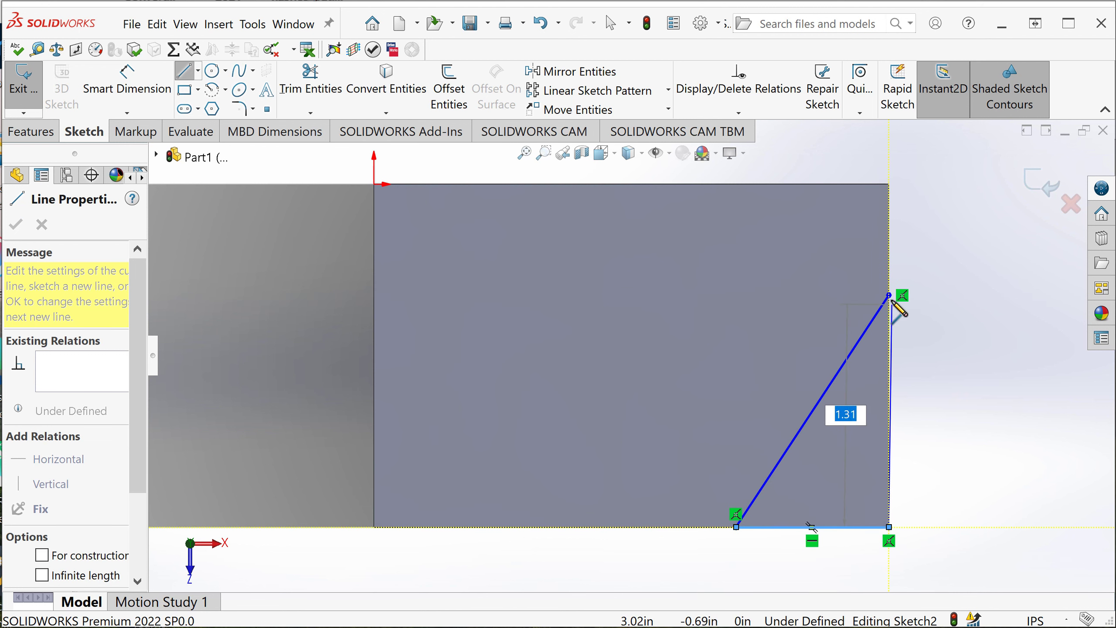
left_click(889, 296)
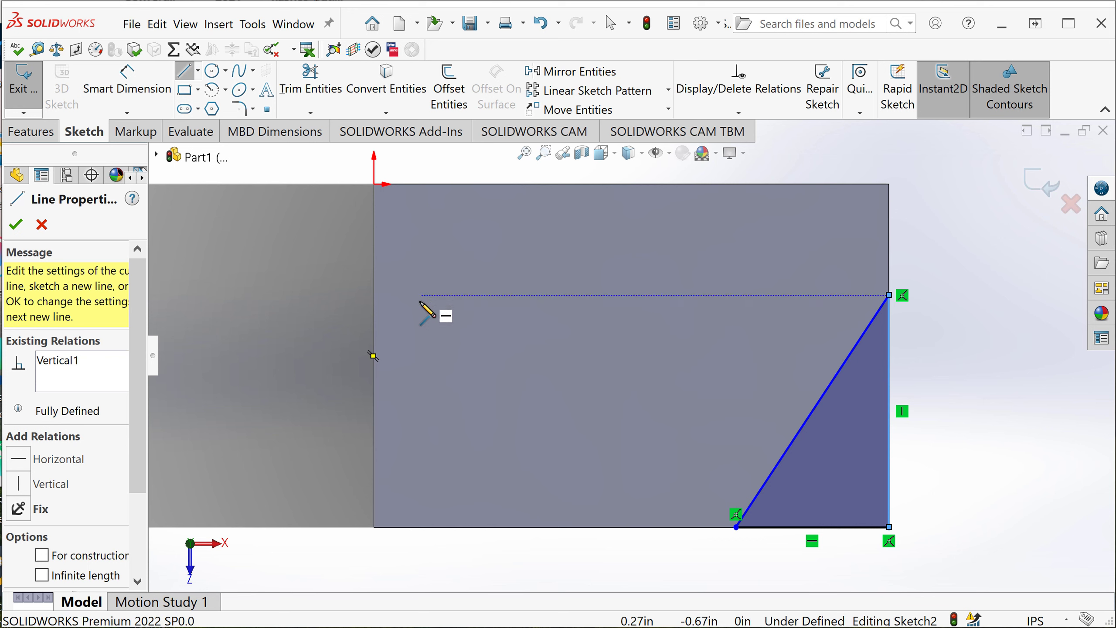
Sketch a matching closed triangle at the face's front left corner, with its upper vertex level with the right triangle's and a sloped side about 1.6 in long.
left_click(373, 296)
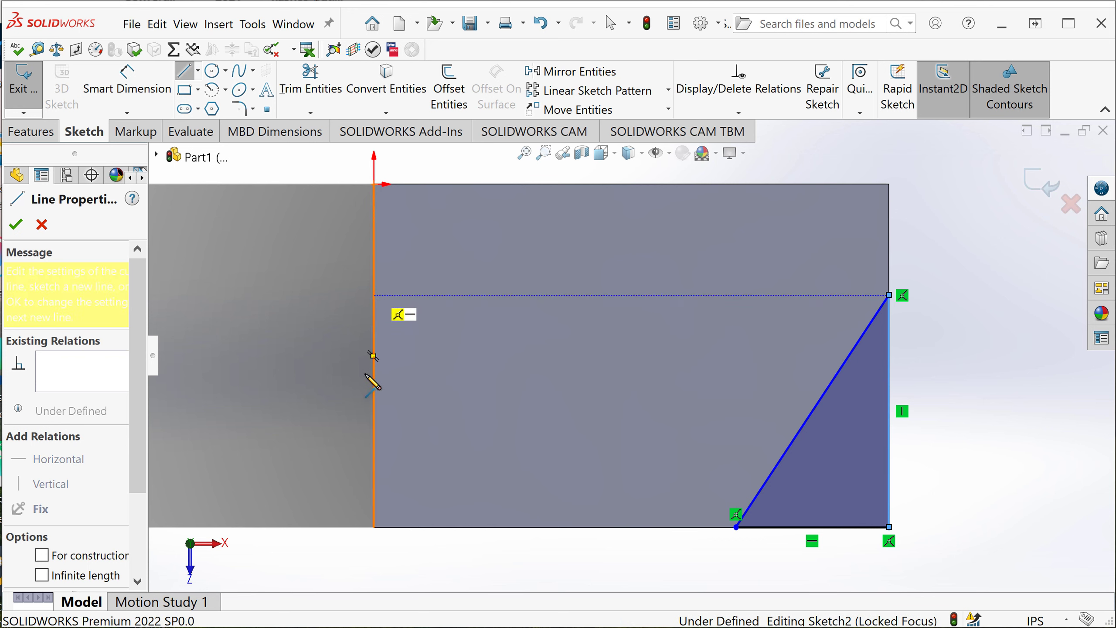
left_click(374, 527)
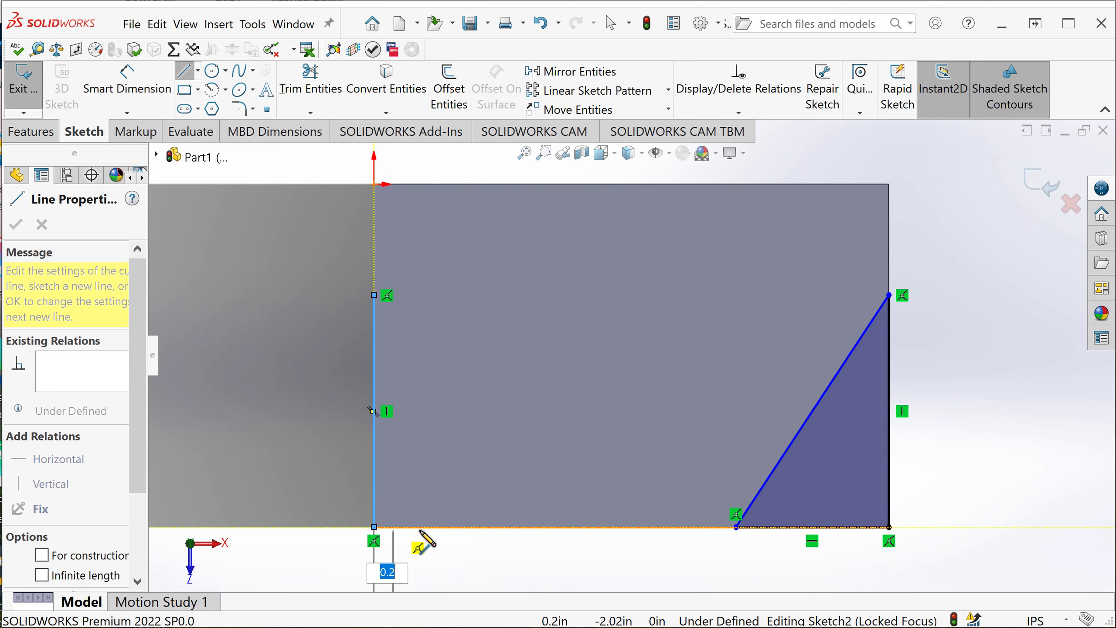
left_click(519, 527)
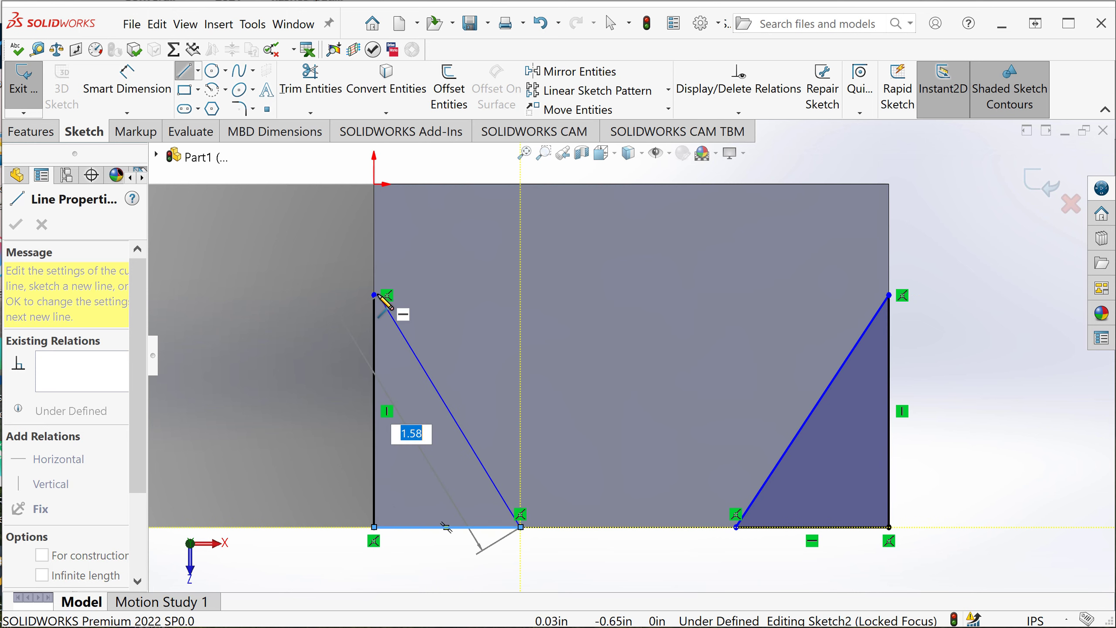
left_click(374, 296)
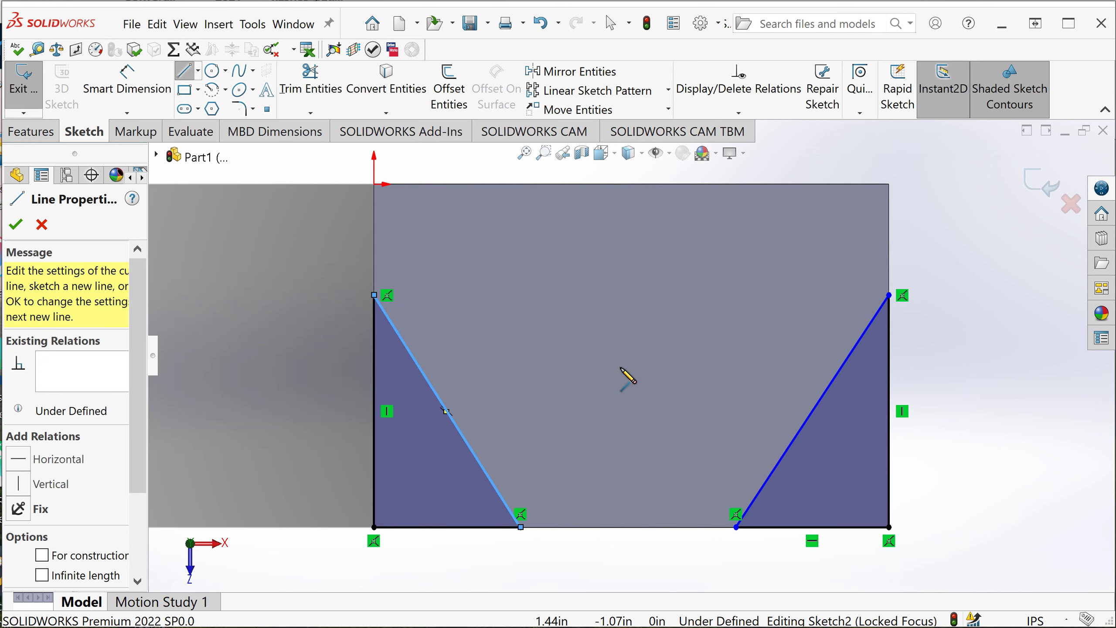
left_click(19, 226)
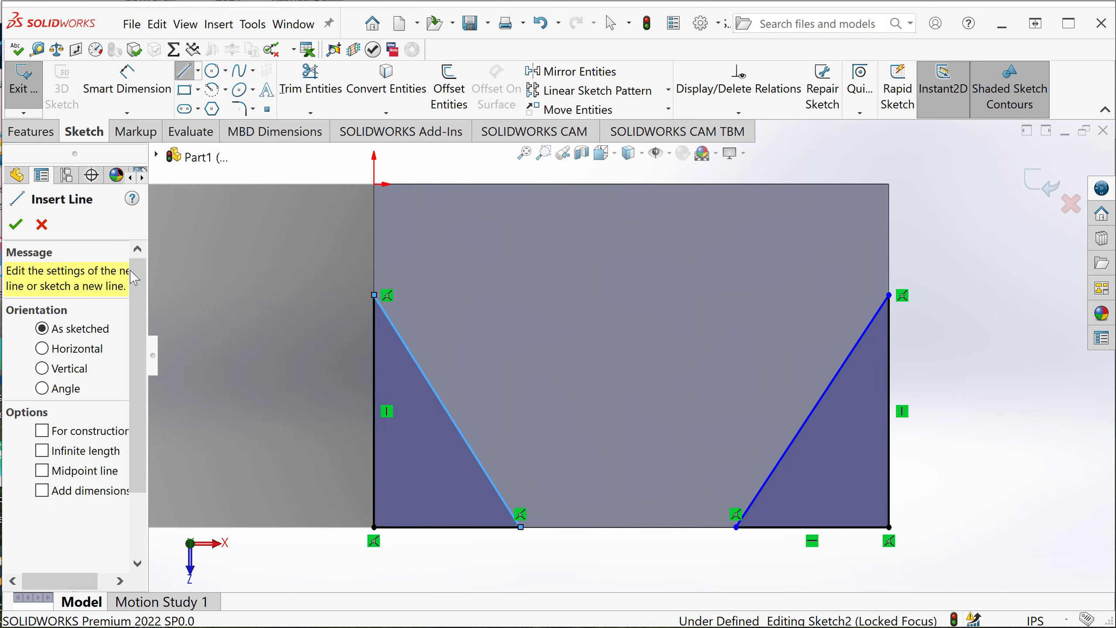
Dimension the right triangle's vertical side to 1.5 in.
left_click(126, 78)
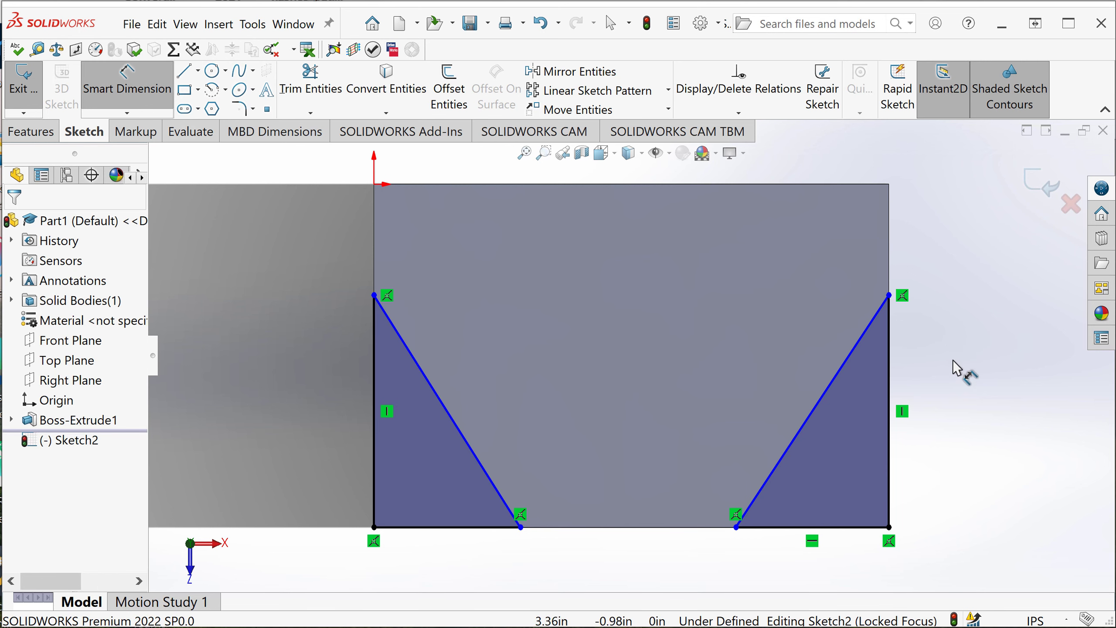
left_click(889, 441)
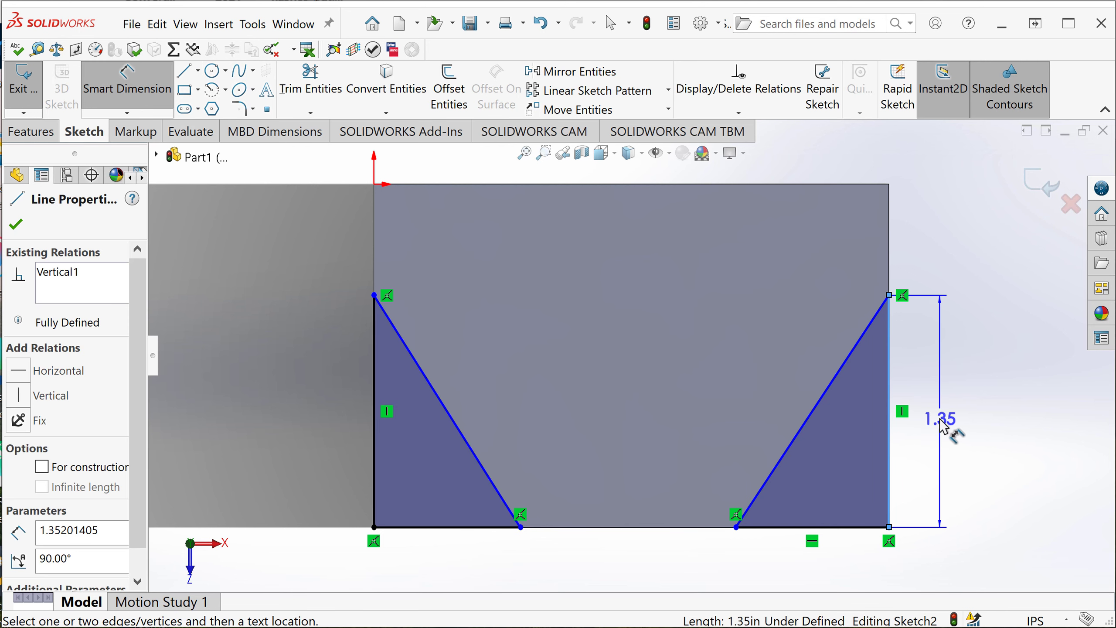
left_click(940, 422)
type("1.")
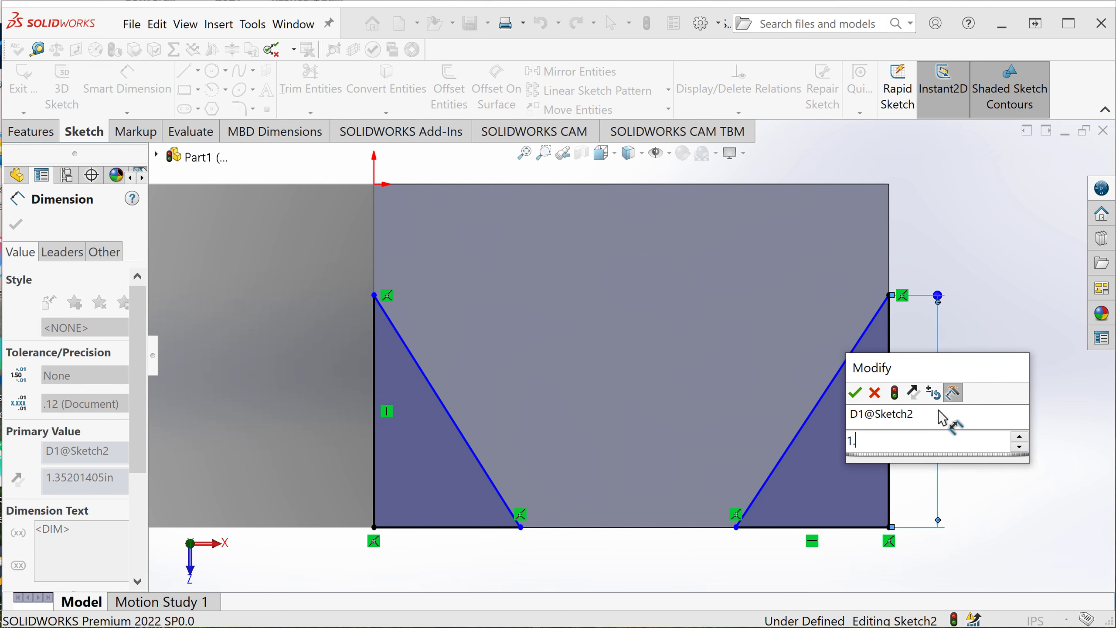
type("5")
key("Return")
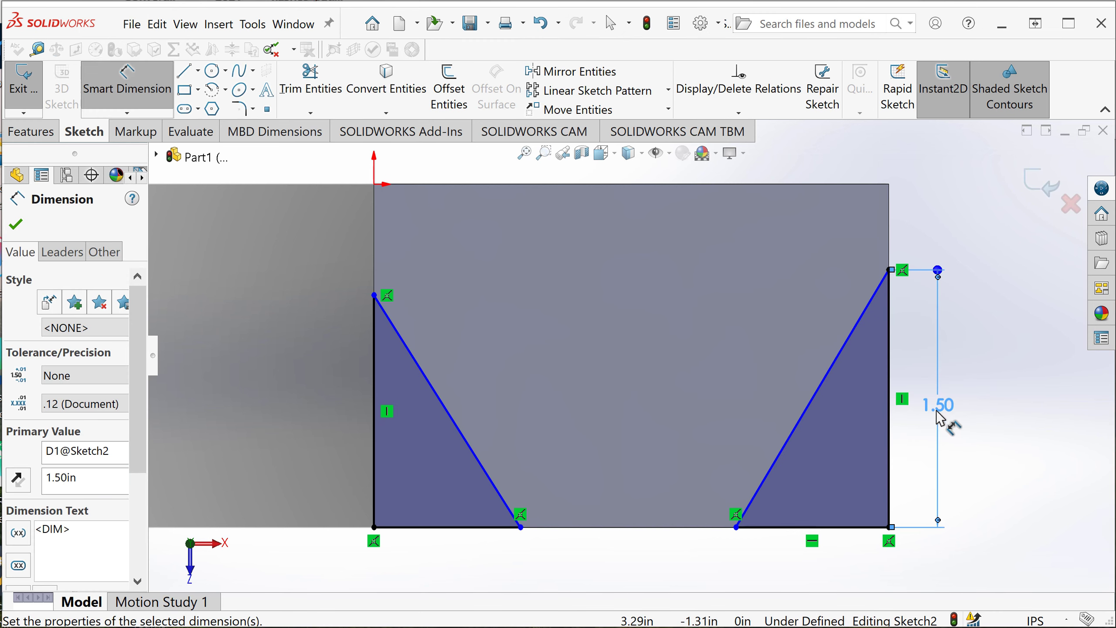
Dimension the right triangle's horizontal side to 1 in and end dimensioning.
left_click(822, 527)
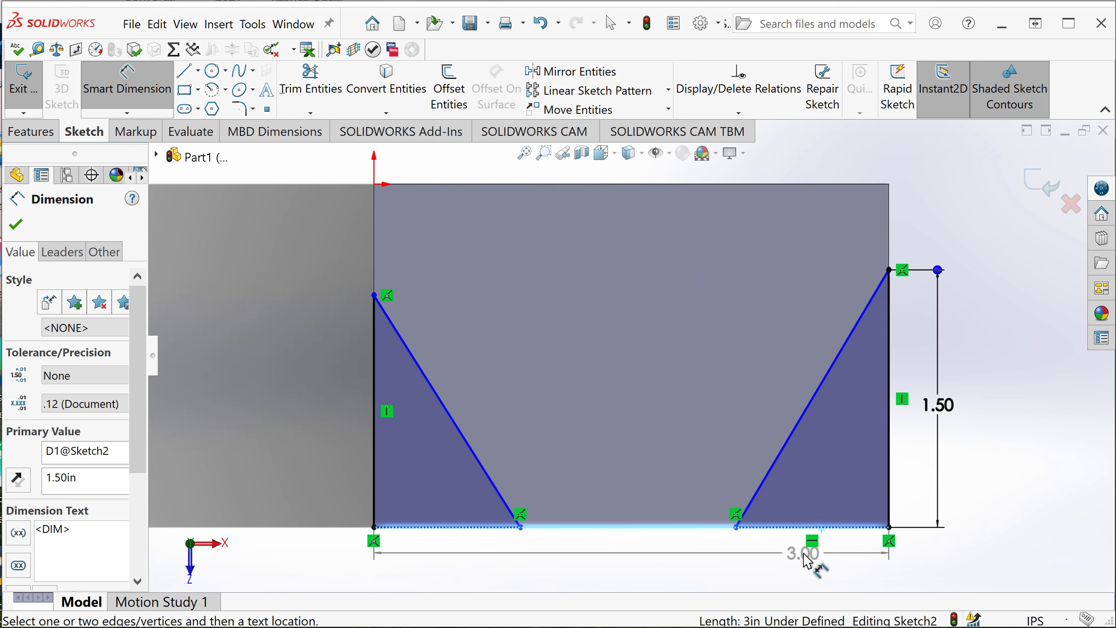
key("Escape")
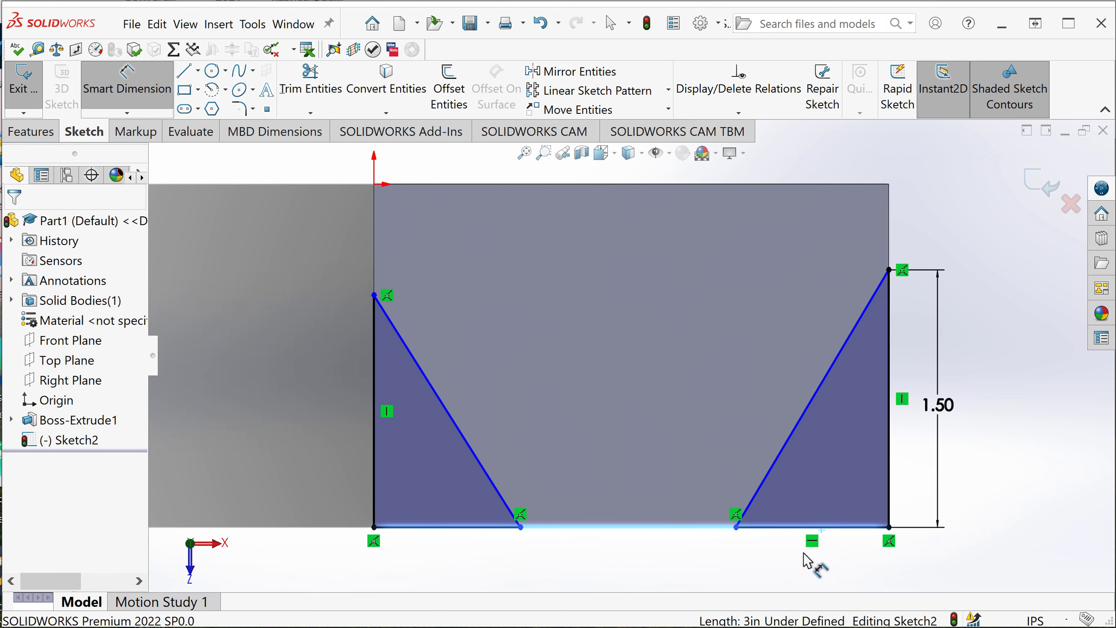
left_click(835, 535)
left_click(812, 569)
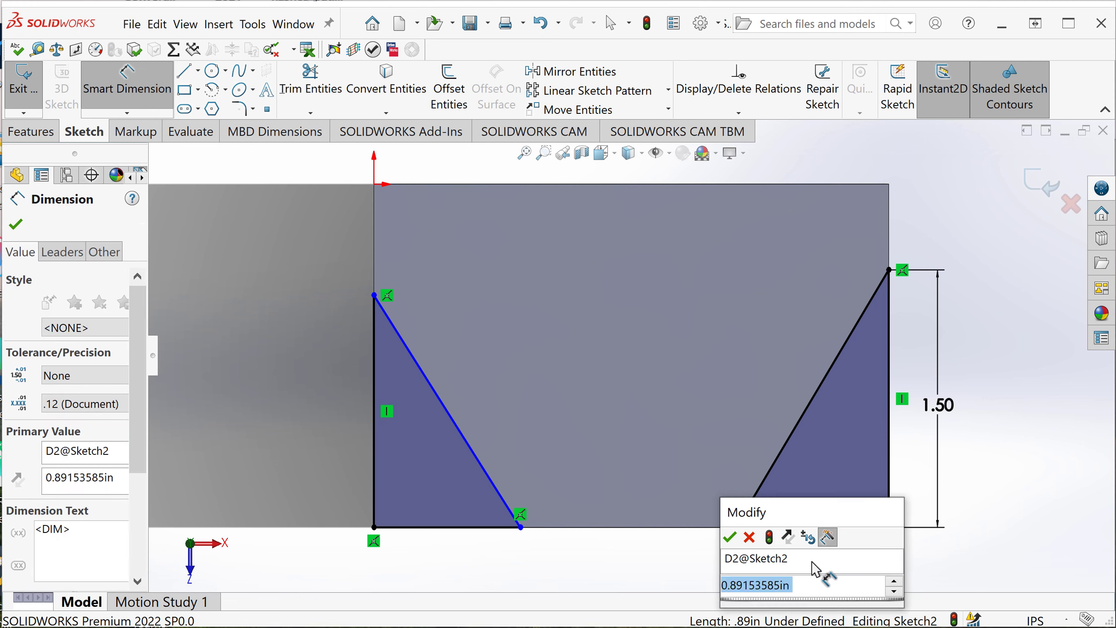
type("1")
key("Return")
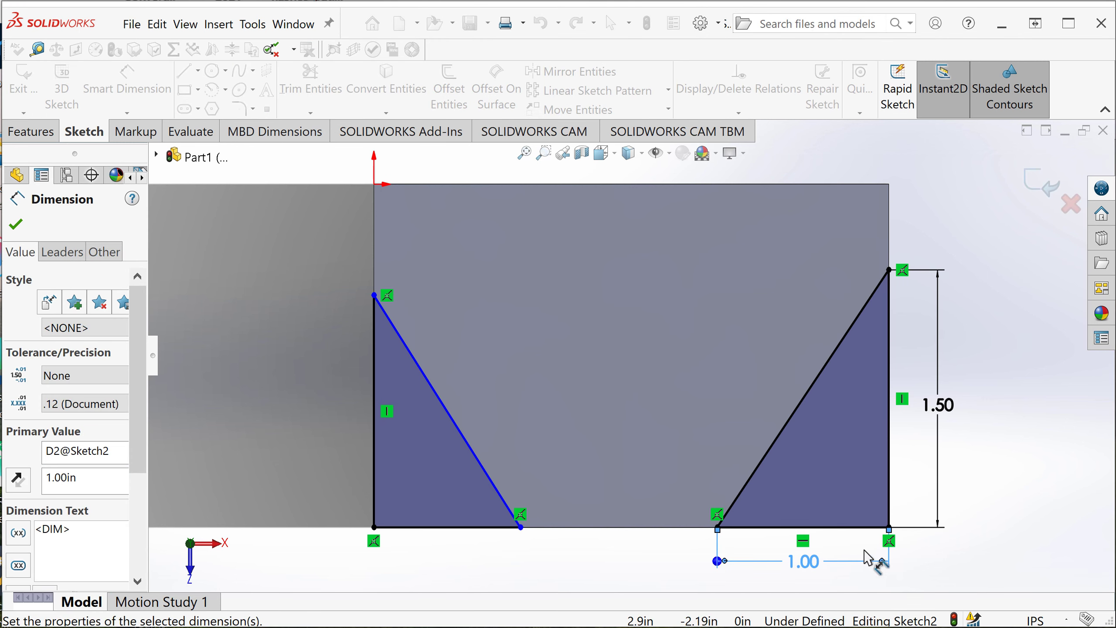
scroll(715, 471, "up", 4)
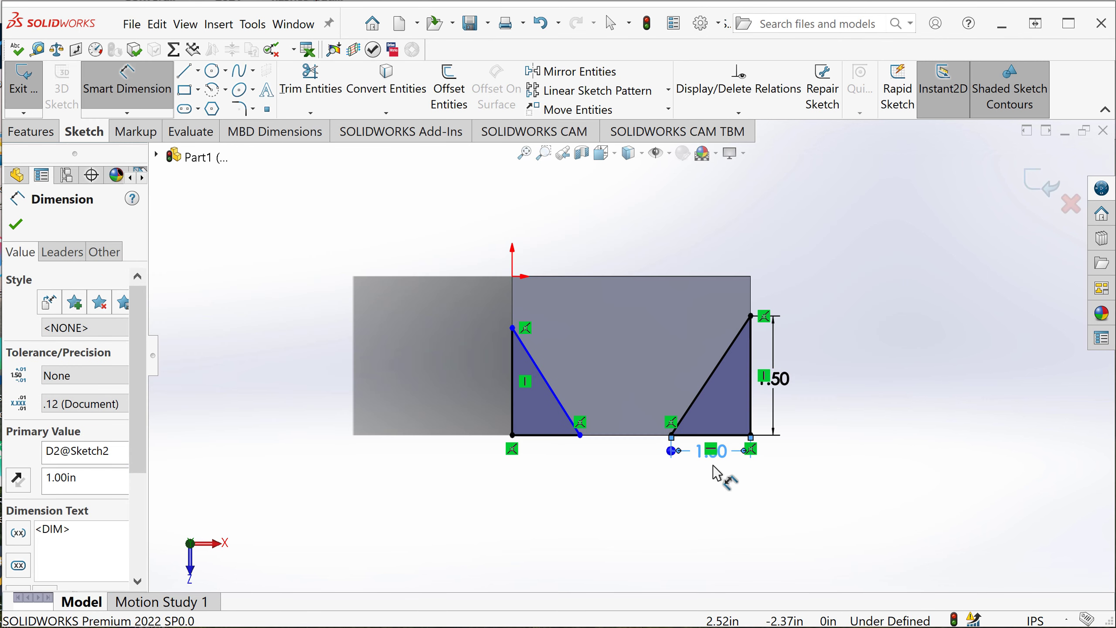
scroll(583, 327, "down", 3)
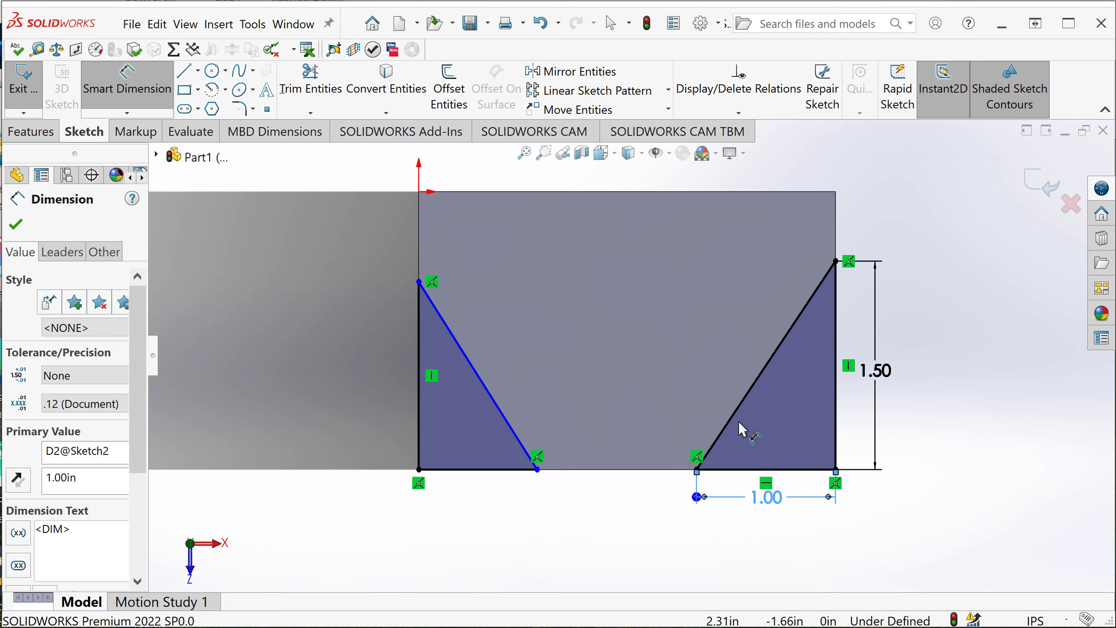
key("Escape")
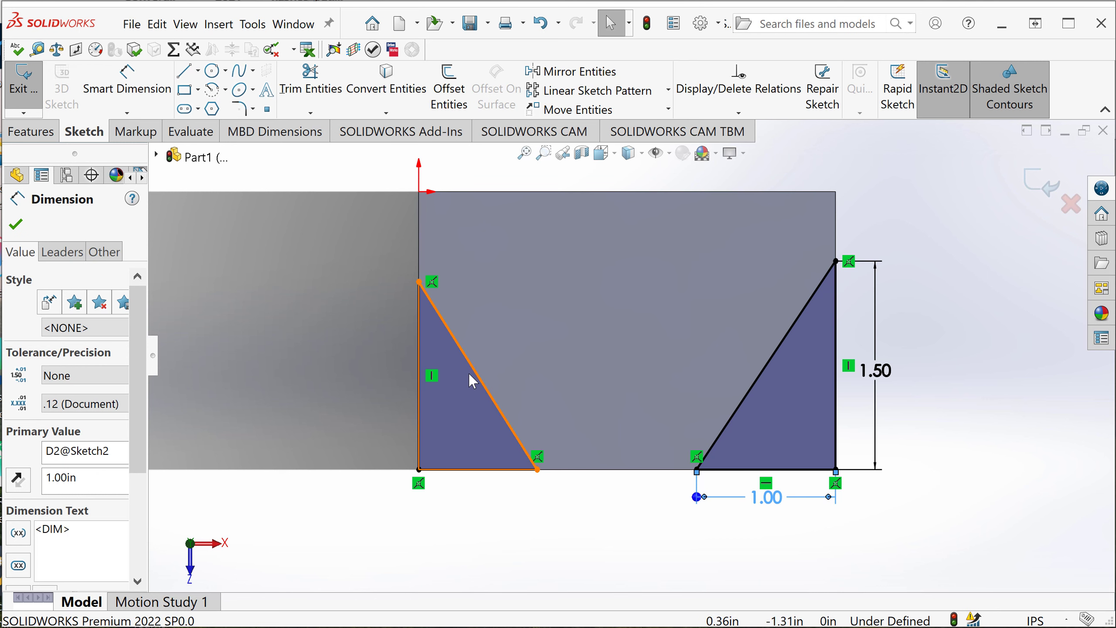
Shift the left triangle's sloped line slightly toward the middle of the face, making its vertical side about 1.46 in long.
left_click(469, 374)
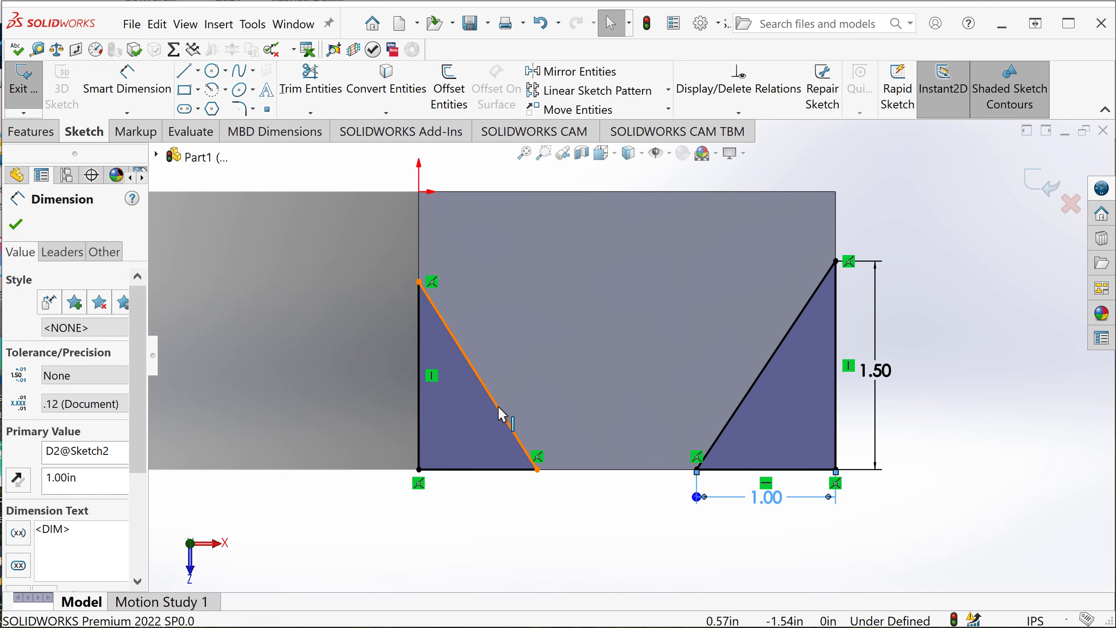
mouse_move(501, 409)
left_mouse_down()
mouse_move(553, 381)
mouse_move(500, 434)
mouse_move(533, 396)
mouse_move(504, 425)
mouse_move(519, 384)
mouse_move(507, 409)
left_mouse_up()
left_click(515, 528)
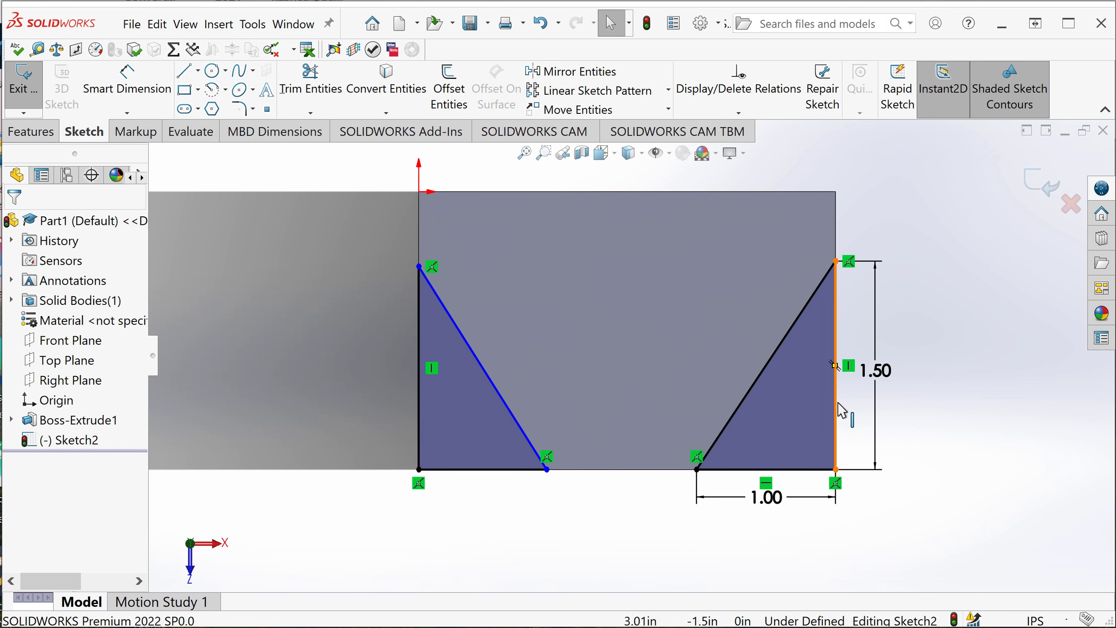
Add an Equal relation between the vertical sides of the left and right triangles.
left_click(418, 392)
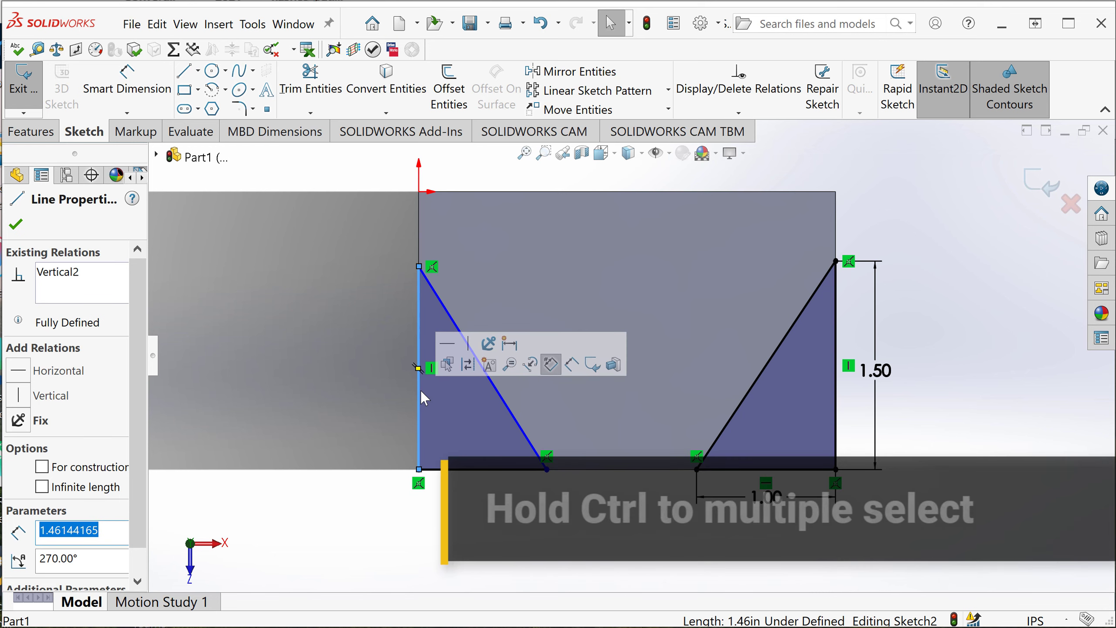
left_click(836, 413, "ctrl")
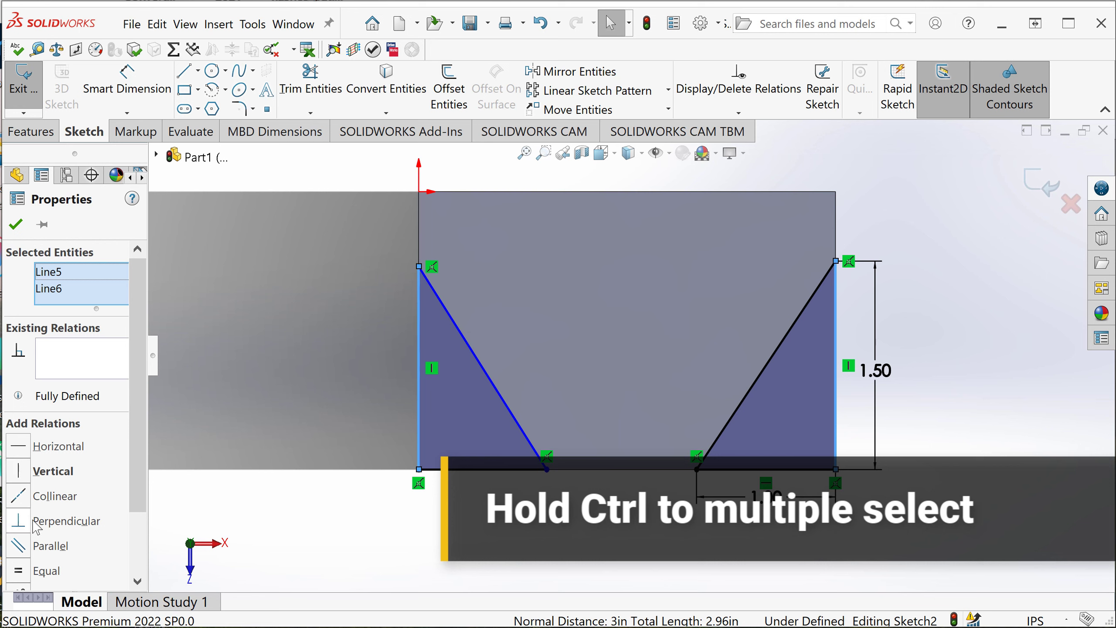
left_click(23, 570)
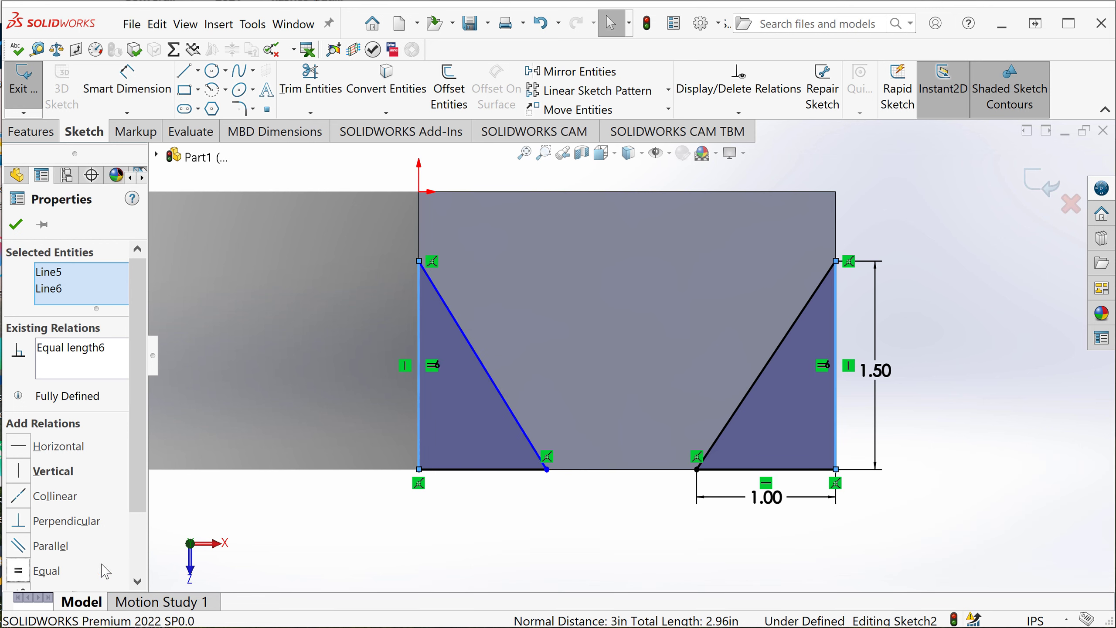
left_click(506, 545)
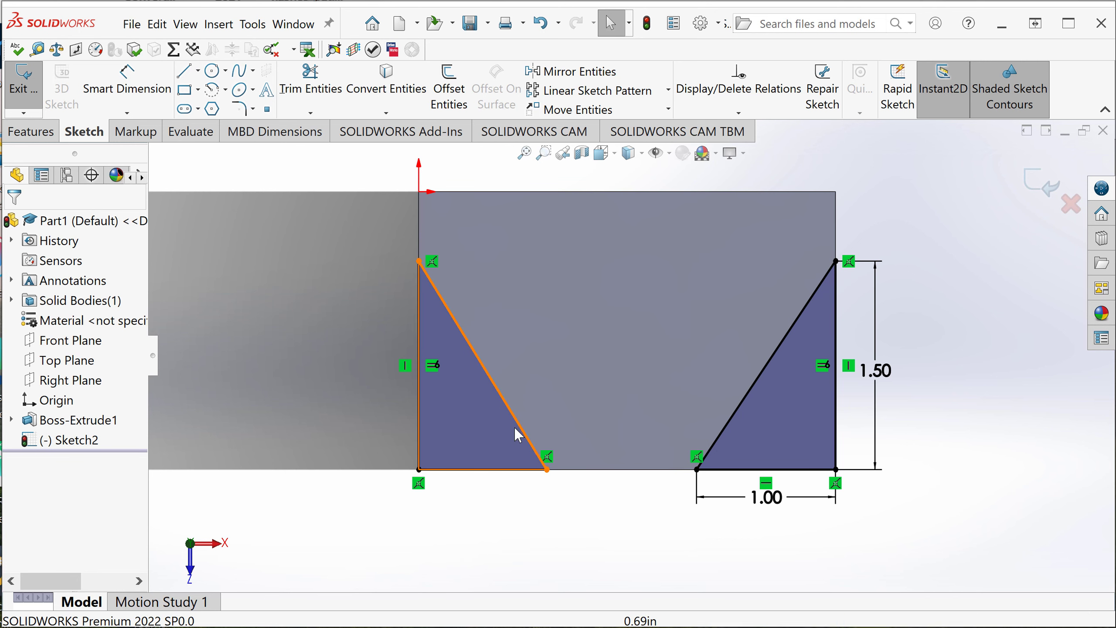
Move the left triangle's free lower vertex toward the middle of the face, making its horizontal side about 1.15 in long.
left_click(529, 432)
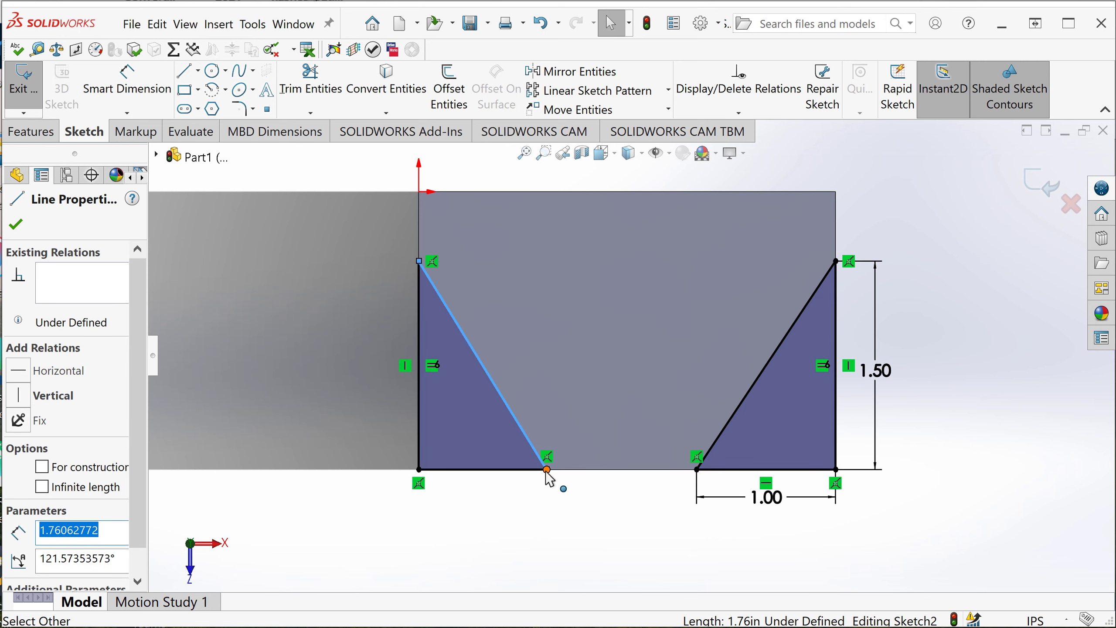
left_click_drag(547, 470, 584, 478)
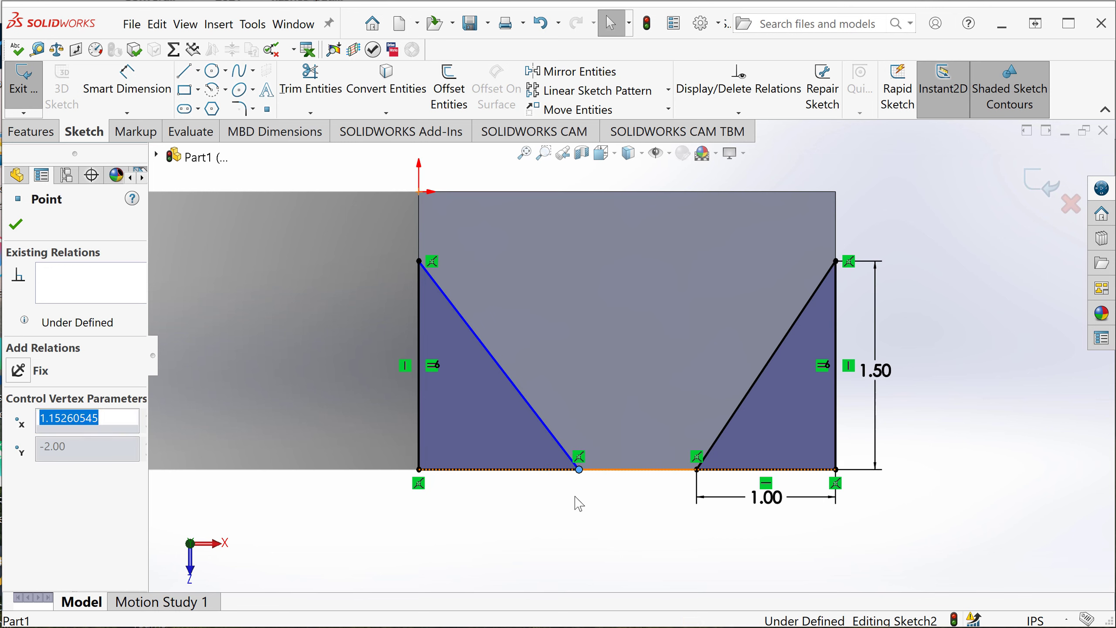
left_click(554, 528)
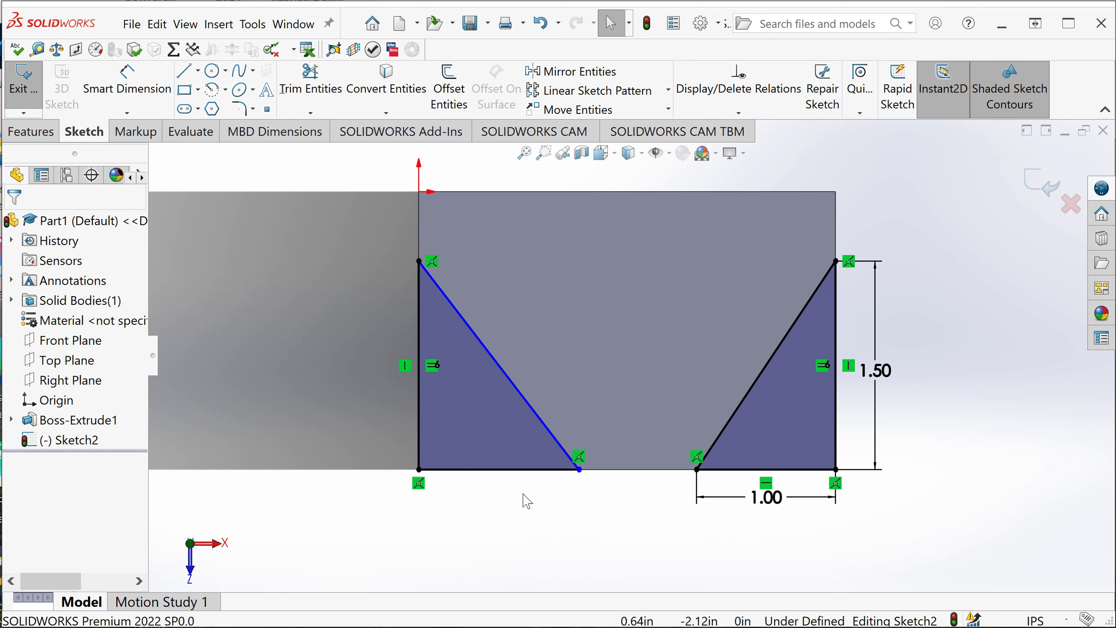
Add an Equal relation between the horizontal sides of the left and right triangles.
left_click(490, 470)
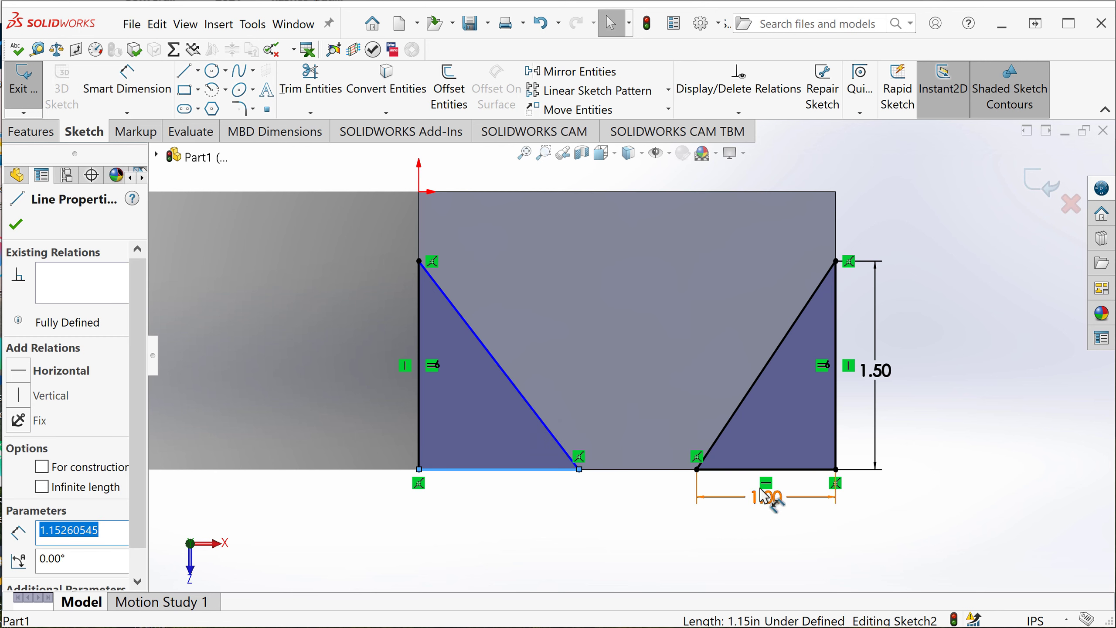
left_click(777, 472, "ctrl")
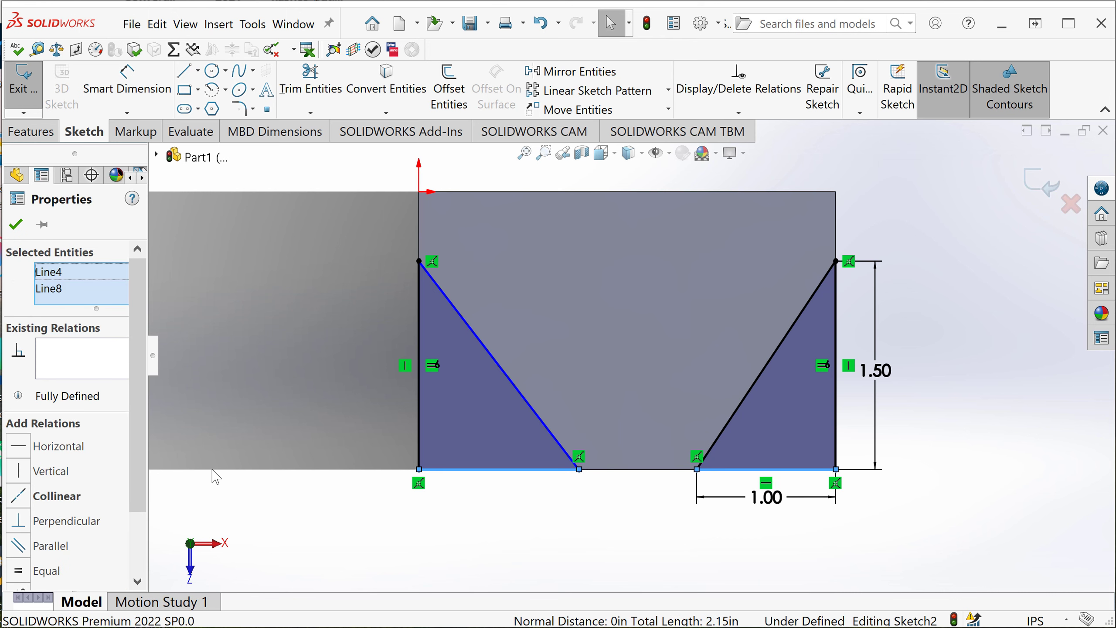
left_click(19, 571)
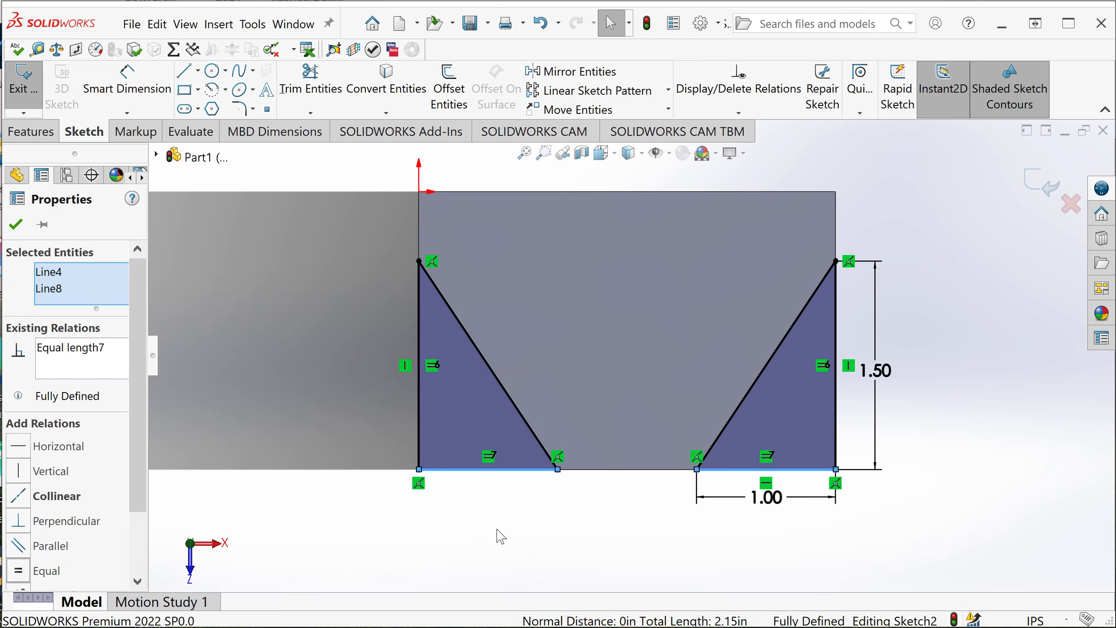
left_click(521, 527)
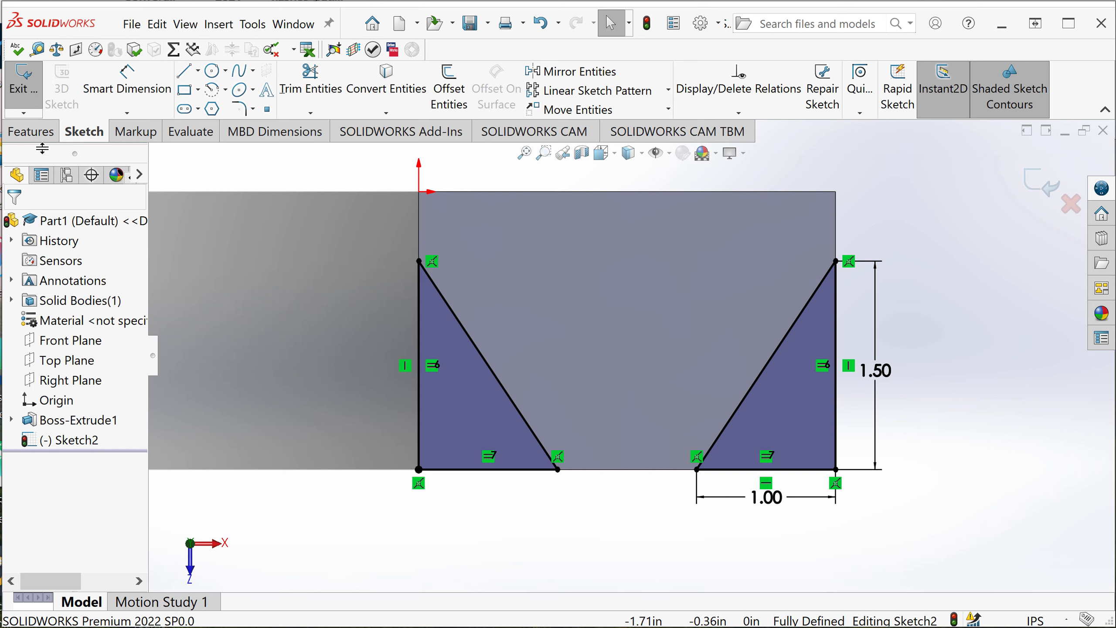
Start an Extruded Cut from the two-triangle sketch and show its preview in isometric view.
left_click(33, 133)
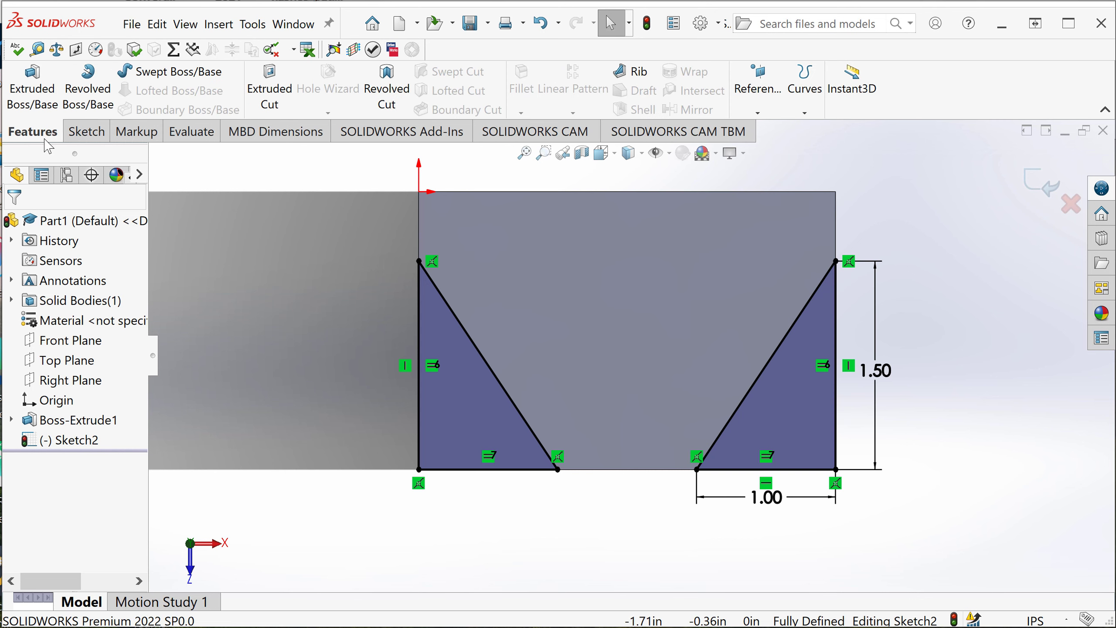
left_click(272, 86)
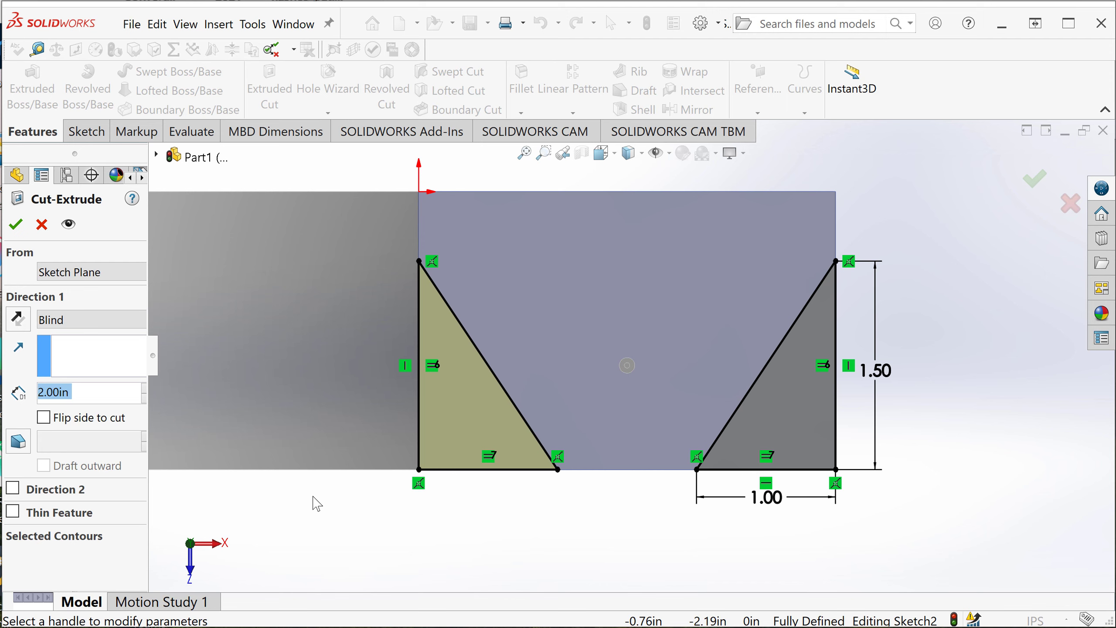
key("ctrl+7")
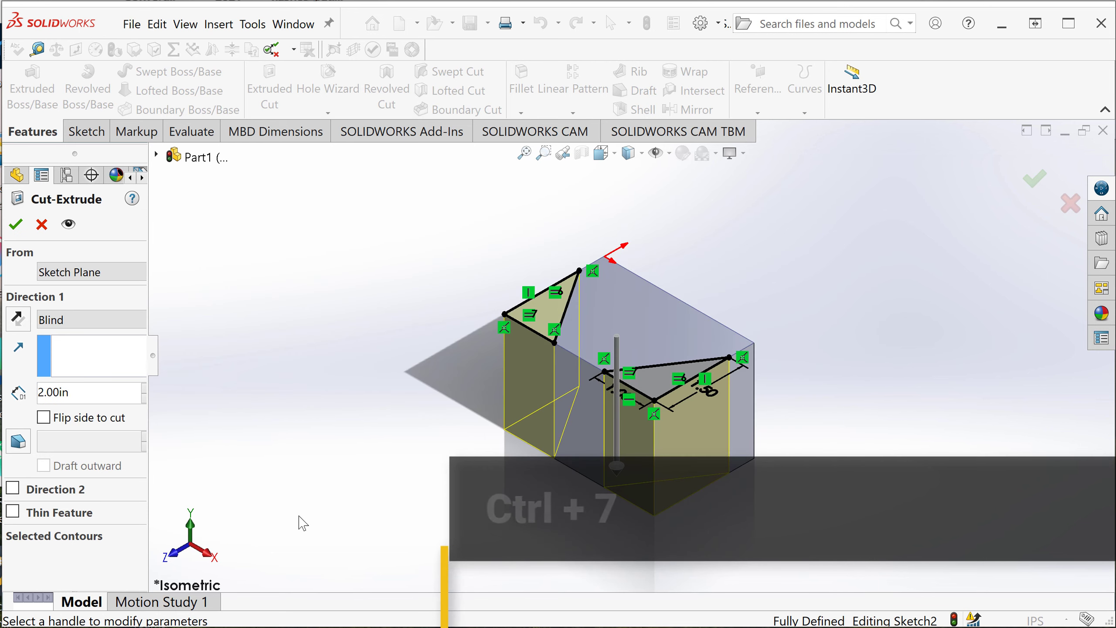
scroll(733, 366, "down", 3)
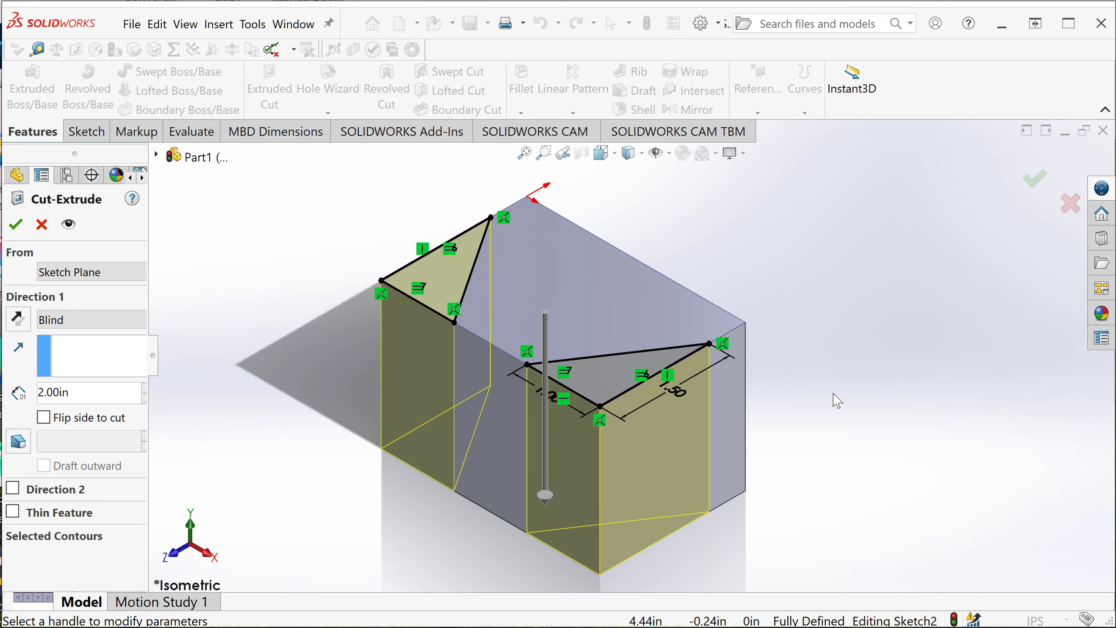
scroll(798, 405, "up", 3)
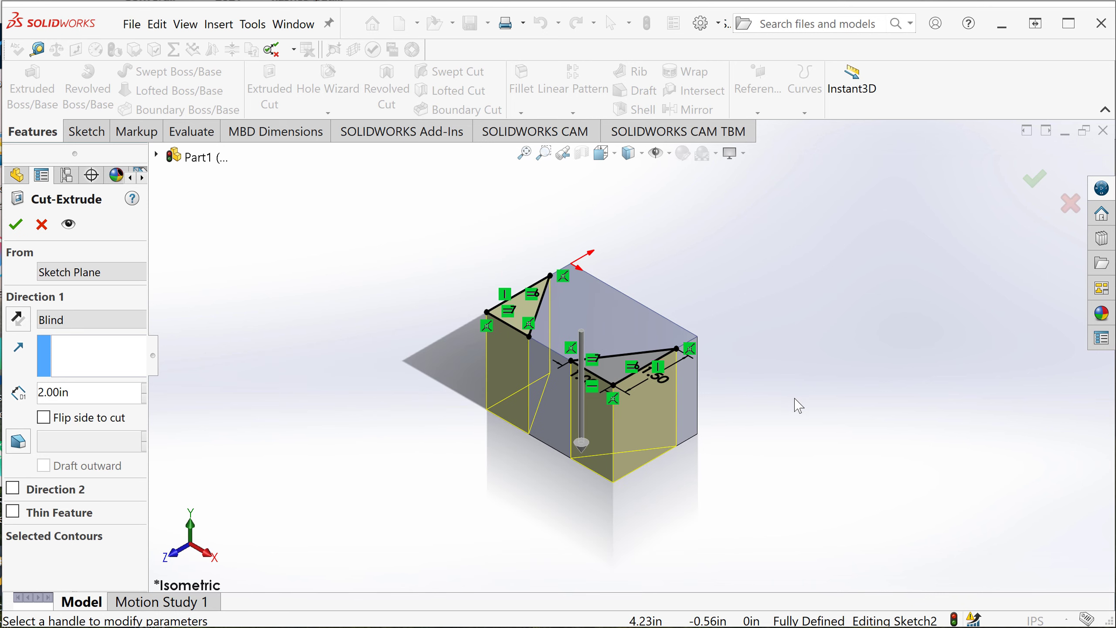
scroll(773, 373, "down", 3)
scroll(467, 377, "down", 2)
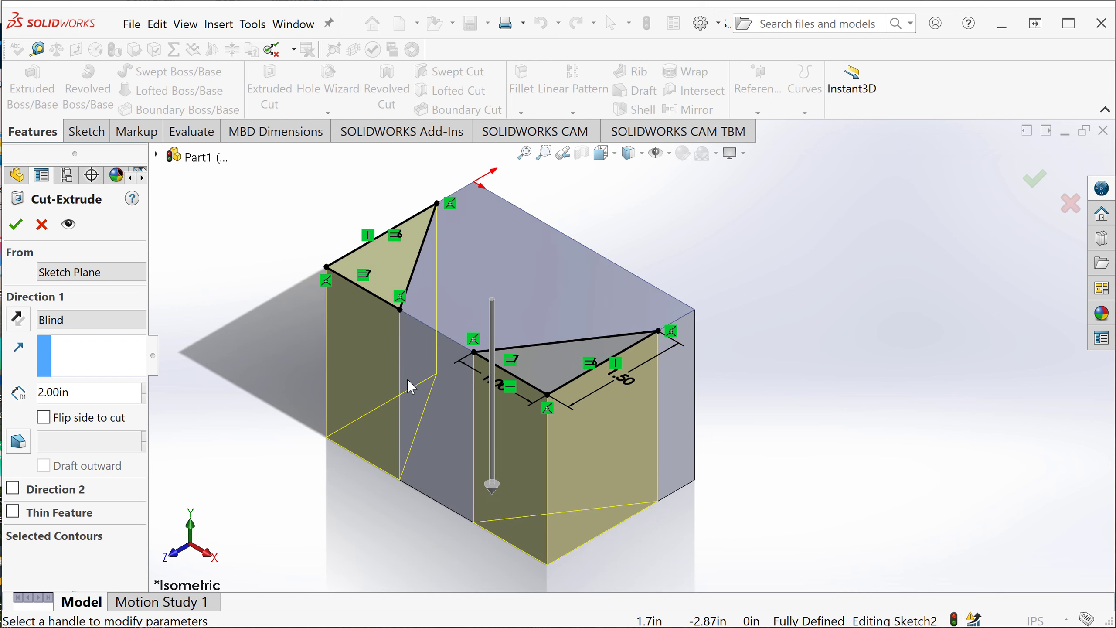
scroll(407, 379, "down", 1)
scroll(426, 385, "up", 2)
scroll(479, 360, "up", 1)
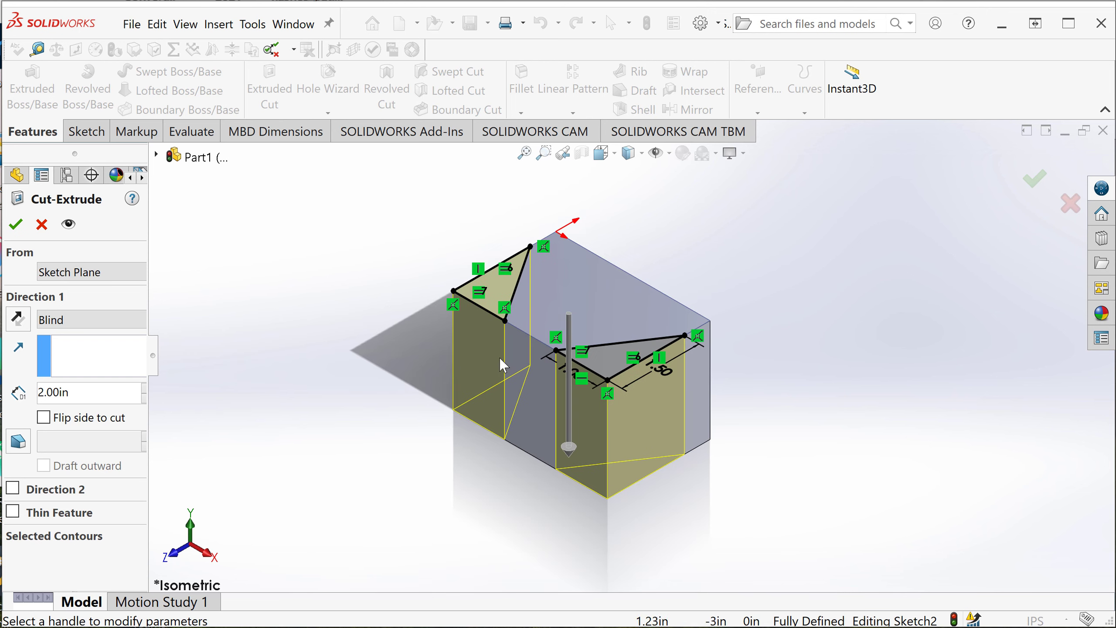
scroll(572, 363, "down", 1)
scroll(577, 364, "down", 2)
scroll(577, 365, "up", 1)
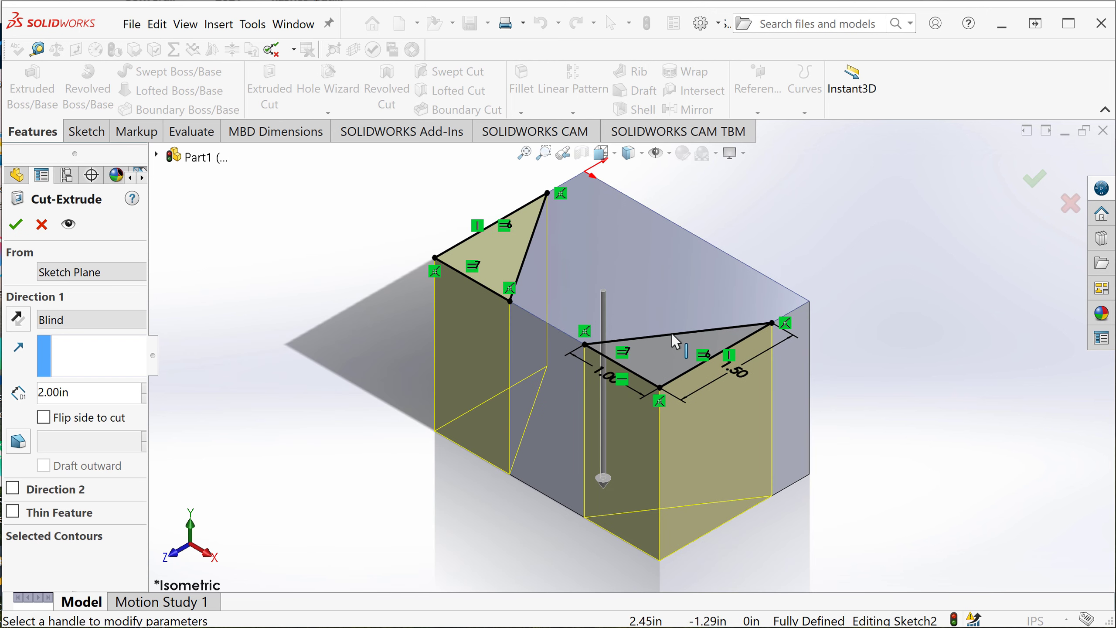
scroll(672, 332, "up", 1)
scroll(800, 339, "down", 1)
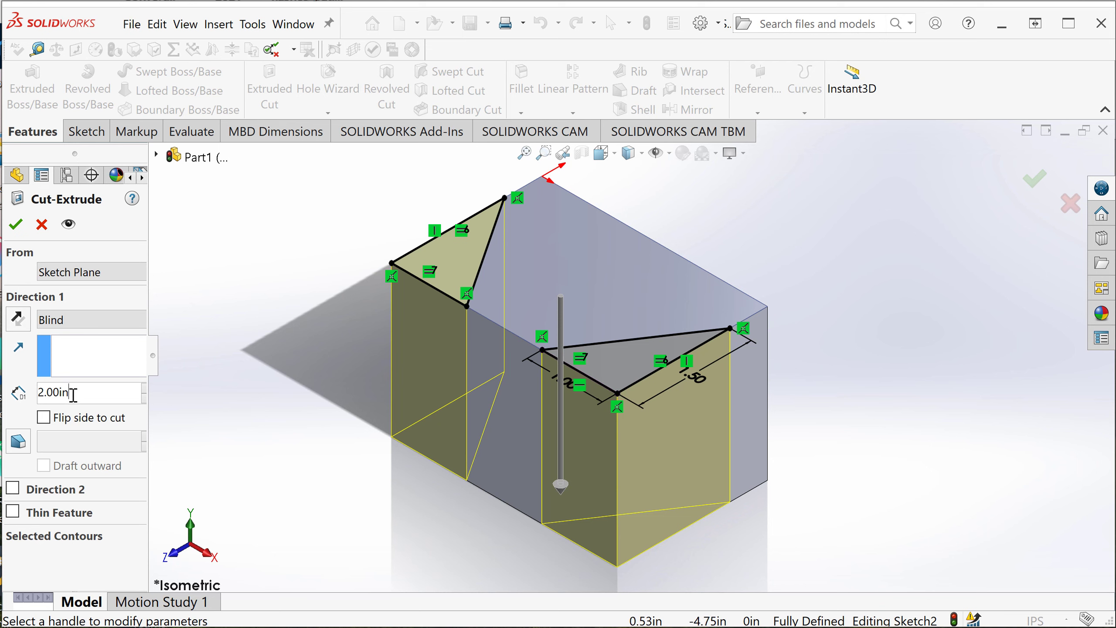
Set the blind cut depth to 0.9 in and apply the cut to both corners.
left_click_drag(73, 395, 24, 396)
type(".")
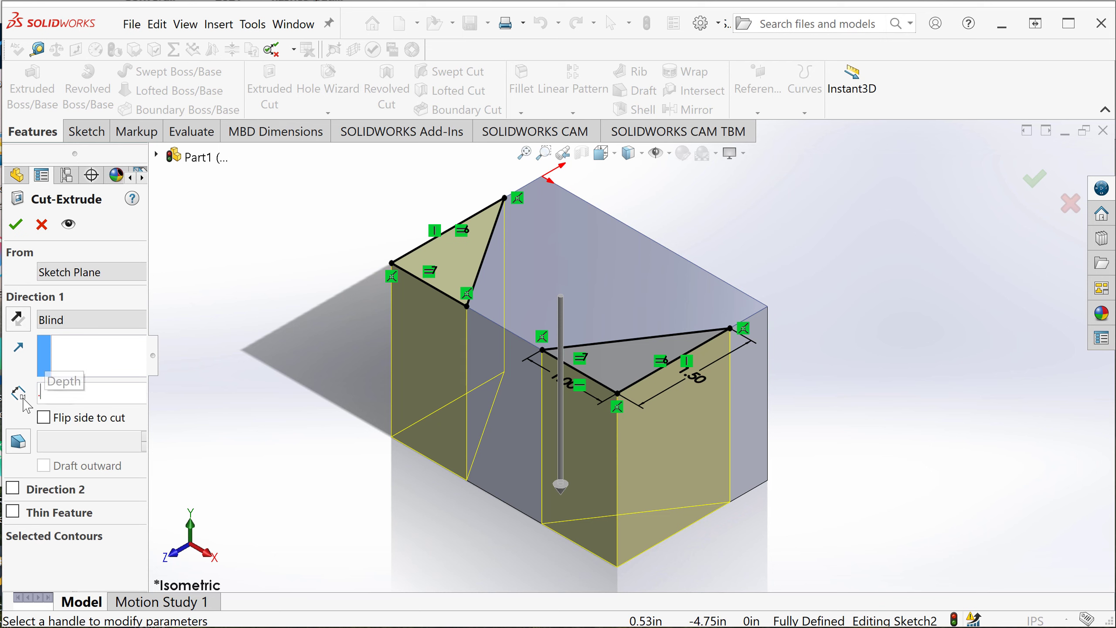
type("9")
key("Return")
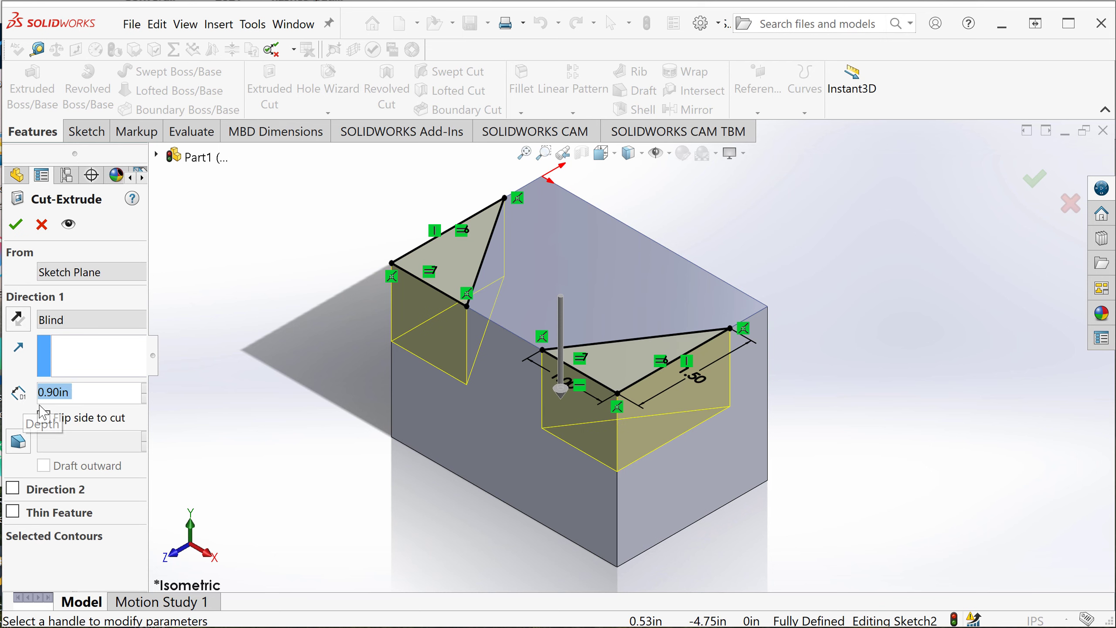
left_click(17, 226)
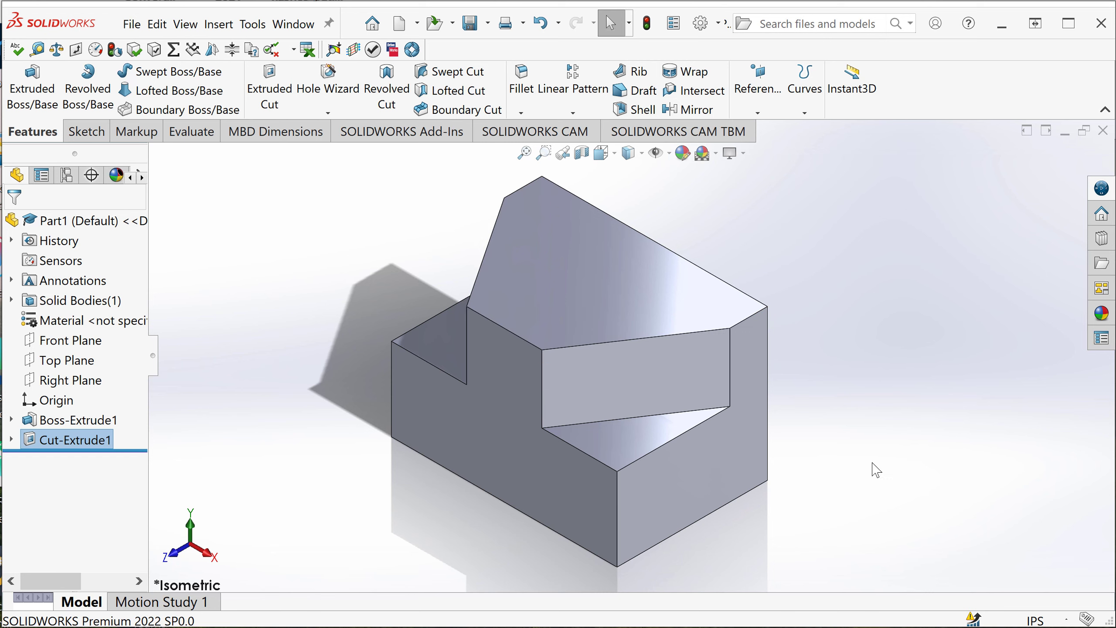
Begin a new sketch on the block's right side face, beside the corner cut.
middle_click_drag(855, 484, 809, 410)
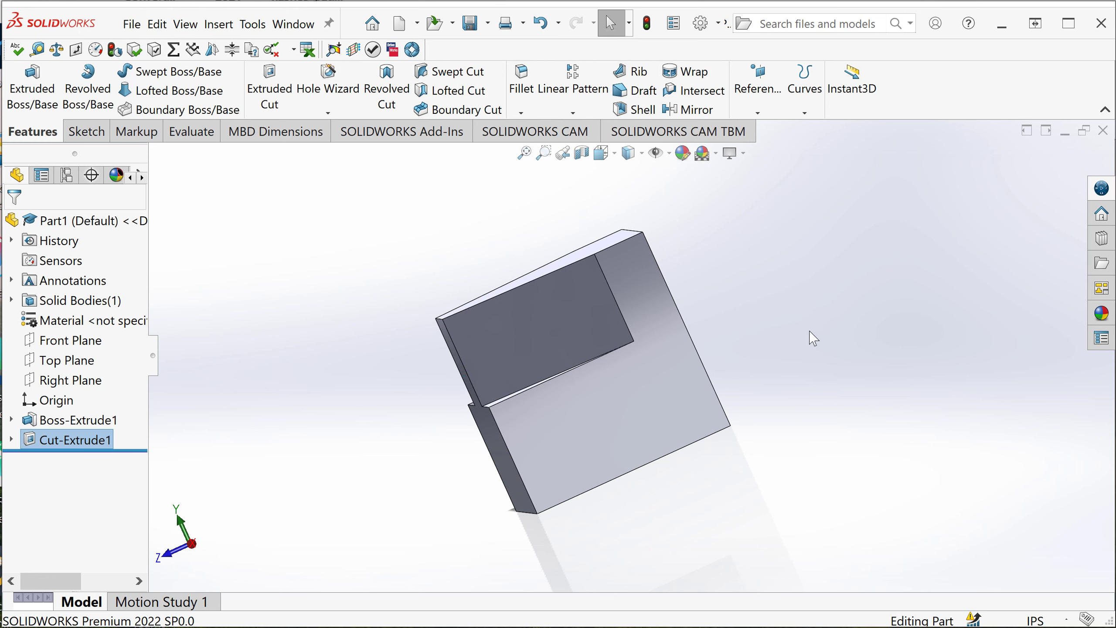
left_click(623, 409)
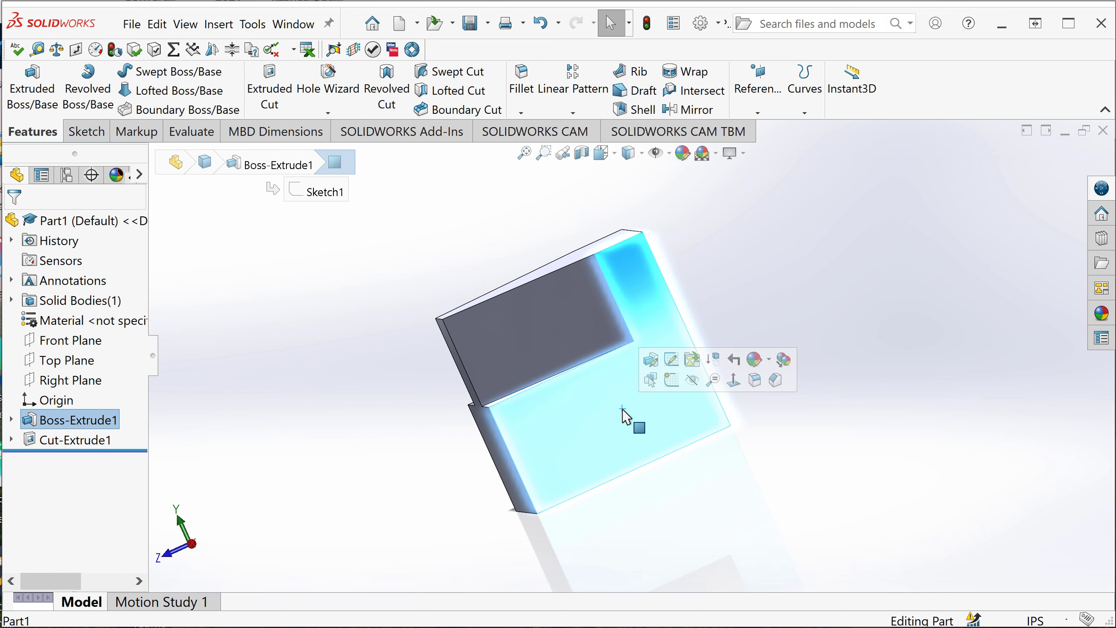
left_click(670, 381)
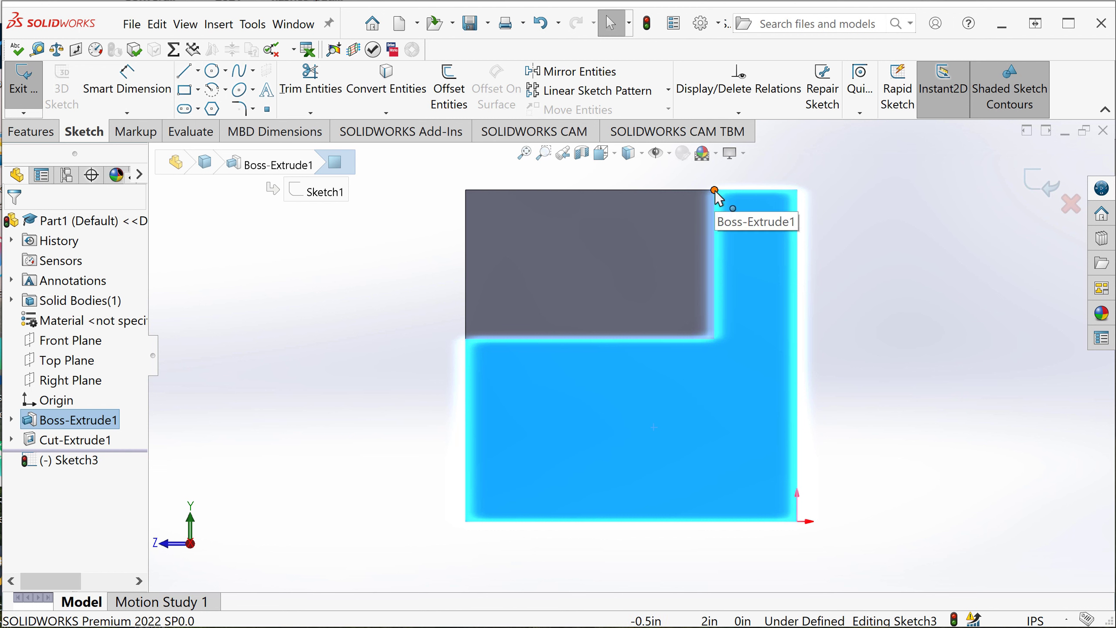
Sketch a closed triangle over the corner cut, with a 1.5 in side along the top edge and a sloped side about 1.54 in long.
left_click(183, 70)
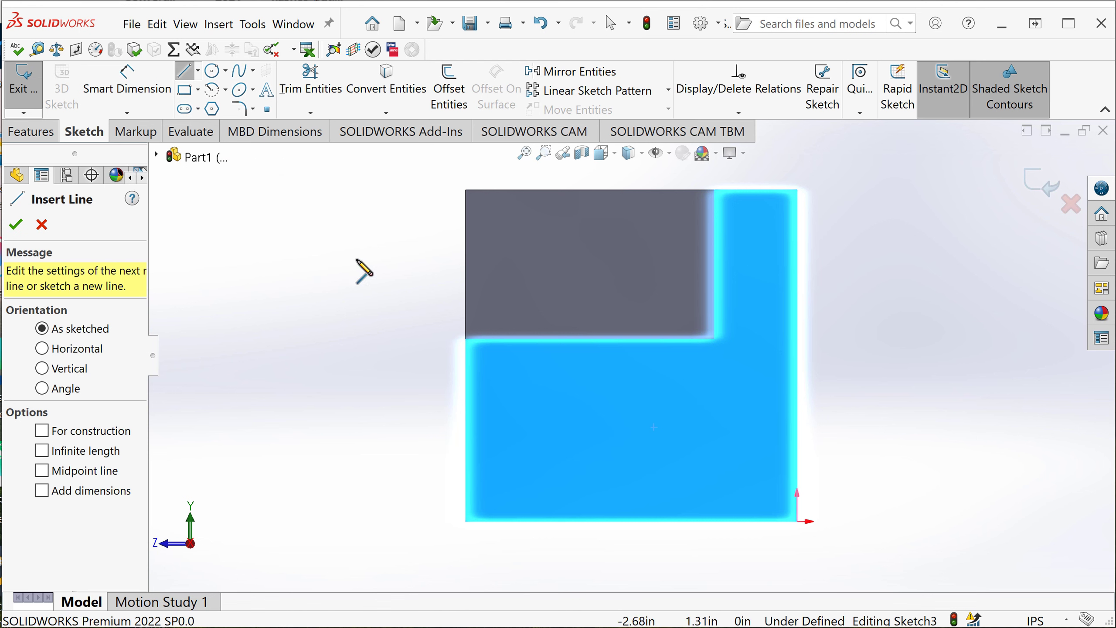
left_click(713, 190)
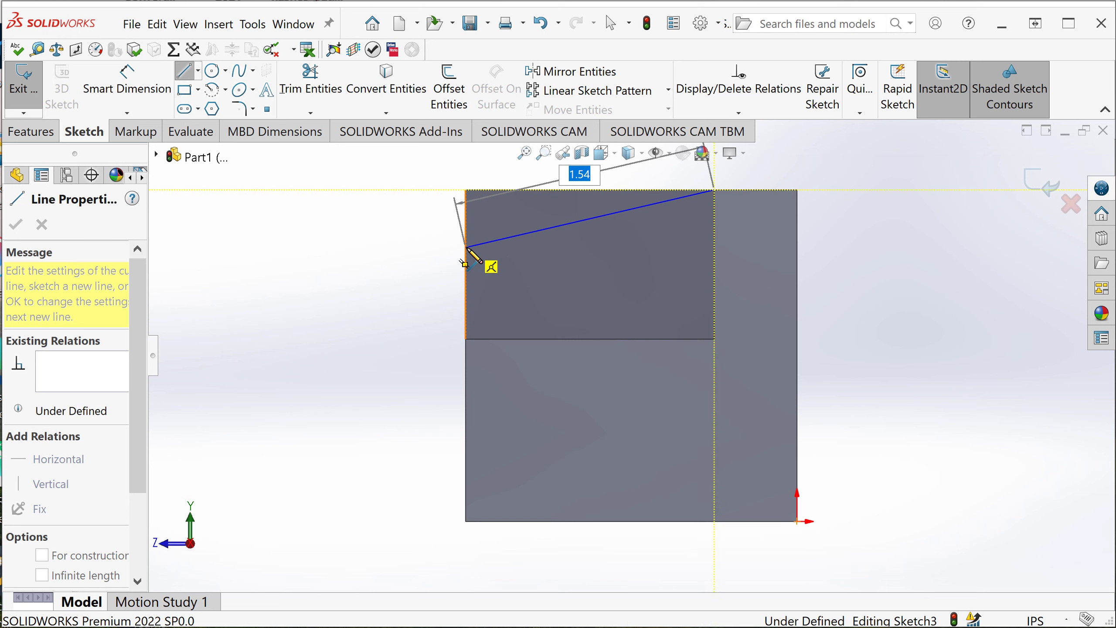
left_click(466, 247)
left_click(465, 190)
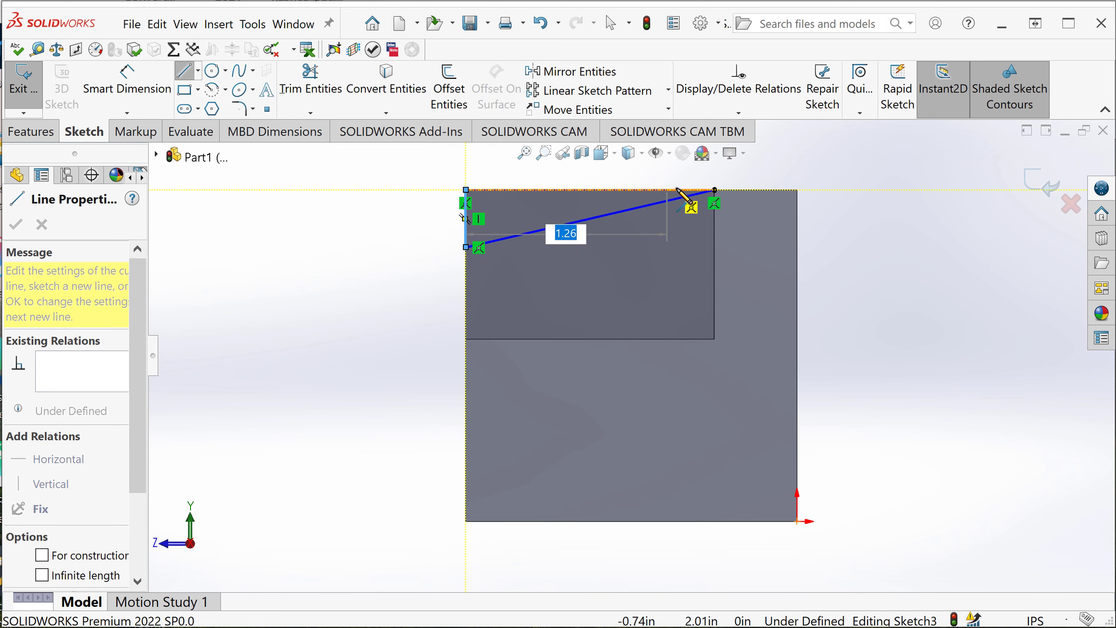
left_click(714, 190)
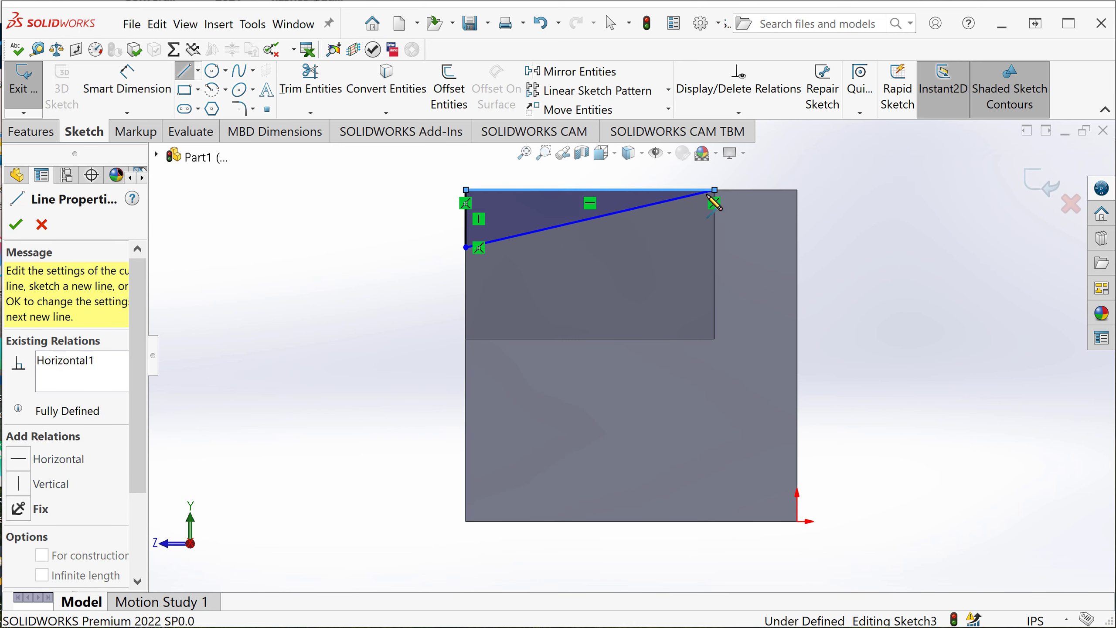
left_click(44, 224)
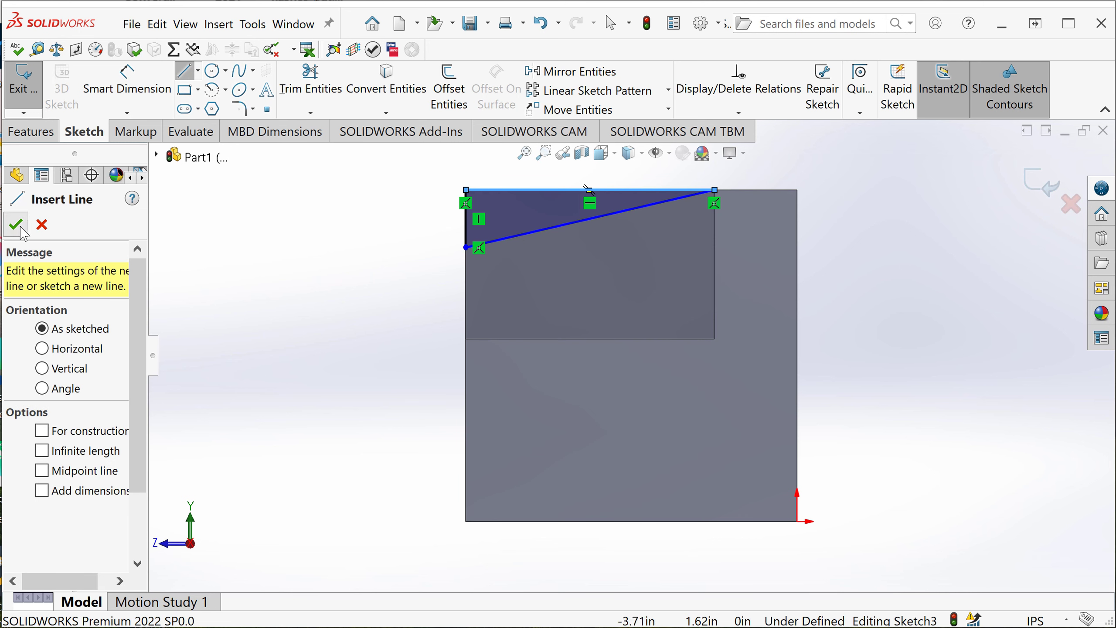
left_click(42, 224)
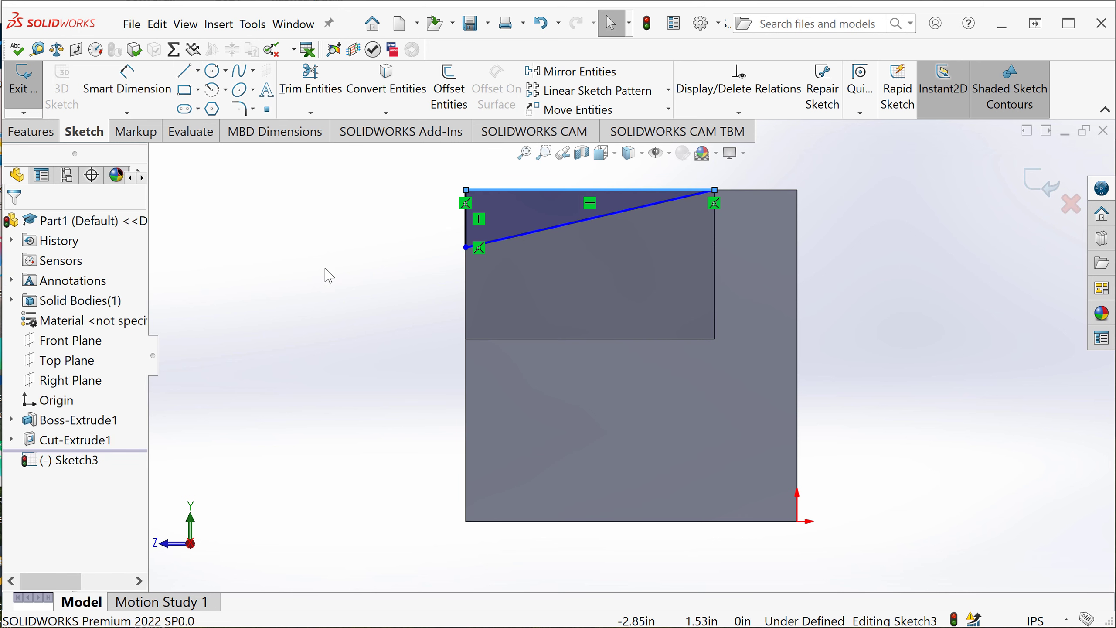
Dimension the angle between the triangle's top edge and its sloped side as 15 degrees.
left_click(126, 83)
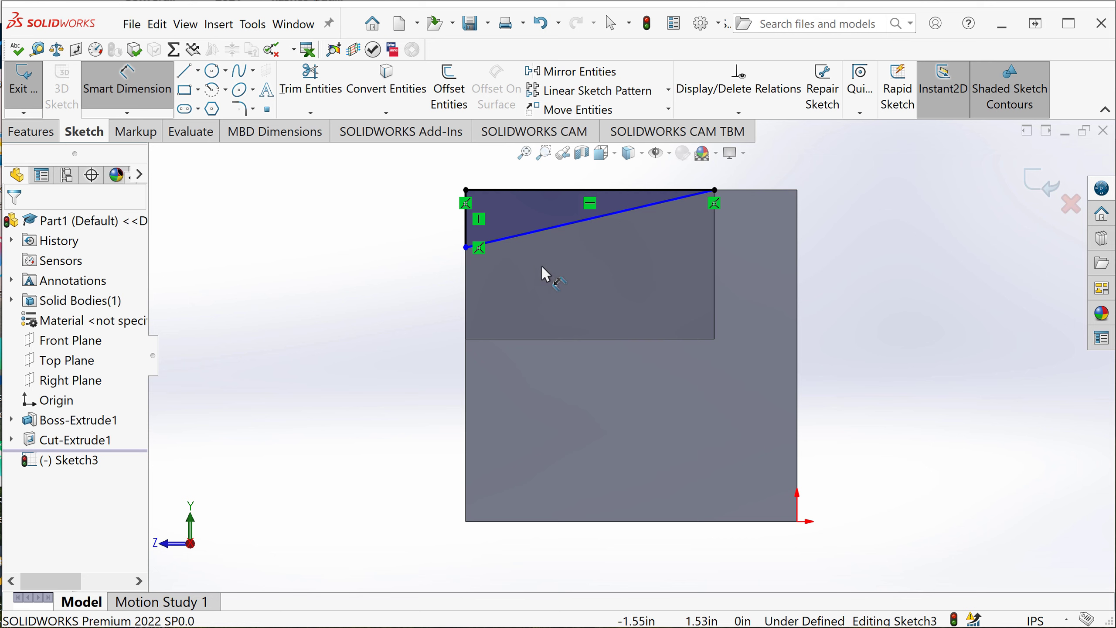
left_click(544, 237)
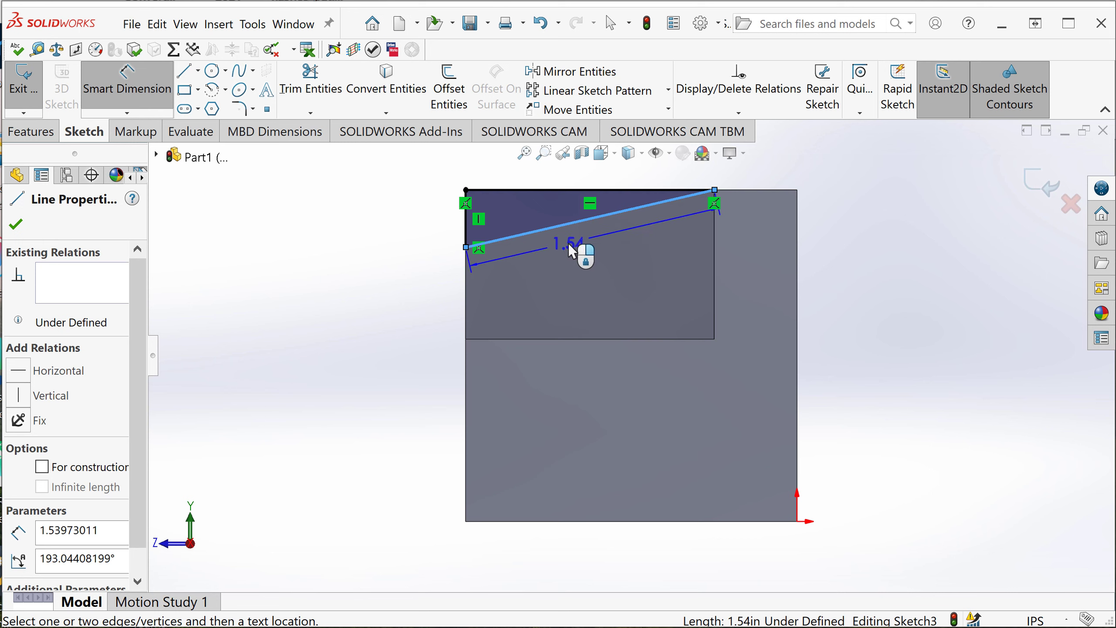
left_click(521, 191)
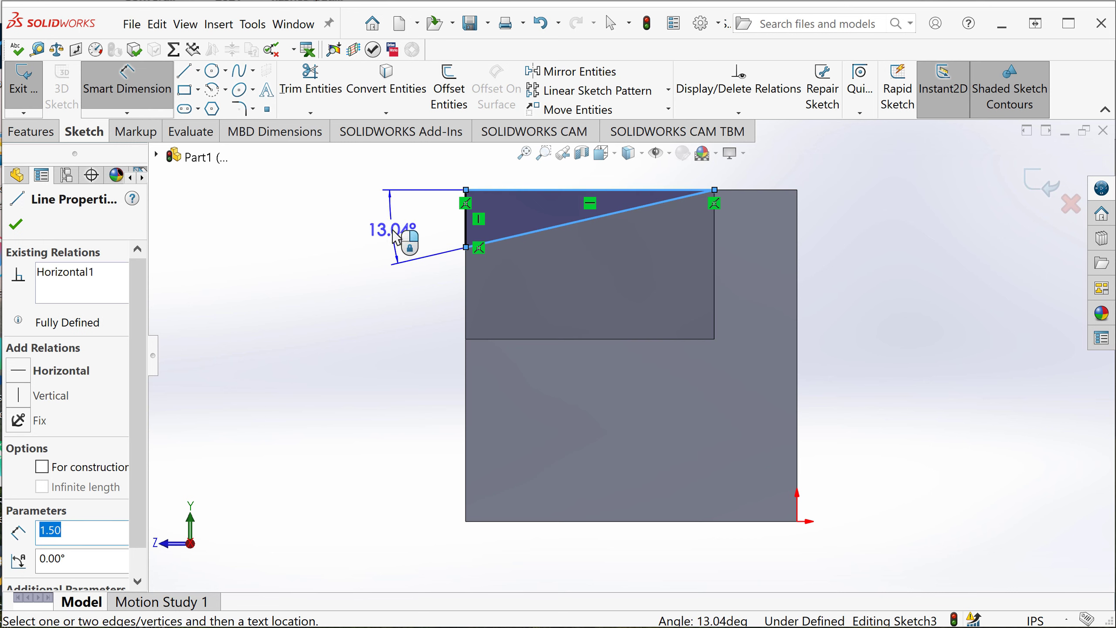
left_click(403, 232)
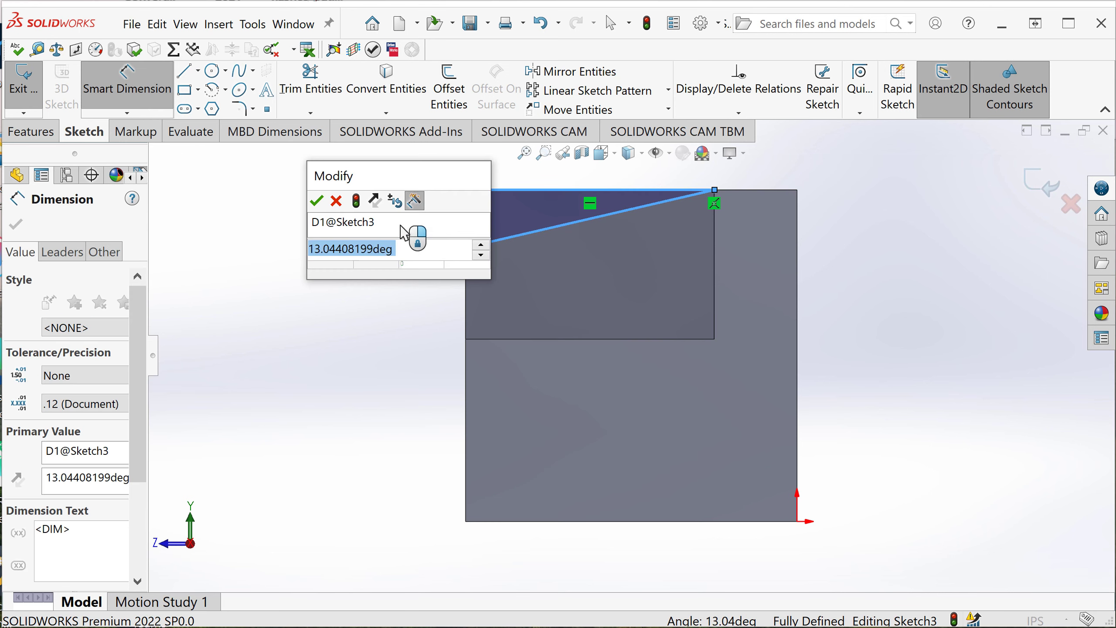
type("15")
key("Return")
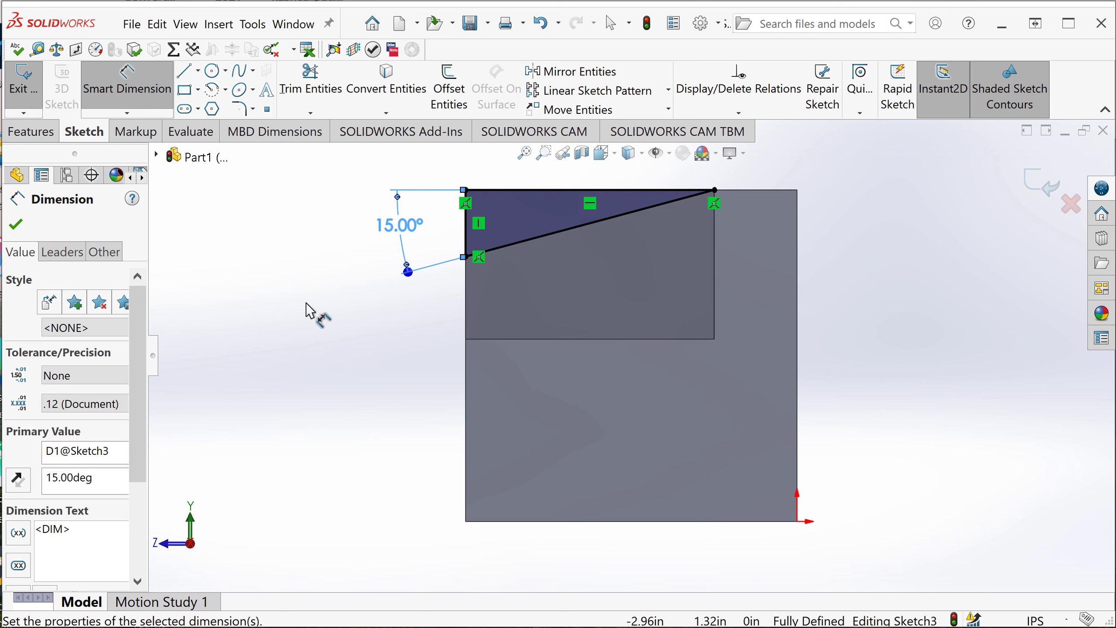
Cut the 15-degree triangle through the whole block with a Through All Extruded Cut.
left_click(29, 135)
left_click(269, 92)
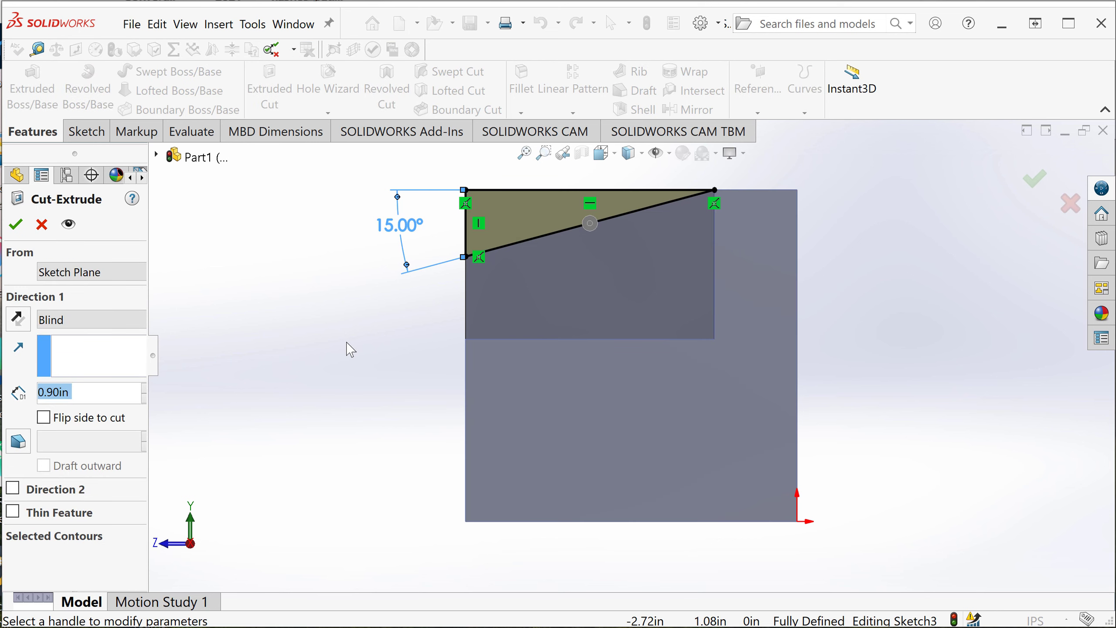
key("ctrl+7")
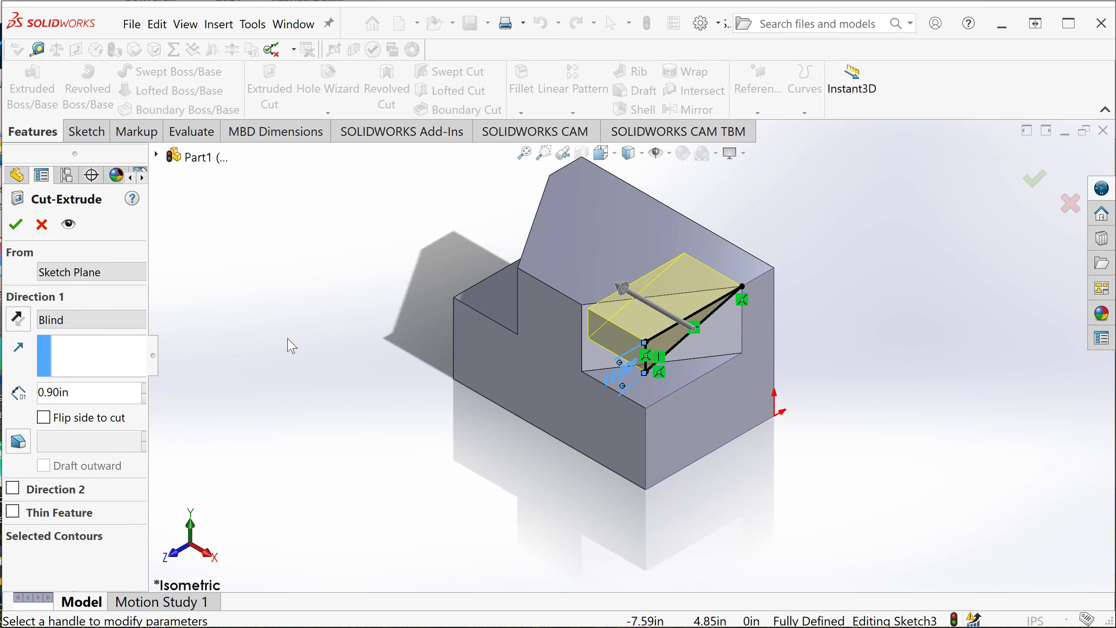
left_click(96, 324)
left_click(67, 351)
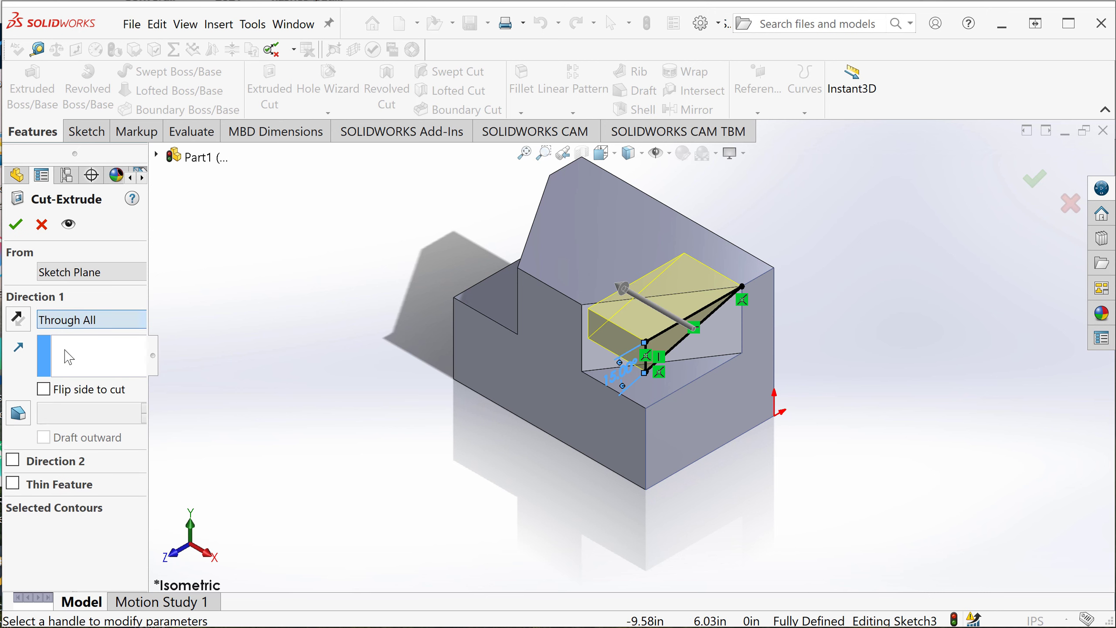
left_click(15, 224)
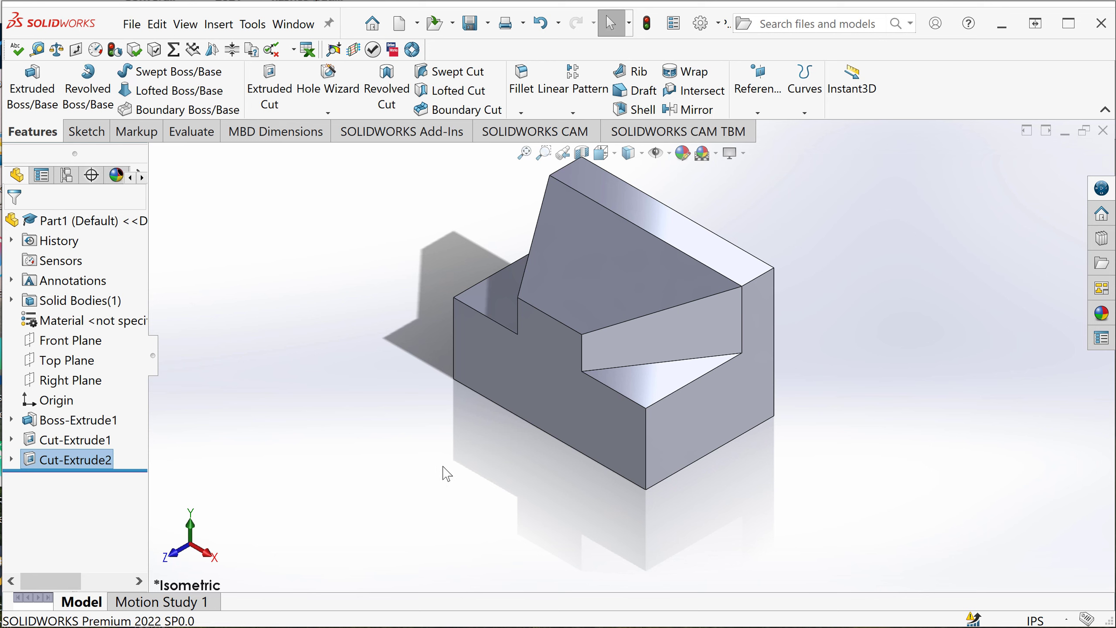
Start a sketch on the block's front face and draw a circle about 0.58 in in diameter in its lower middle.
left_click(535, 386)
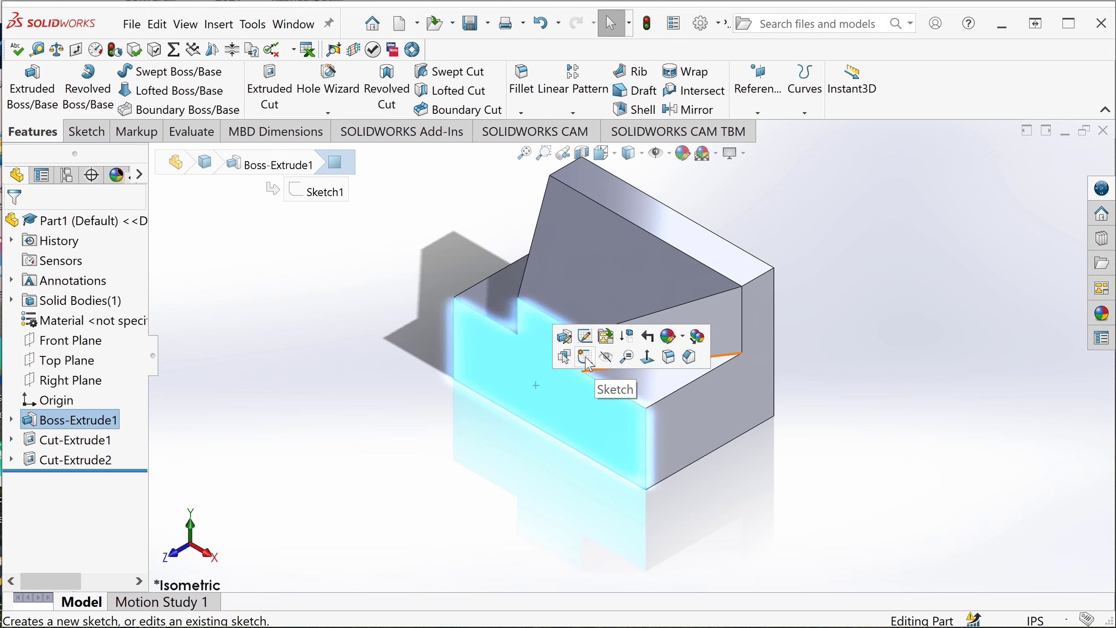
left_click(584, 357)
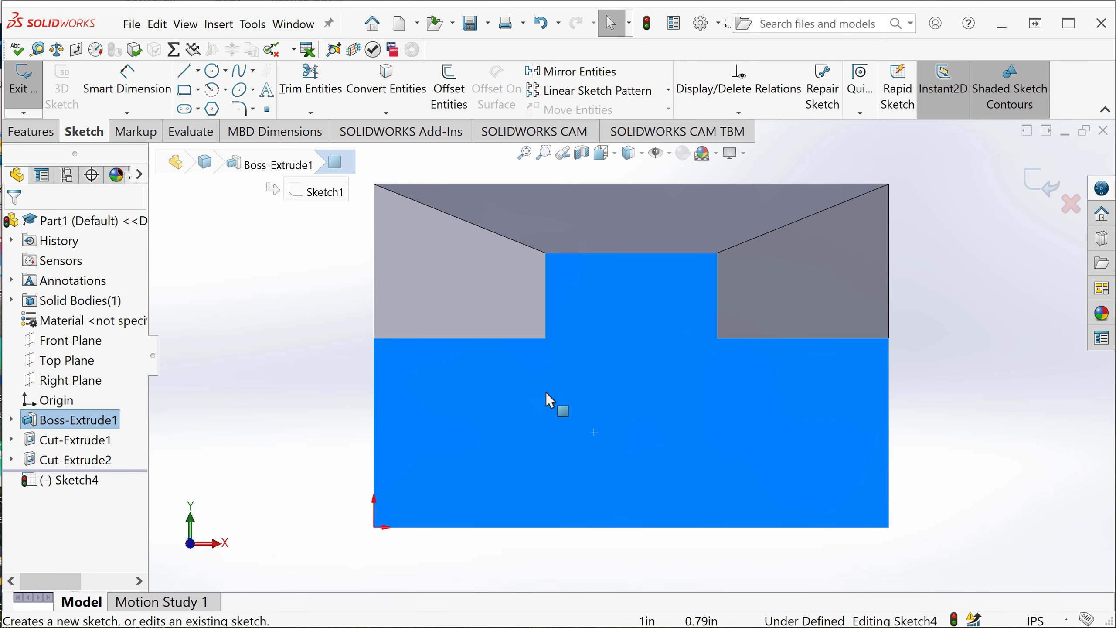
left_click(212, 72)
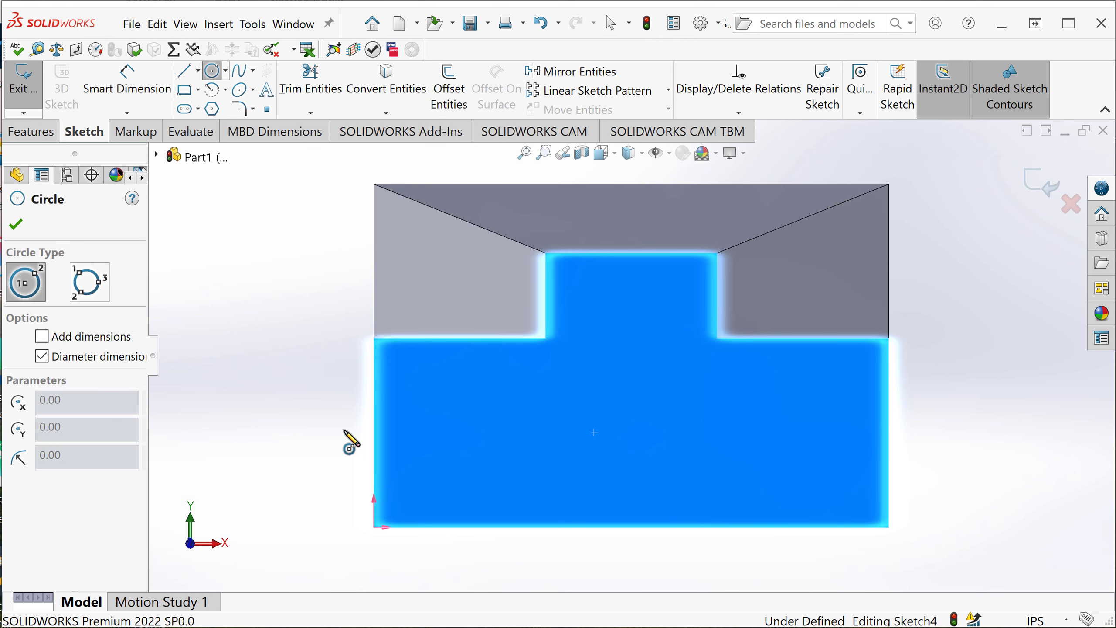
left_click(632, 441)
left_click(672, 415)
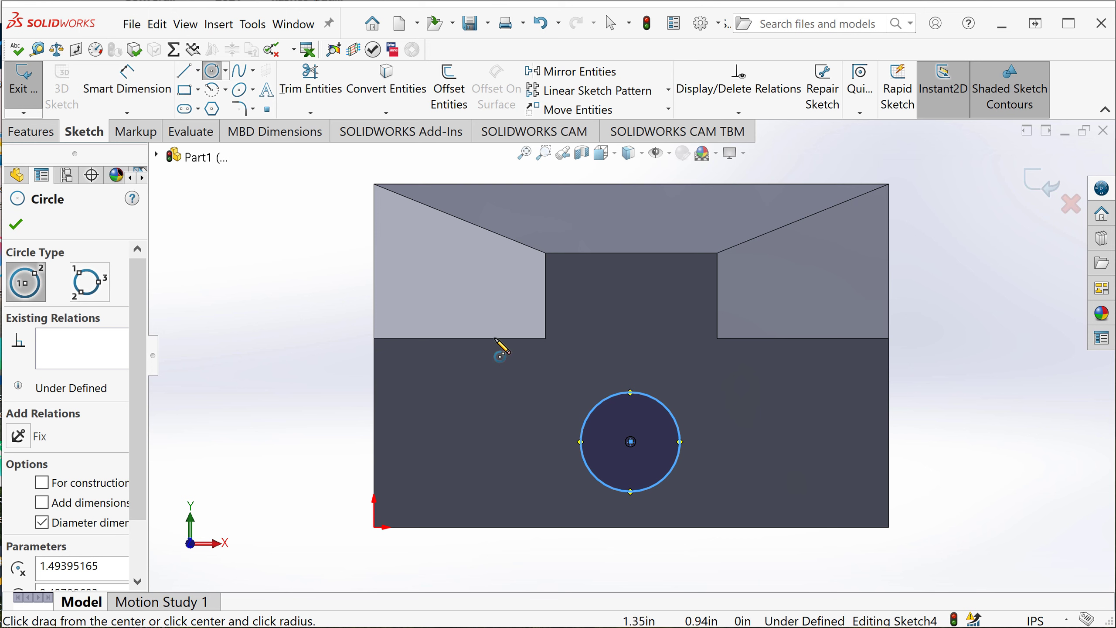
Dimension the circle's centre 1.5 in from the face's right edge and 0.5 in above its bottom edge.
left_click(121, 77)
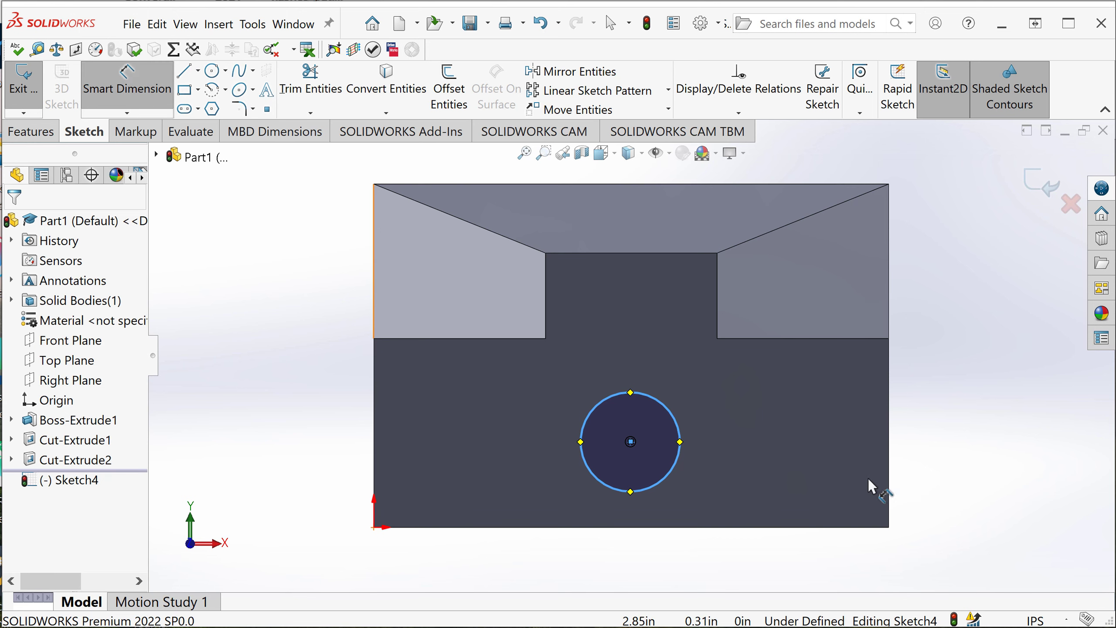
left_click(887, 485)
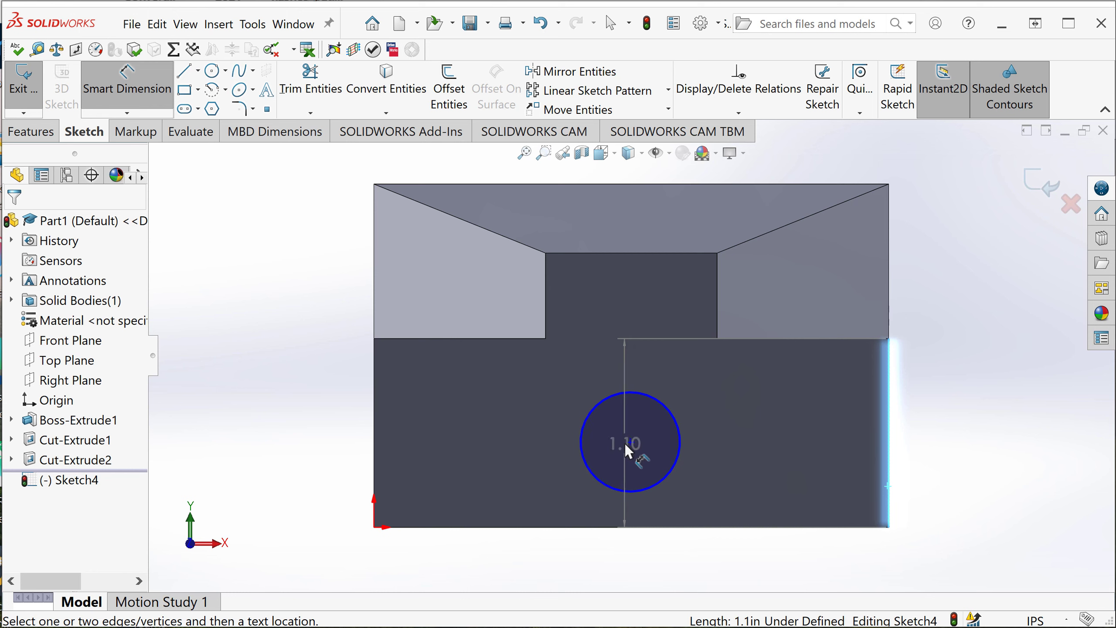
left_click(630, 441)
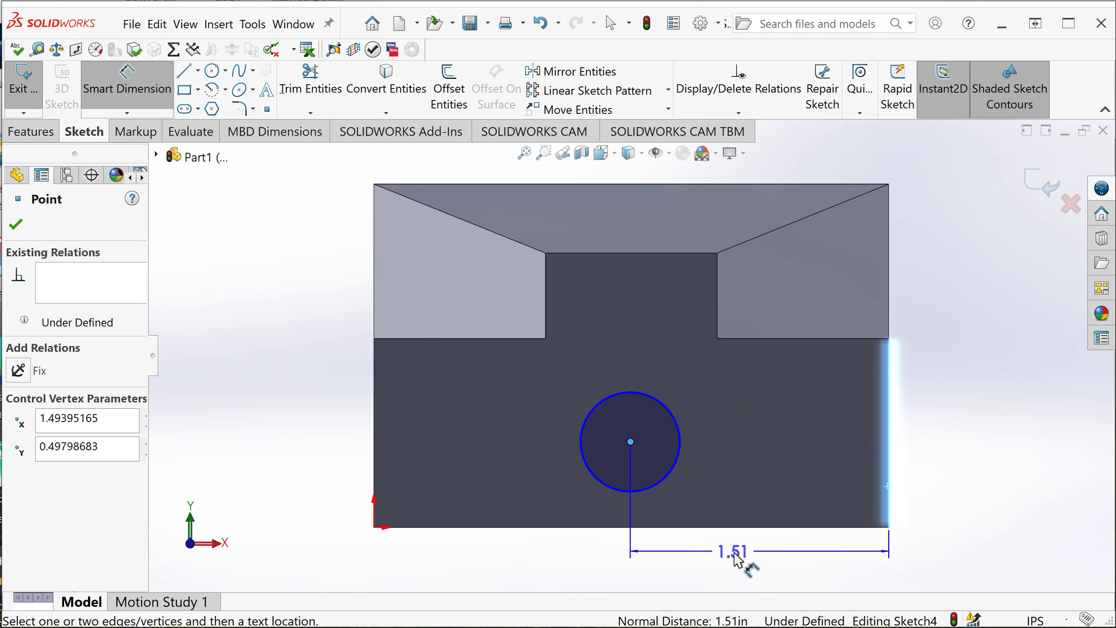
left_click(732, 552)
type("1.5")
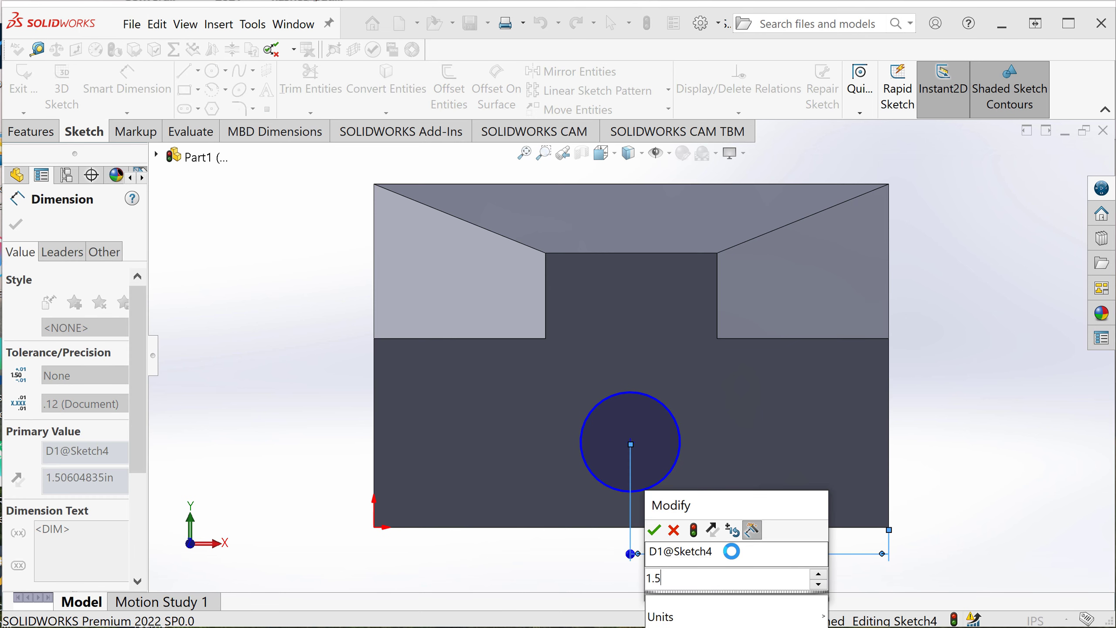
key("Return")
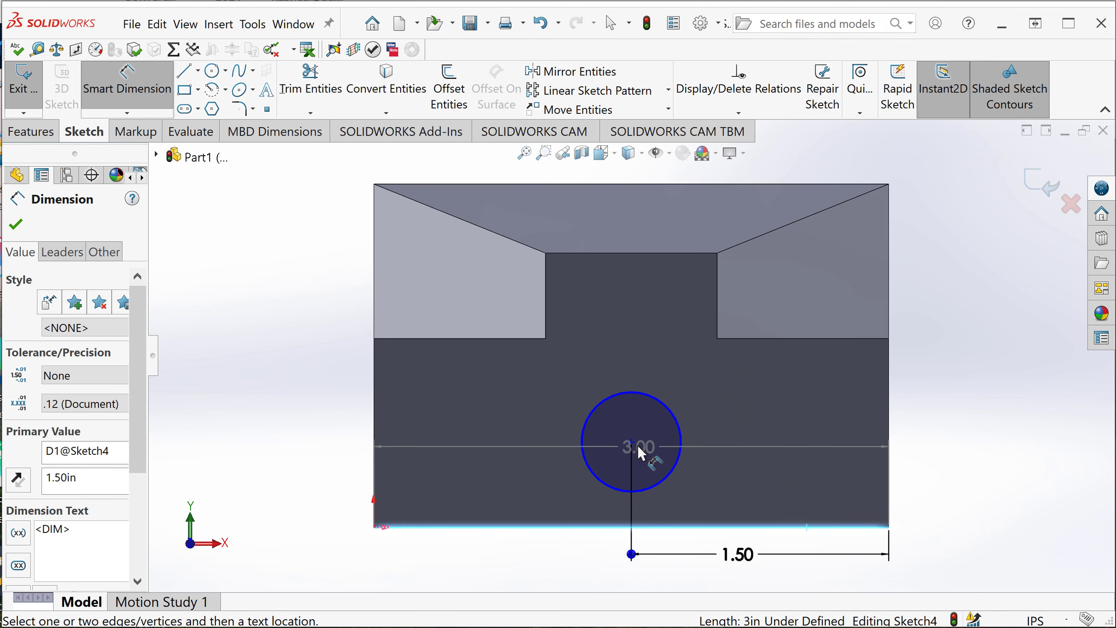
left_click(631, 441)
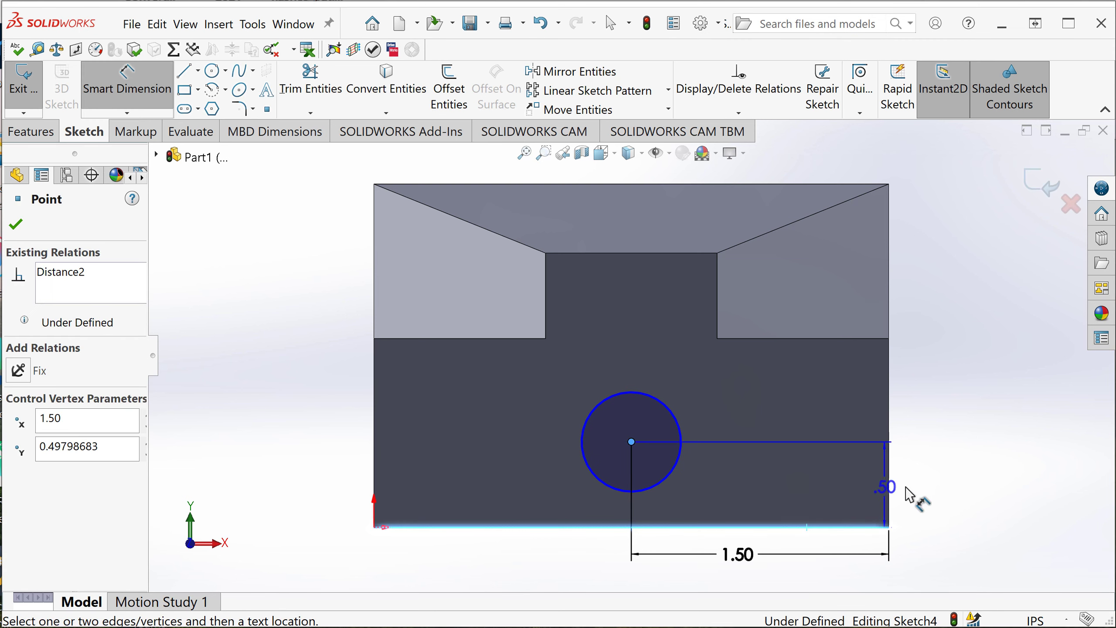
left_click(927, 492)
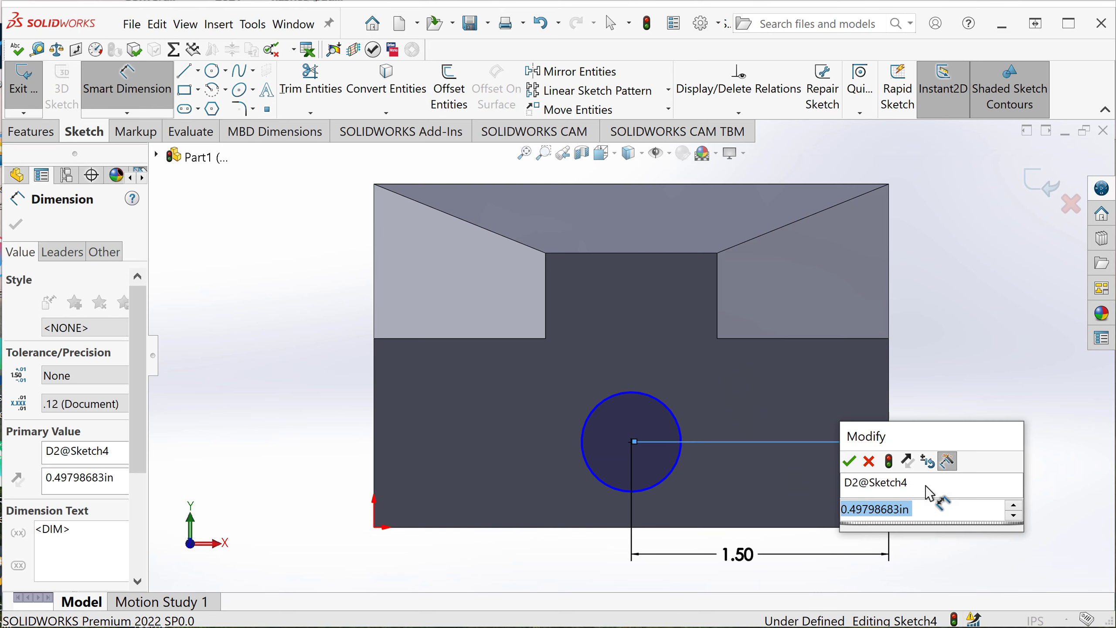
key("Return")
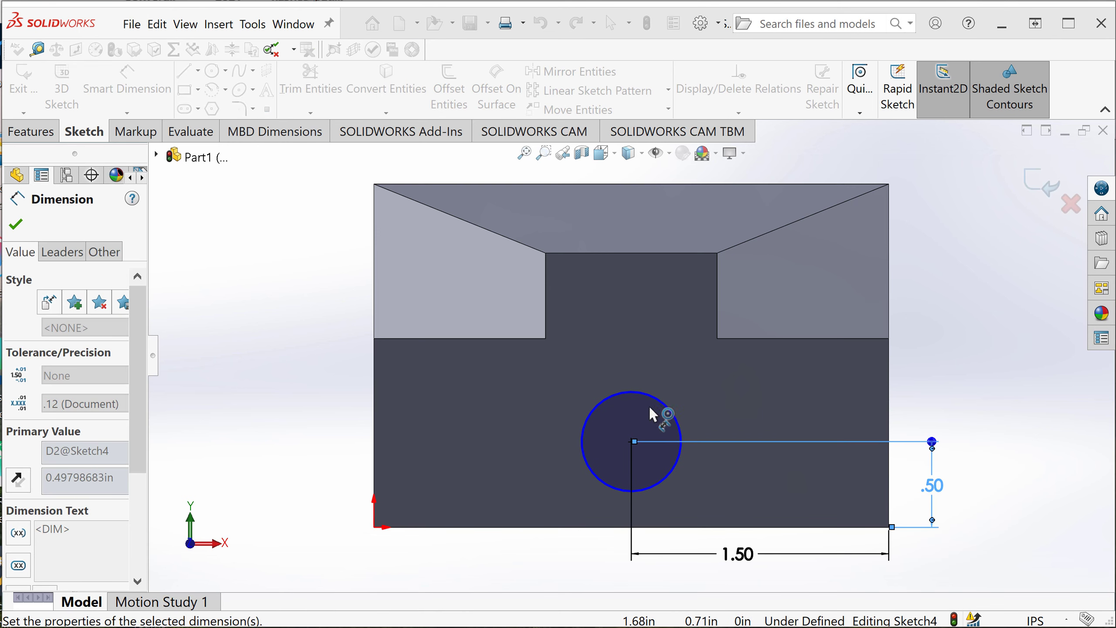
Set the circle's diameter to 0.5 in.
left_click(674, 423)
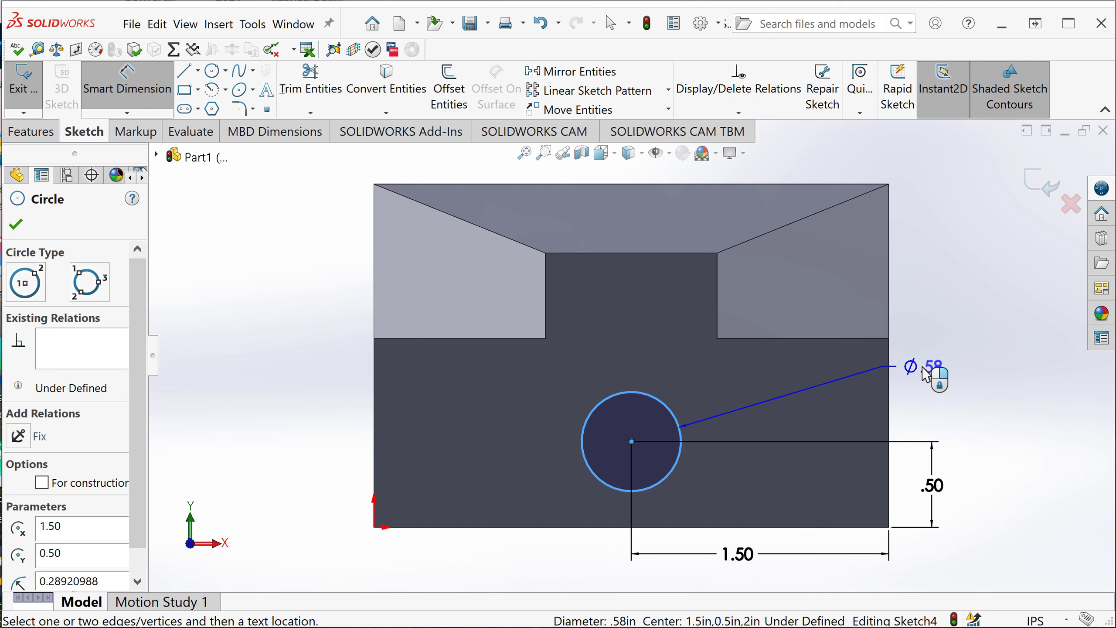
left_click(934, 372)
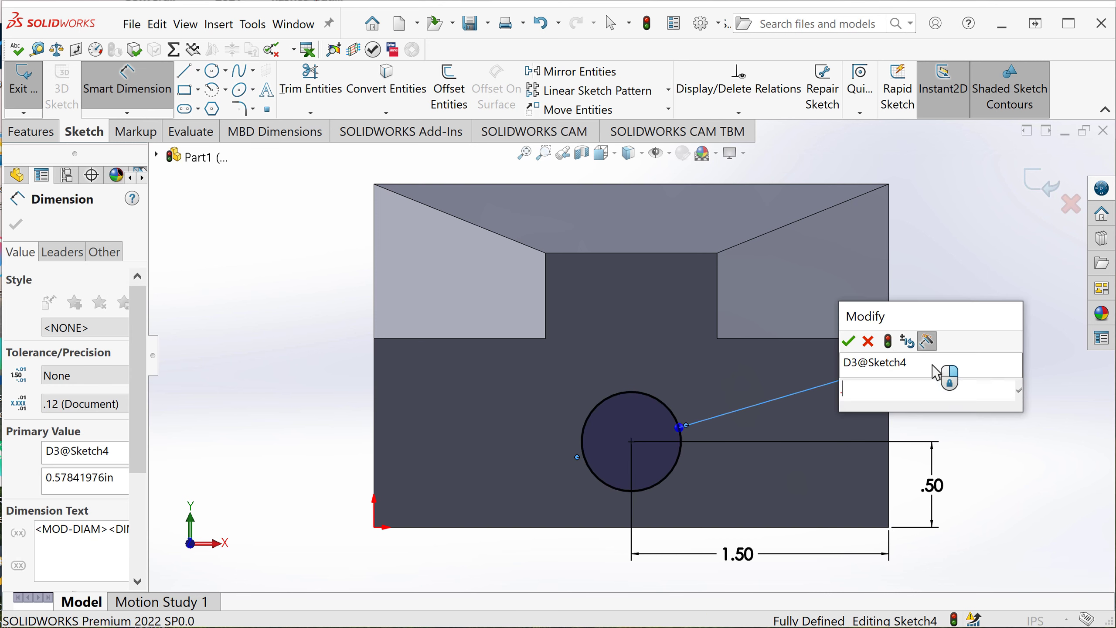
key("Return")
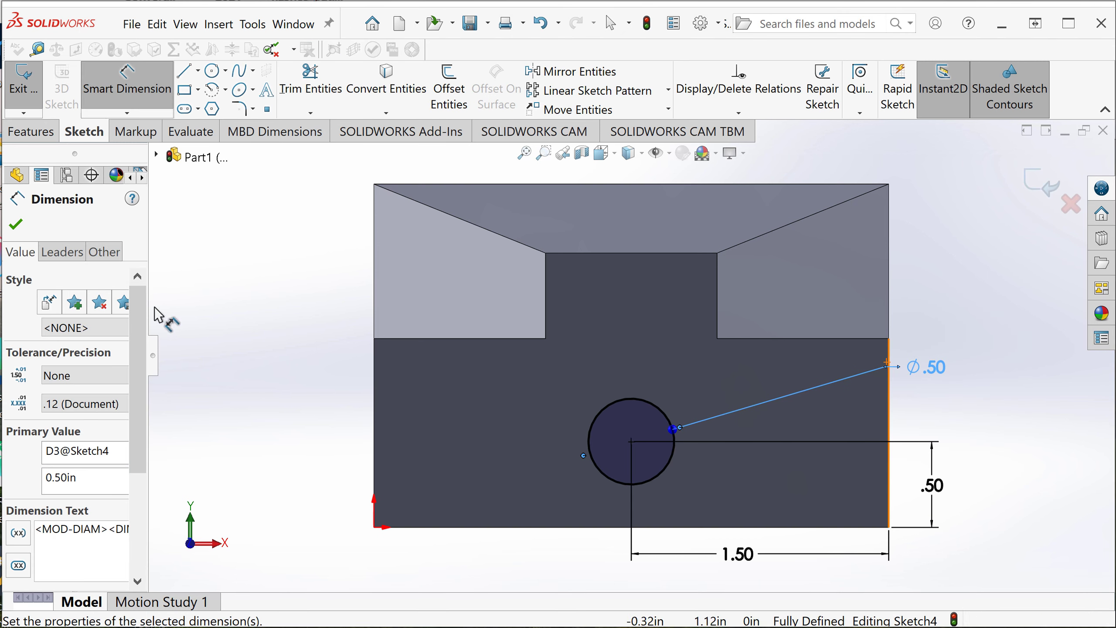
Cut the circle as a Through All hole from the front face and show the part in isometric view.
left_click(34, 134)
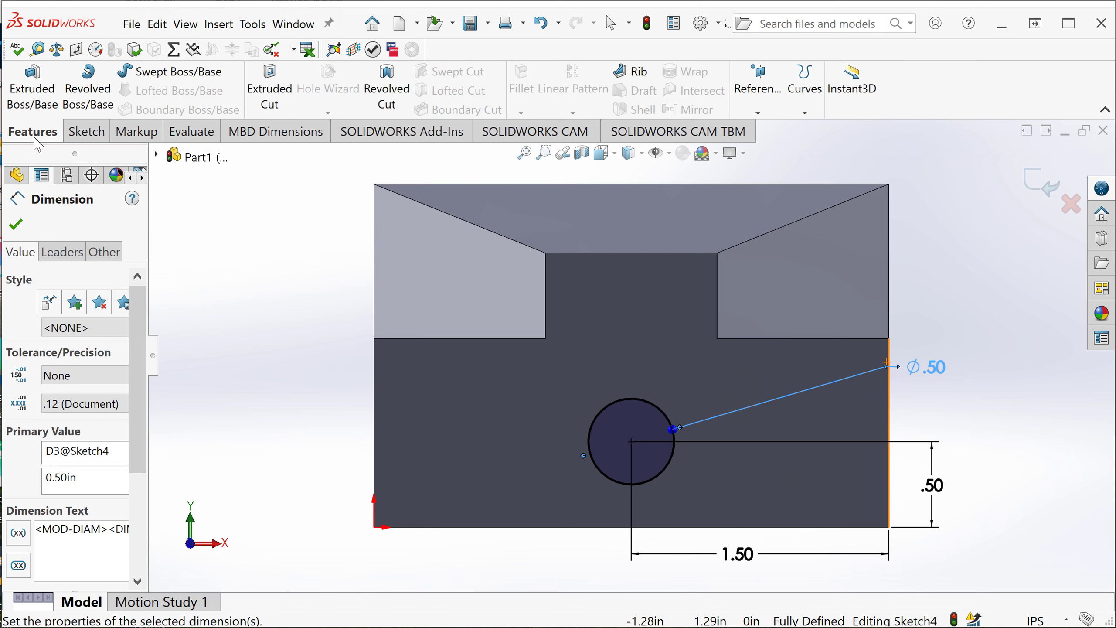
left_click(270, 90)
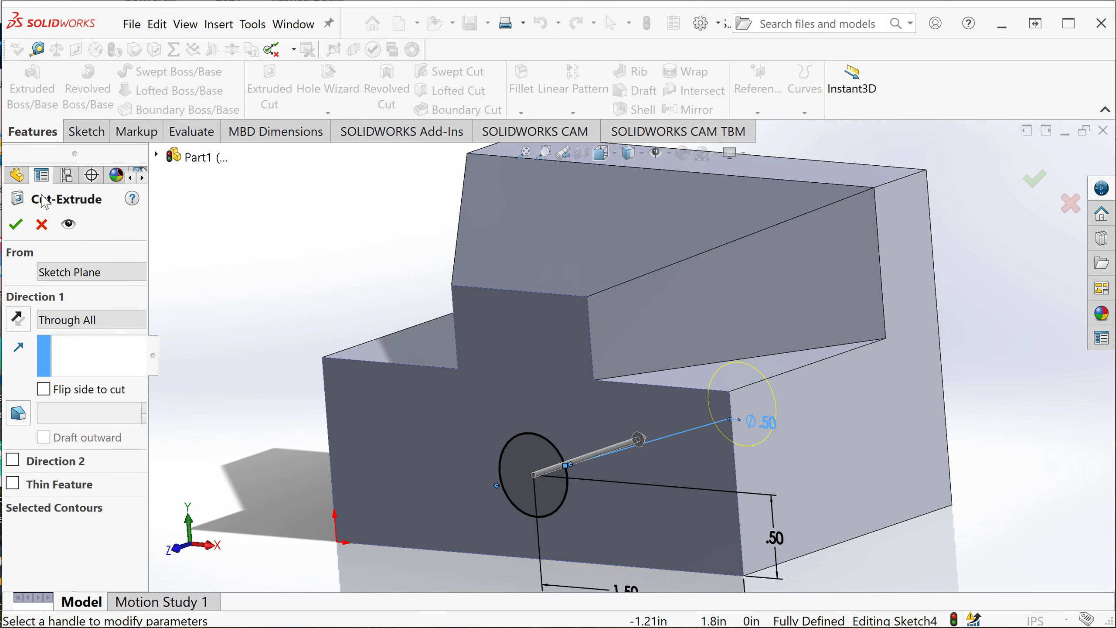
left_click(16, 225)
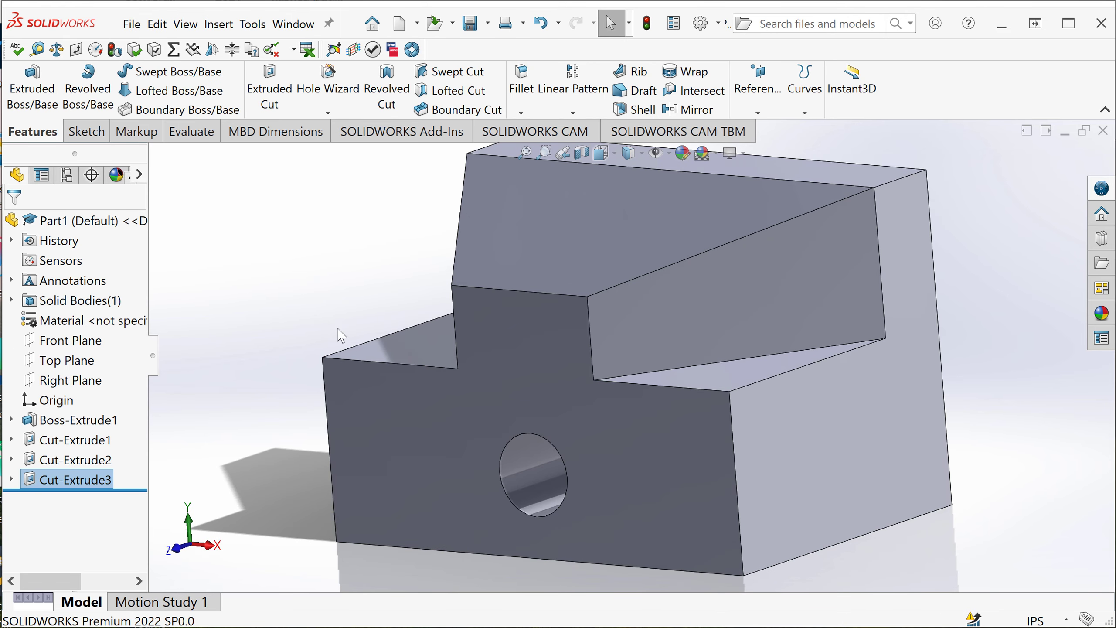
key("ctrl+7")
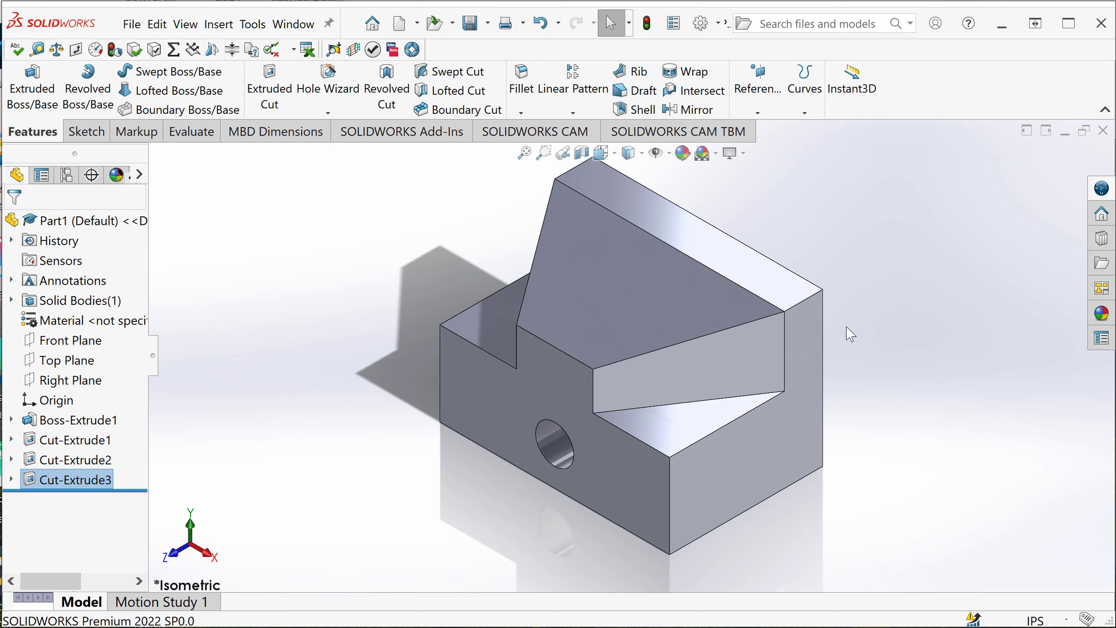
Assign the material 1060 Alloy from the Aluminium Alloys category to the part.
right_click(69, 325)
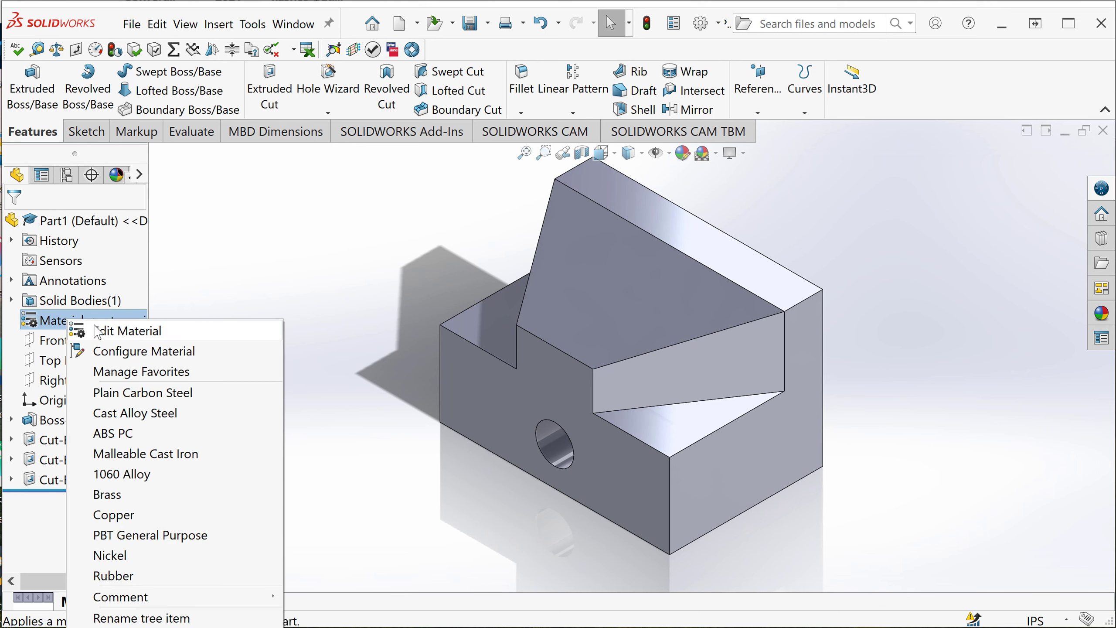
key("Escape")
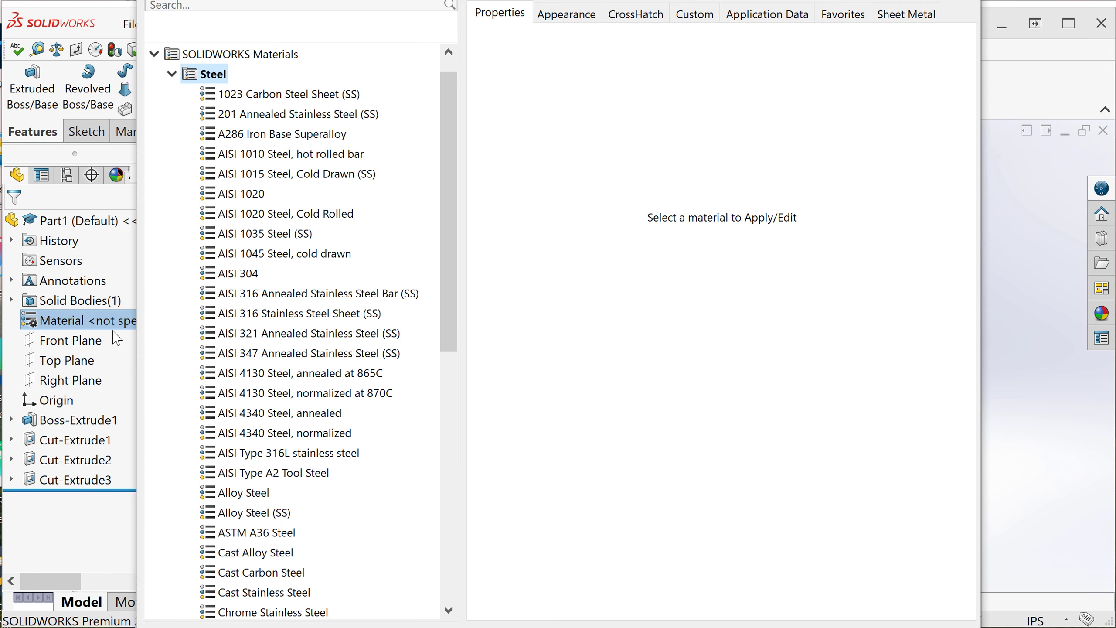
left_click(172, 74)
left_click(171, 133)
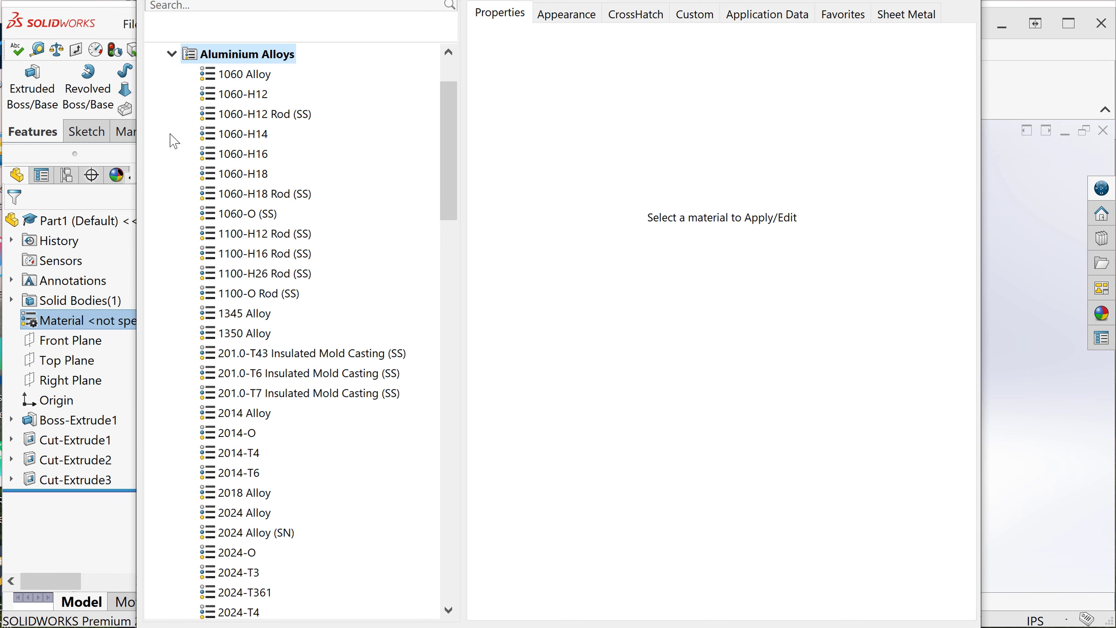
left_click(242, 75)
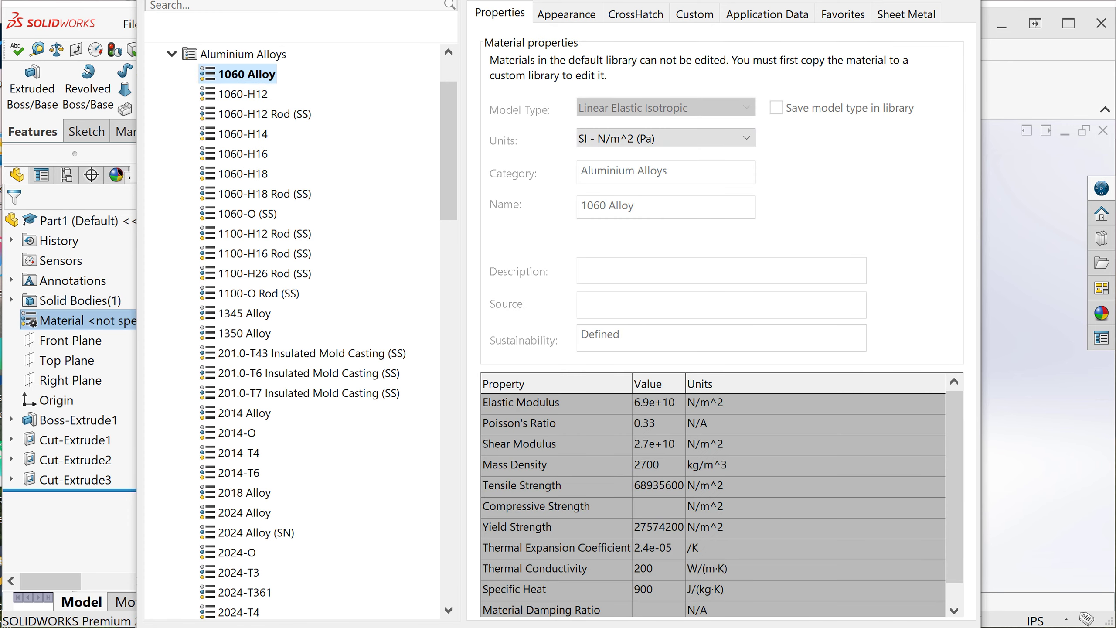
left_click_drag(558, 0, 423, 0)
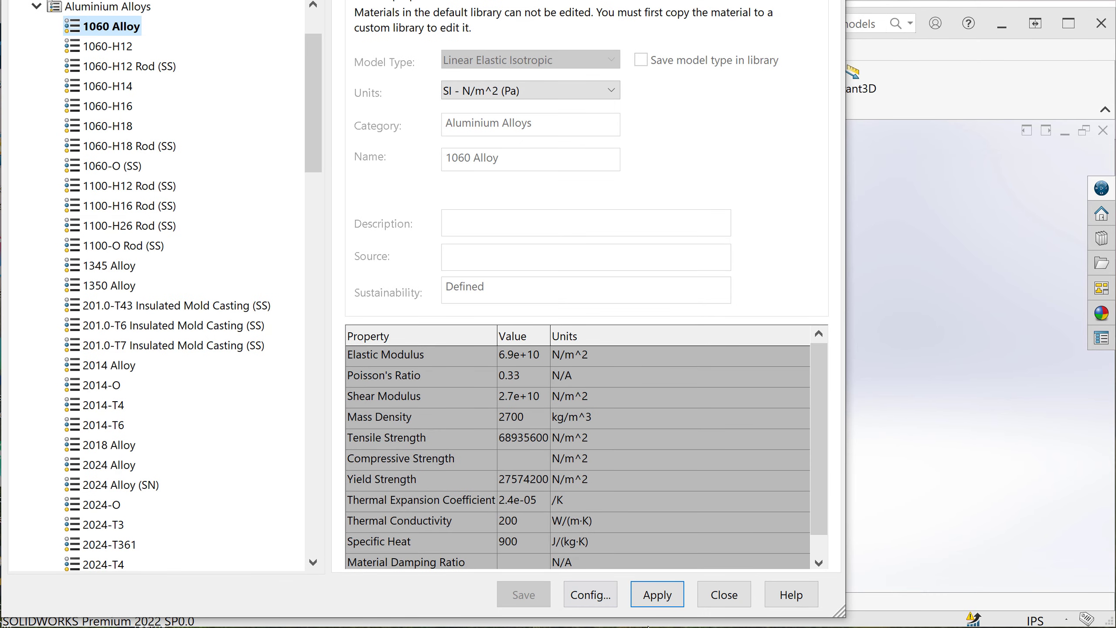
left_click(658, 594)
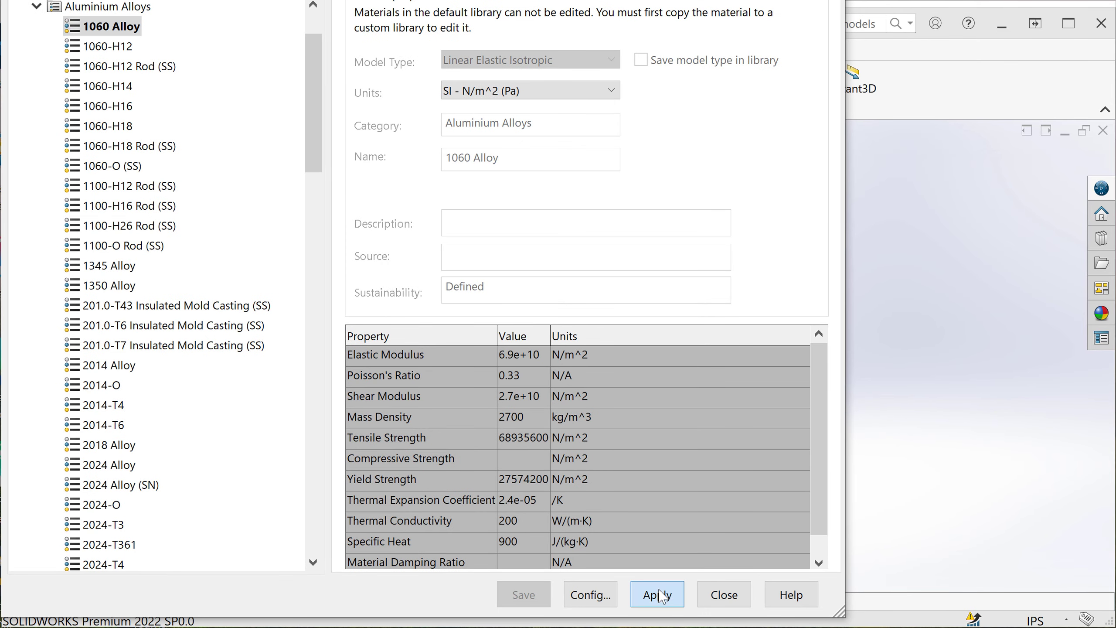
left_click(724, 594)
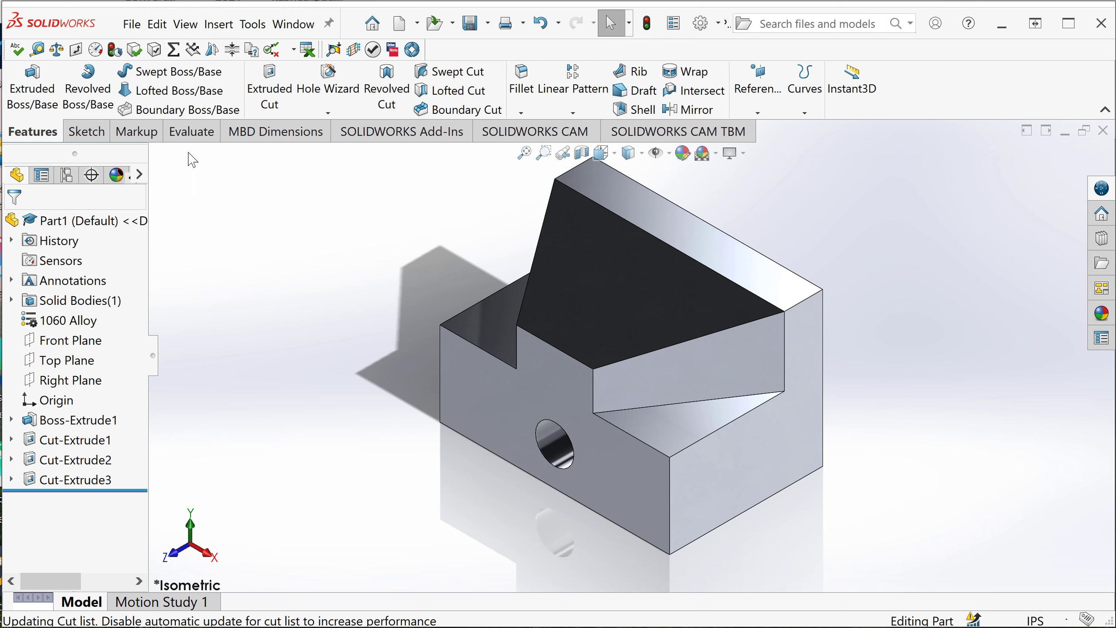
Calculate the part's mass properties and check its mass in pounds.
left_click(192, 134)
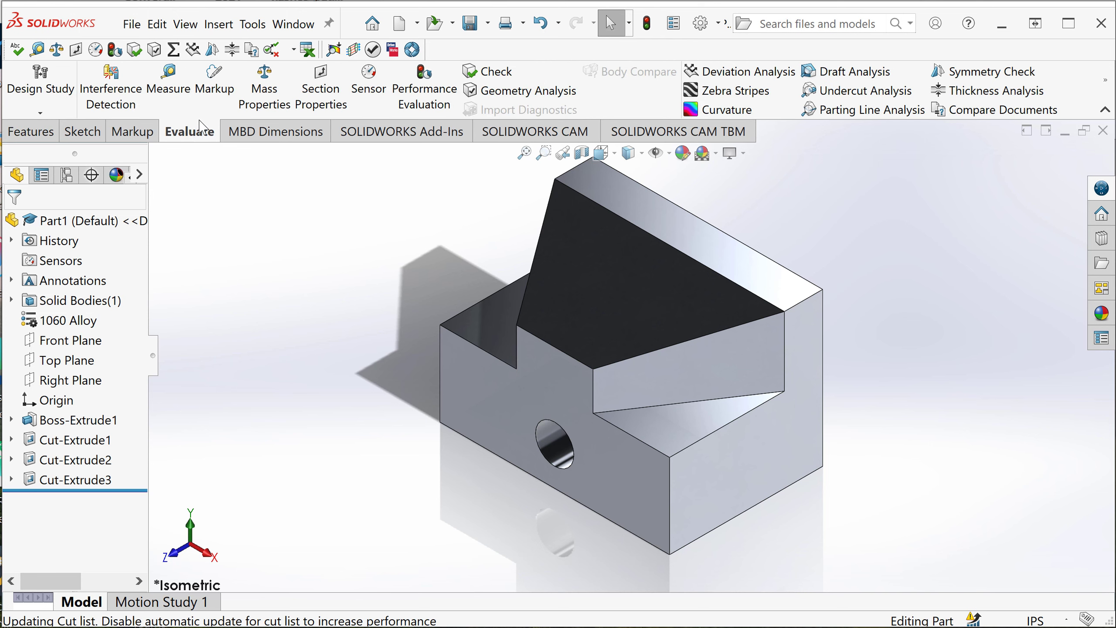
left_click(264, 95)
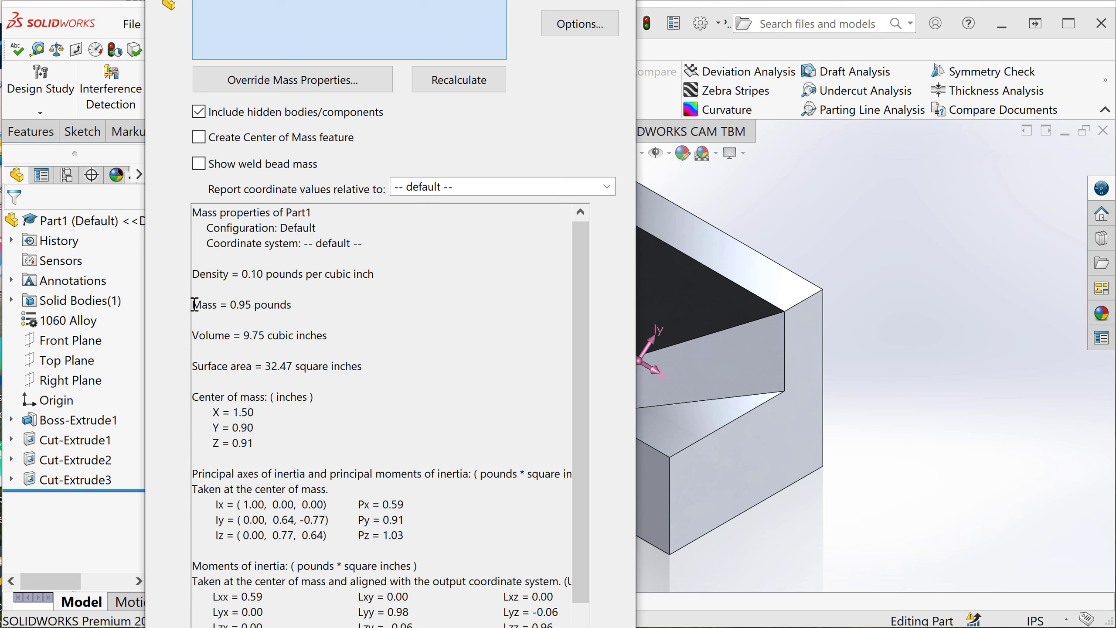
left_click_drag(194, 304, 217, 304)
left_click_drag(230, 304, 306, 312)
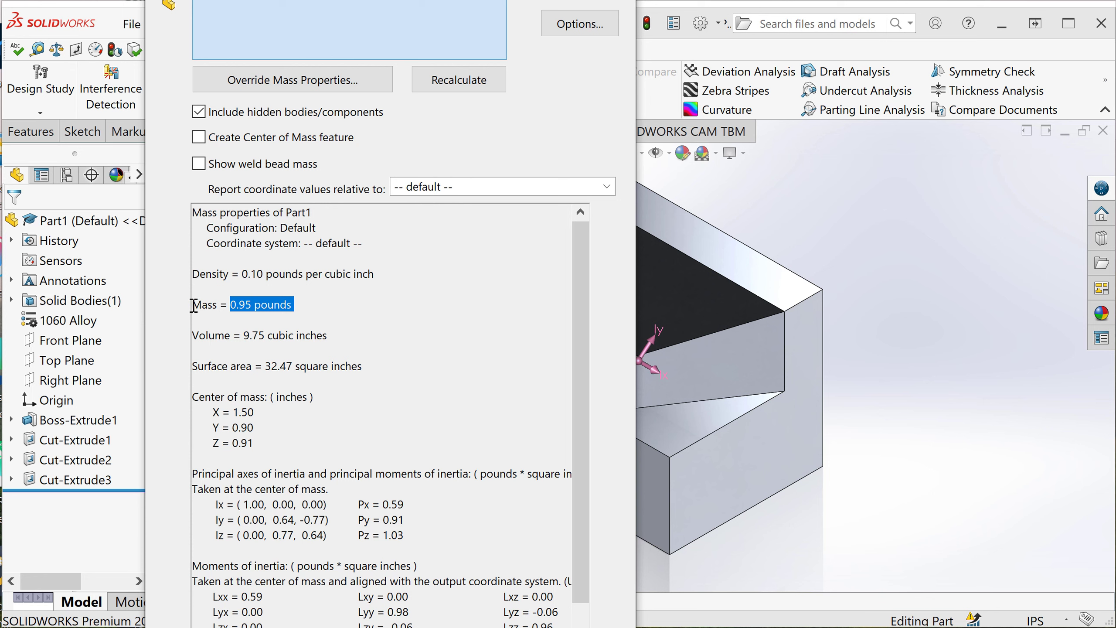
left_click_drag(193, 305, 216, 307)
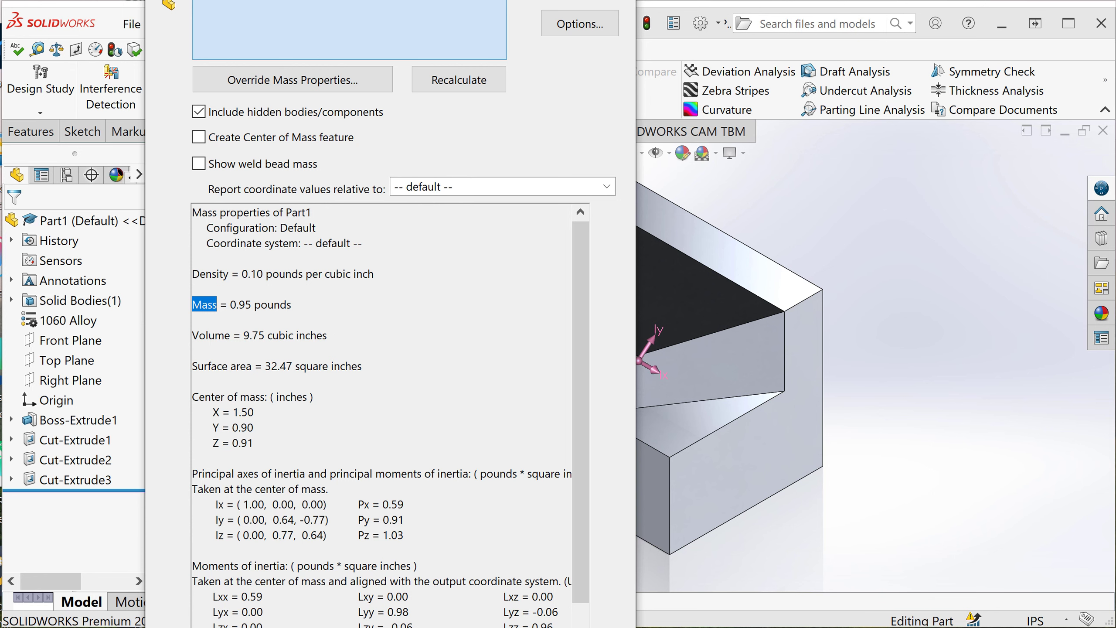
key("Escape")
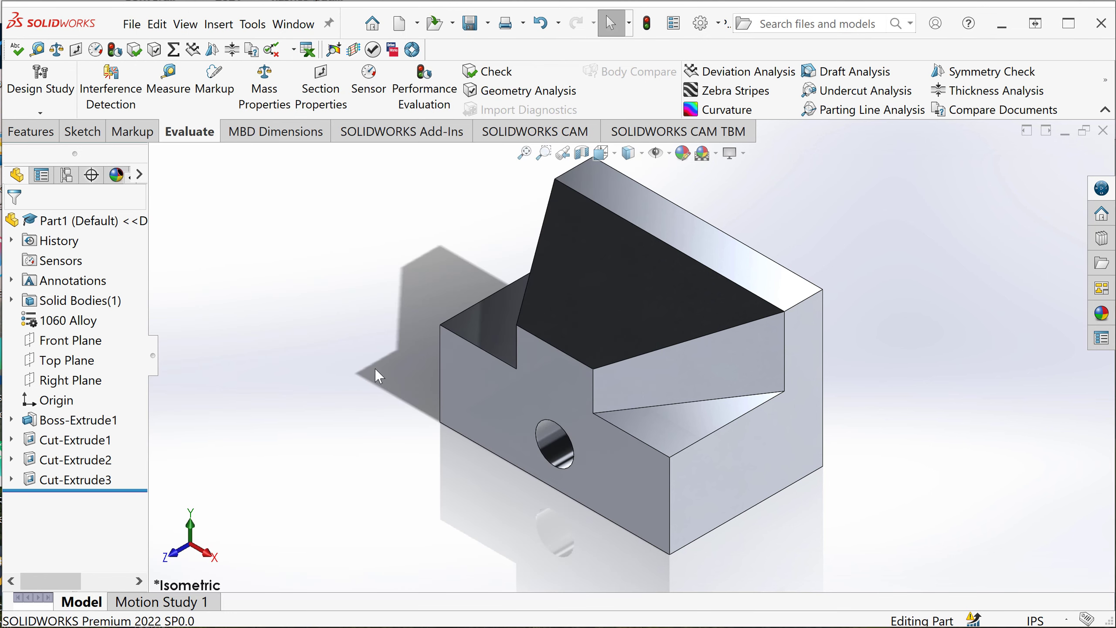